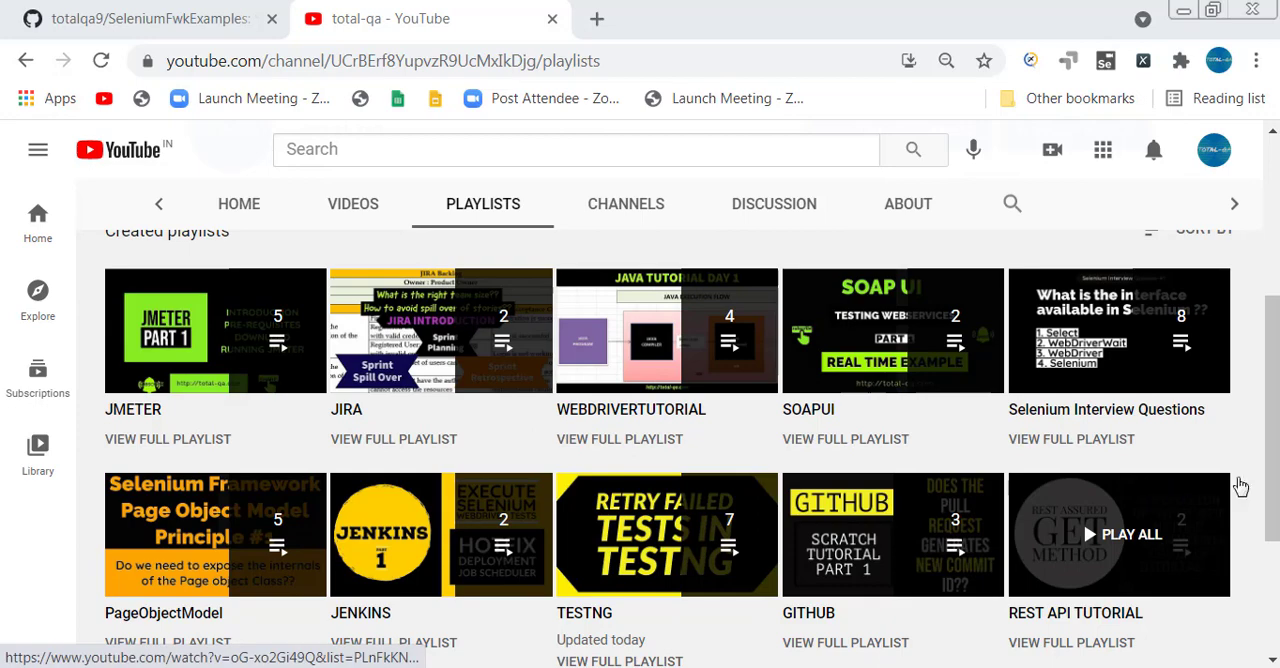
{"action": "scroll", "coordinate": [1275, 493], "scroll_direction": "down", "scroll_amount": 3}
{"action": "scroll", "coordinate": [1275, 493], "scroll_direction": "up", "scroll_amount": 5}
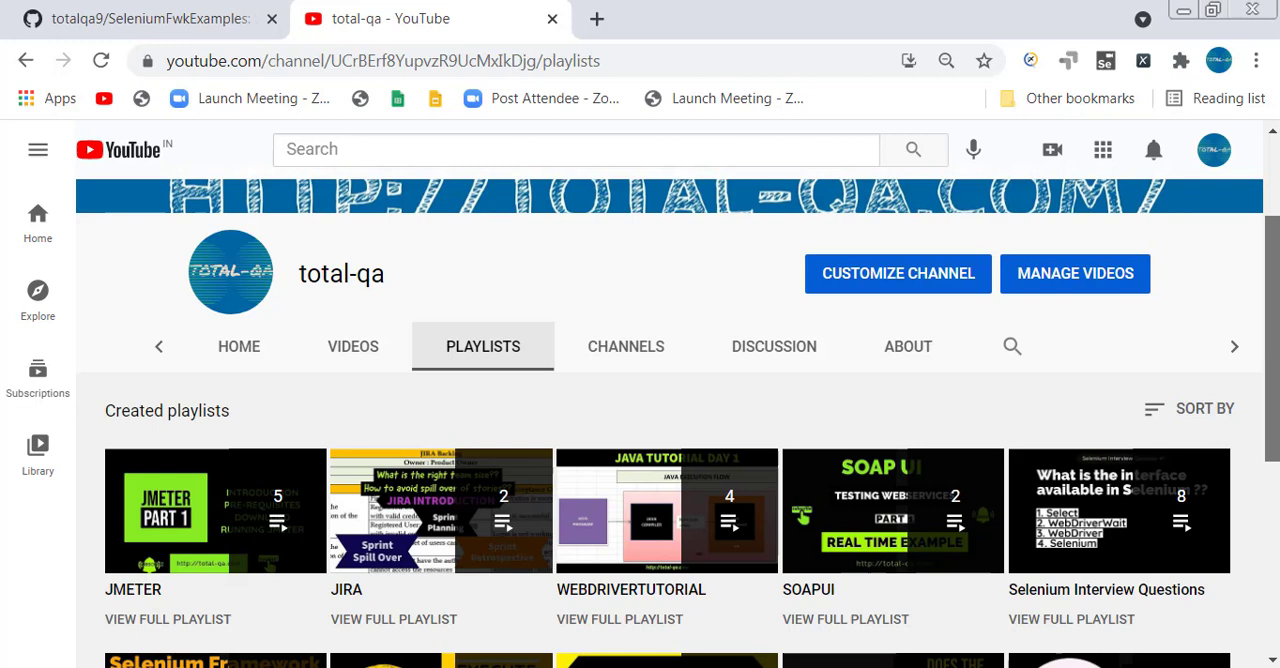
{"action": "scroll", "coordinate": [670, 420], "scroll_direction": "up", "scroll_amount": 1}
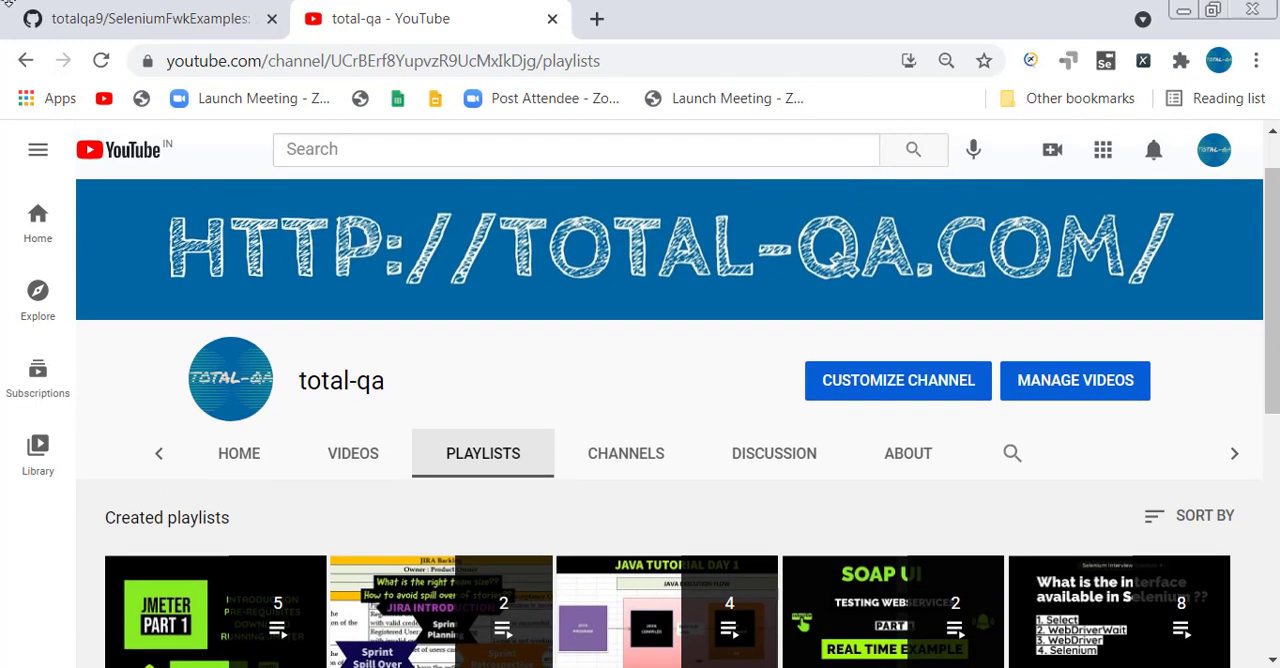
Switch to the SeleniumFwkExamples repository on GitHub and open its branch settings.
{"action": "left_click", "coordinate": [181, 22]}
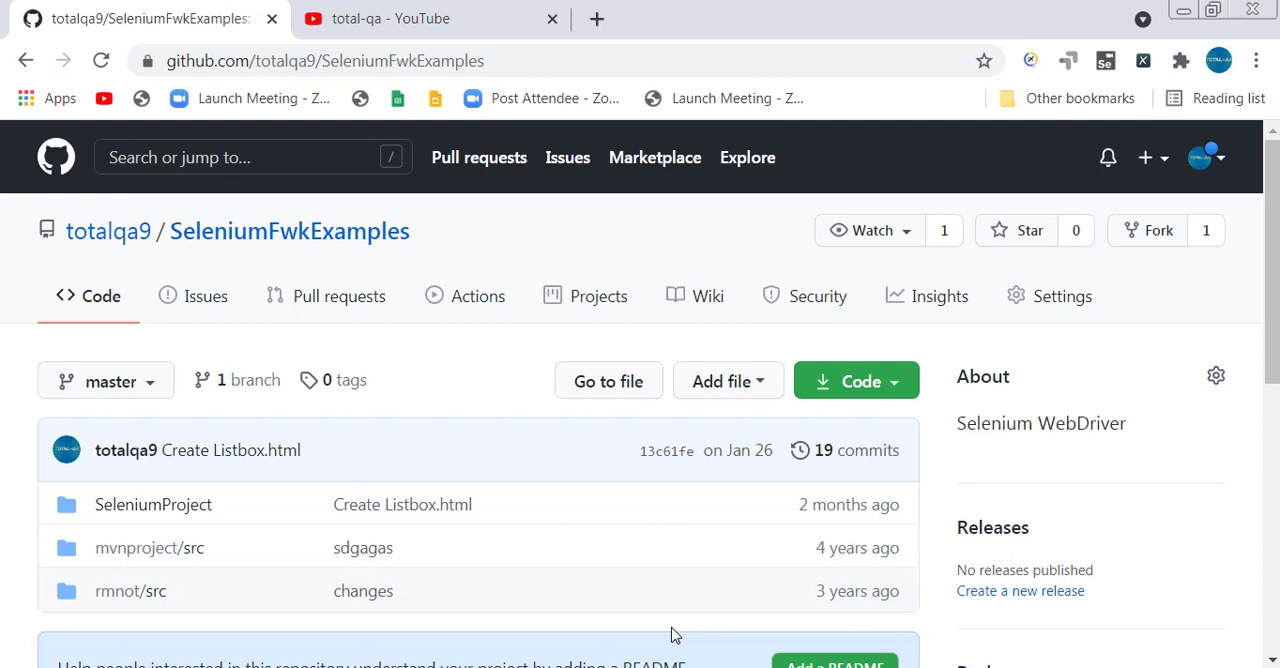
{"action": "left_click", "coordinate": [1062, 296]}
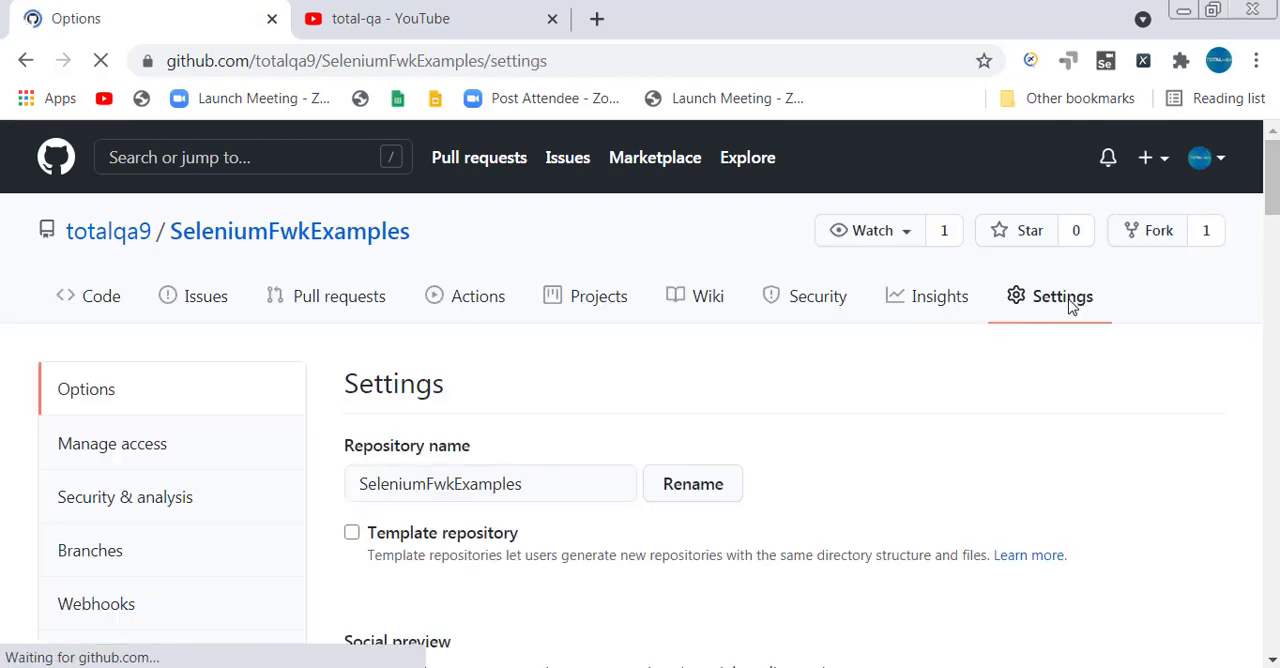
{"action": "scroll", "coordinate": [195, 420], "scroll_direction": "down", "scroll_amount": 1}
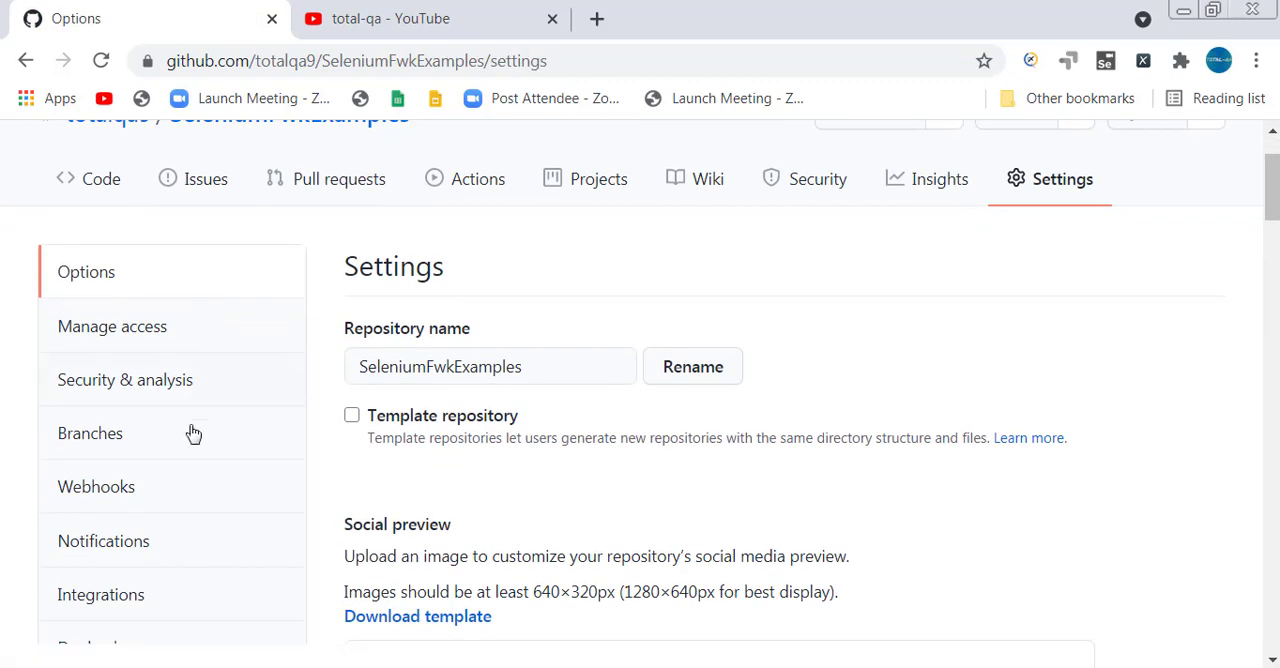
{"action": "left_click", "coordinate": [133, 434]}
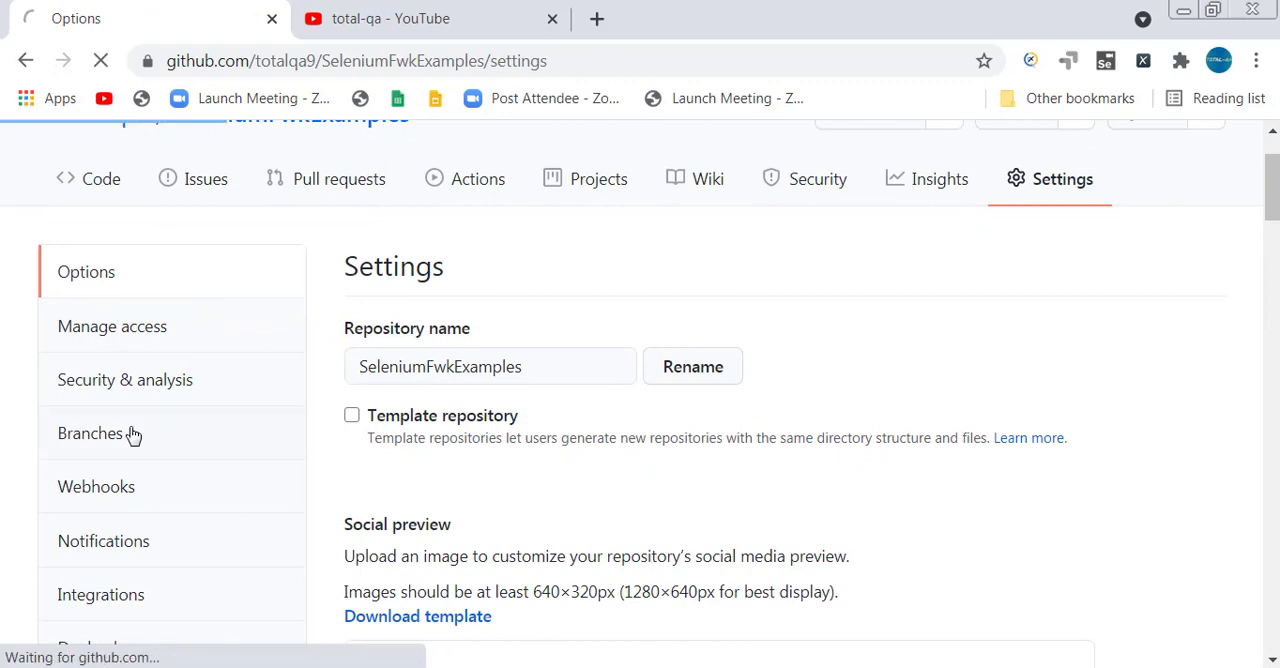
{"action": "scroll", "coordinate": [700, 512], "scroll_direction": "down", "scroll_amount": 2}
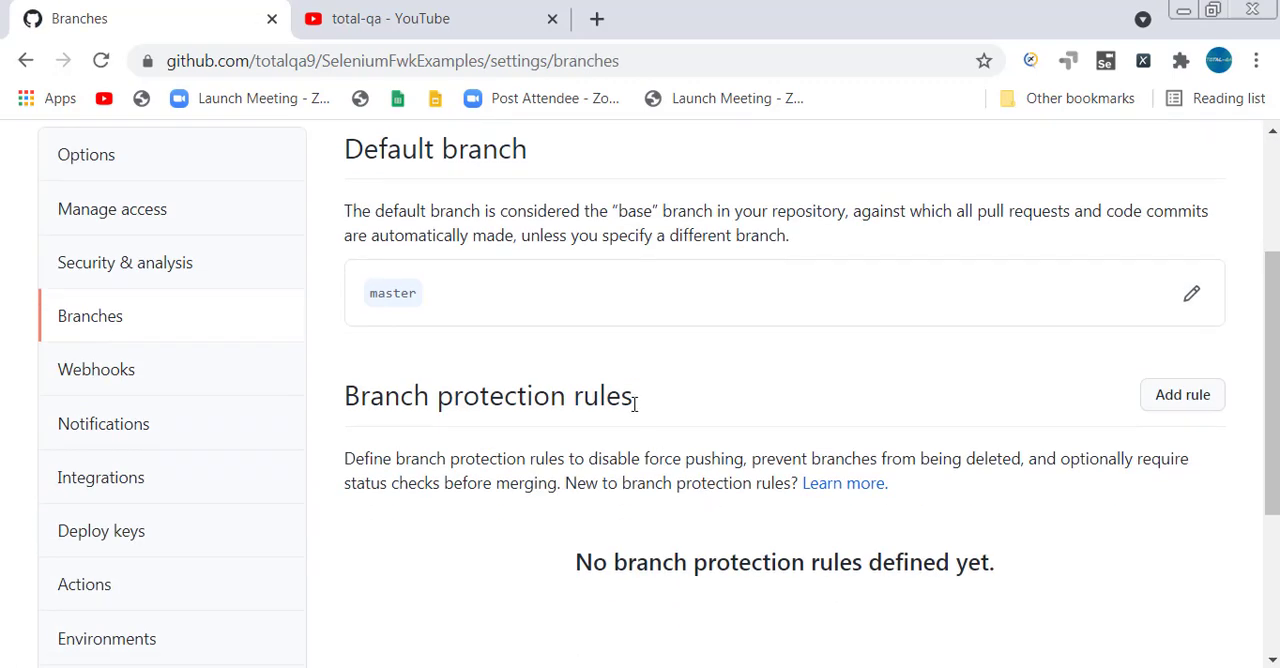
Start a new branch protection rule and set its branch name pattern to master.
{"action": "left_click_drag", "start_coordinate": [634, 404], "coordinate": [346, 397]}
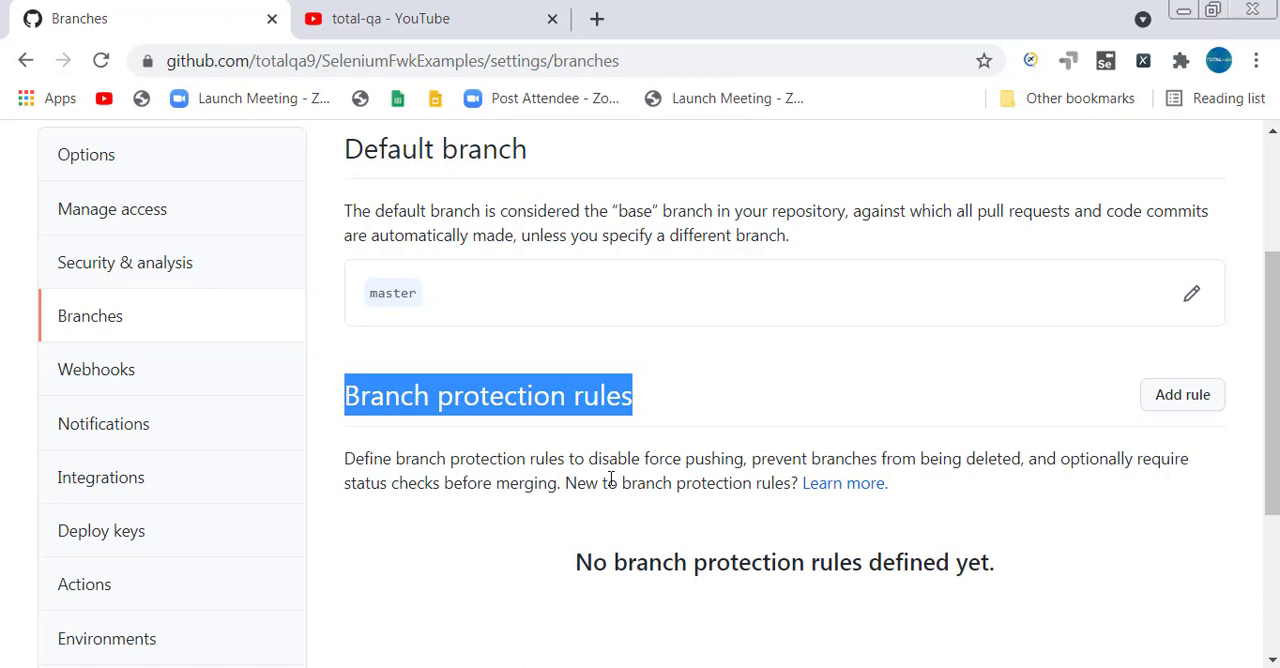
{"action": "scroll", "coordinate": [674, 411], "scroll_direction": "down", "scroll_amount": 1}
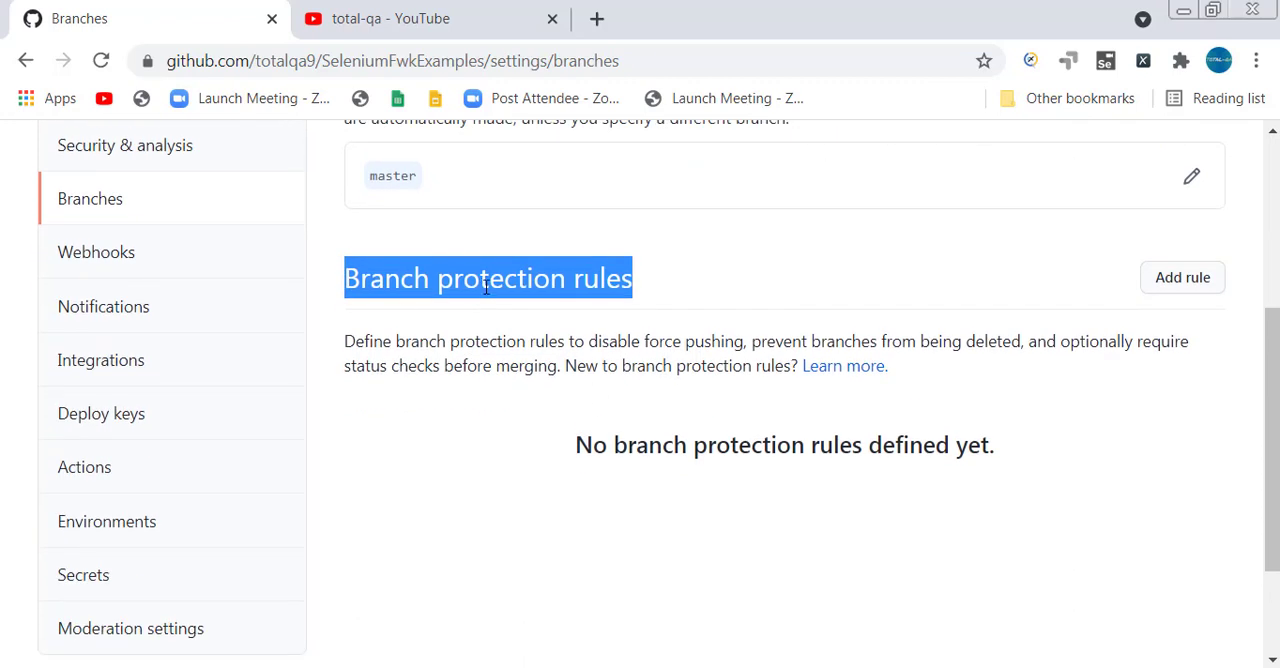
{"action": "left_click", "coordinate": [1157, 284]}
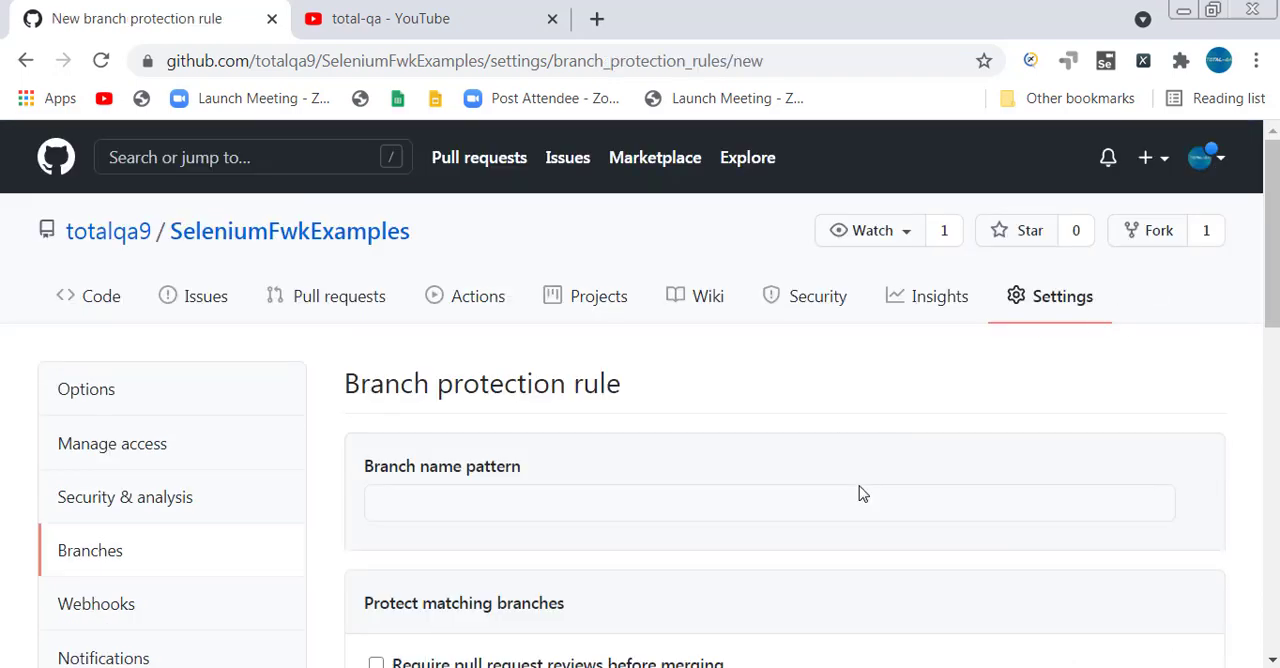
{"action": "scroll", "coordinate": [862, 492], "scroll_direction": "down", "scroll_amount": 3}
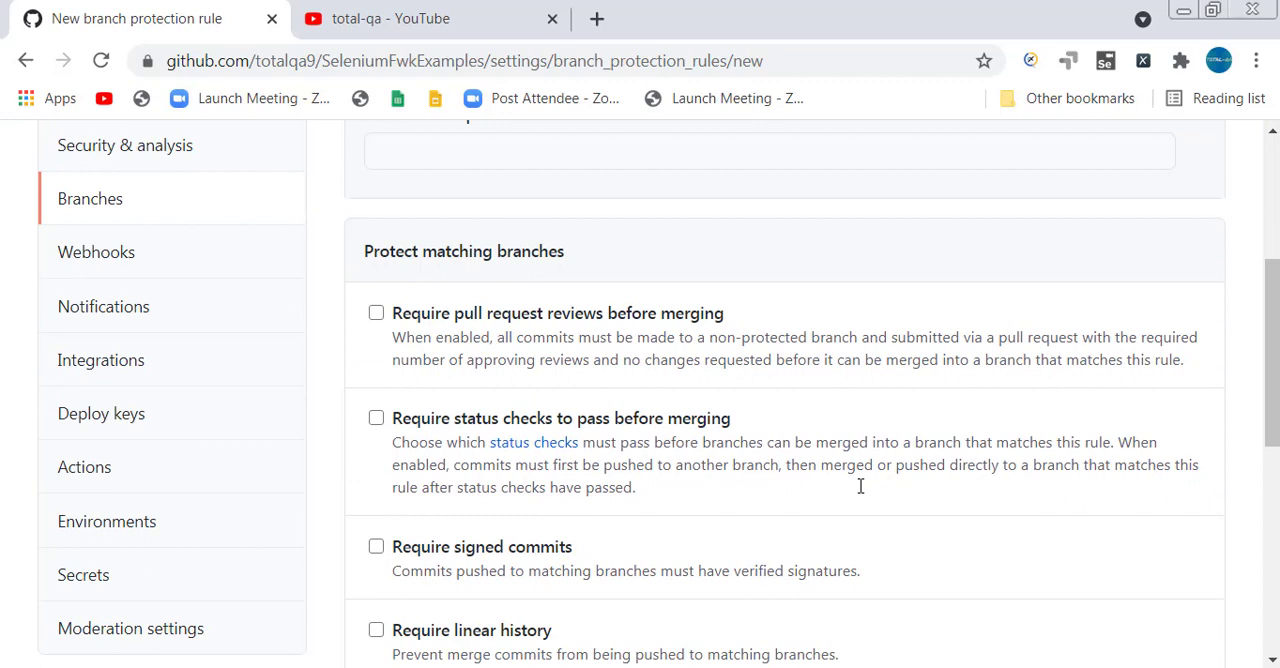
{"action": "scroll", "coordinate": [860, 486], "scroll_direction": "up", "scroll_amount": 1}
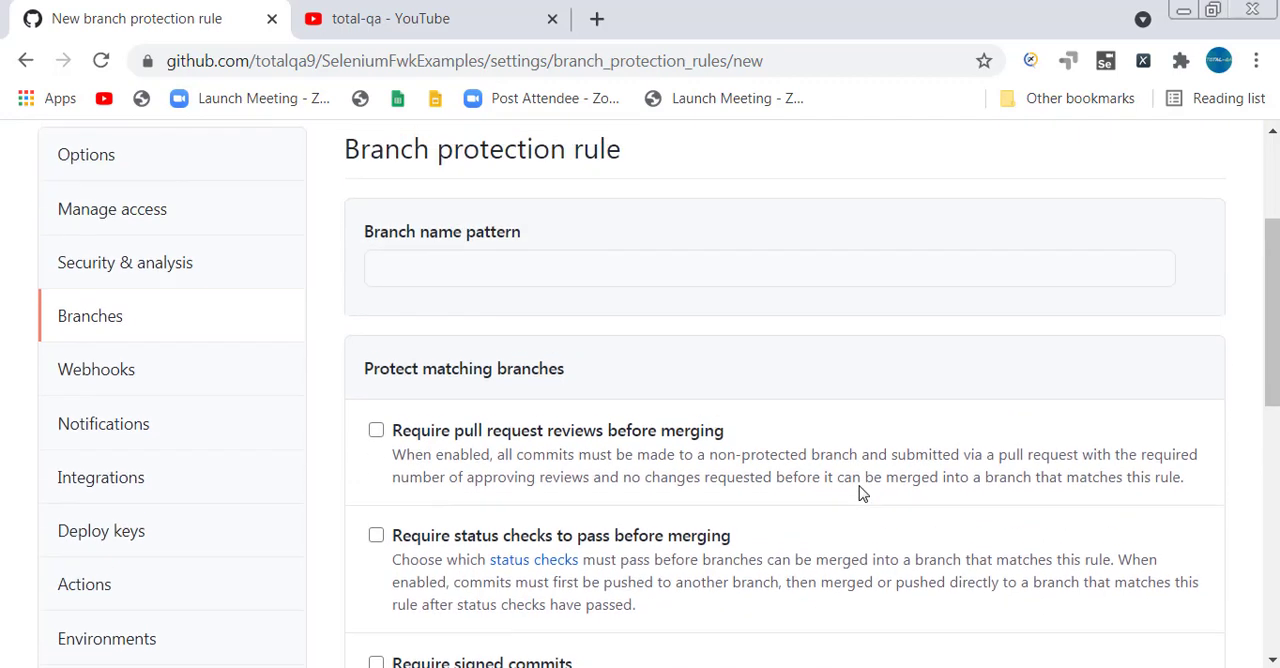
{"action": "left_click", "coordinate": [722, 270]}
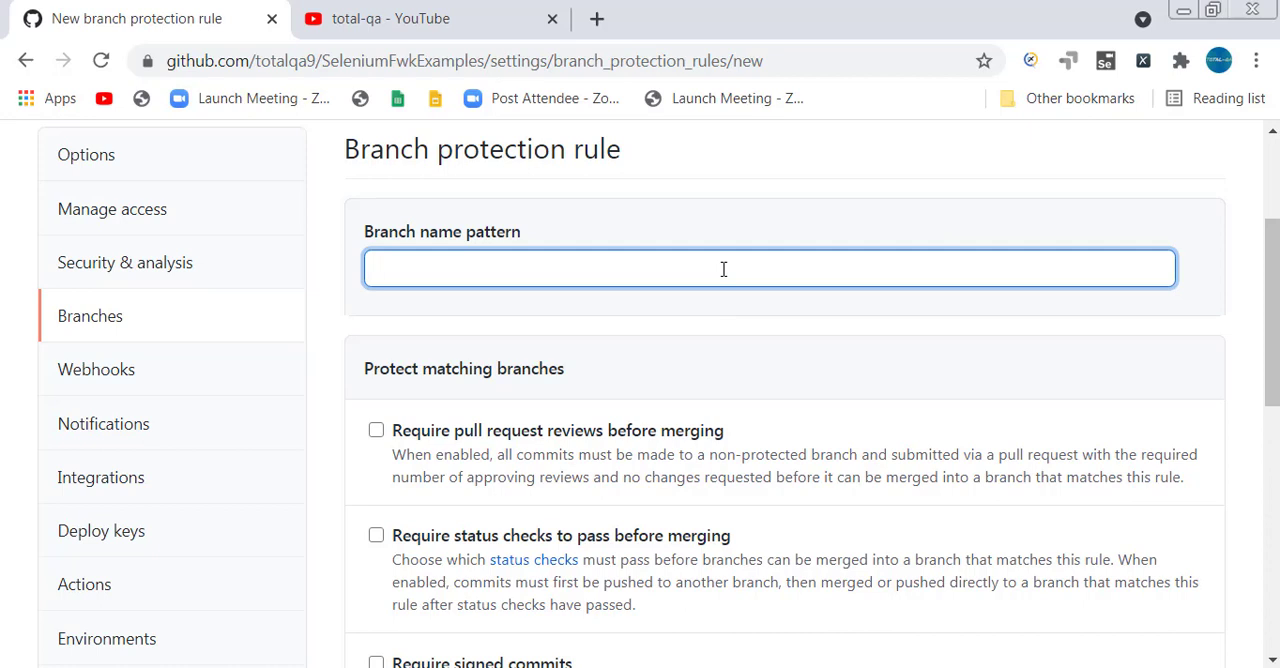
{"action": "type", "text": "master"}
{"action": "left_click", "coordinate": [777, 310]}
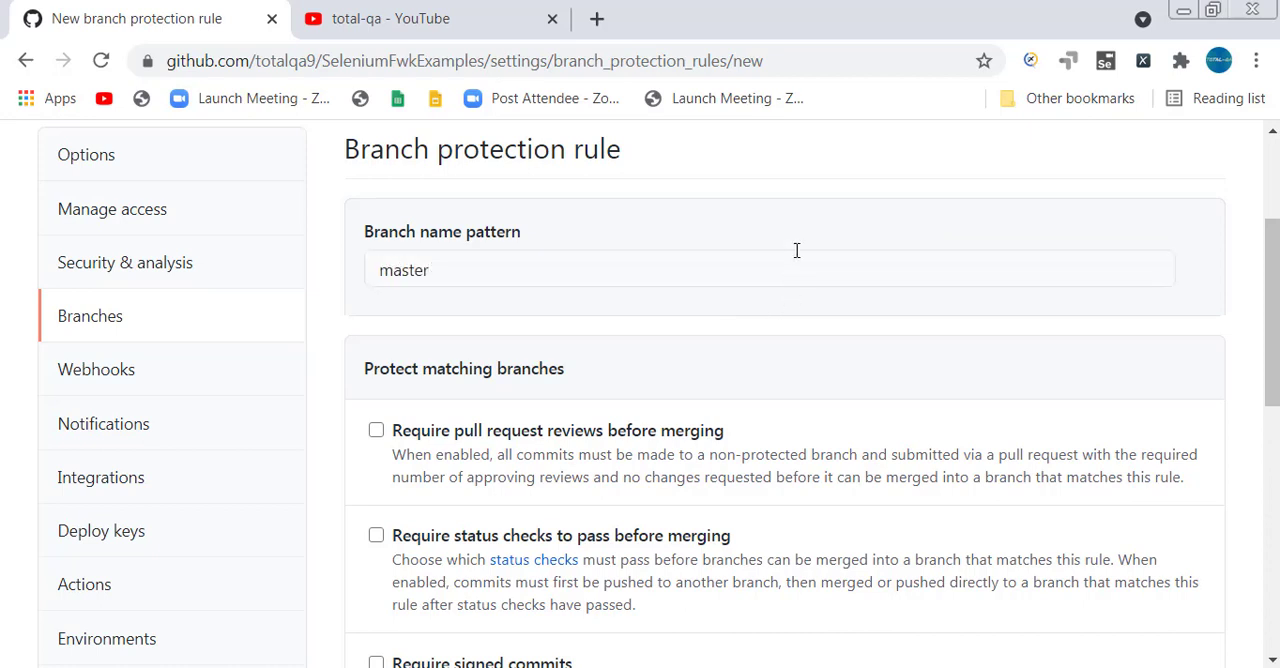
Enable the rule's requirements for pull request reviews before merging and for signed commits.
{"action": "scroll", "coordinate": [797, 250], "scroll_direction": "down", "scroll_amount": 1}
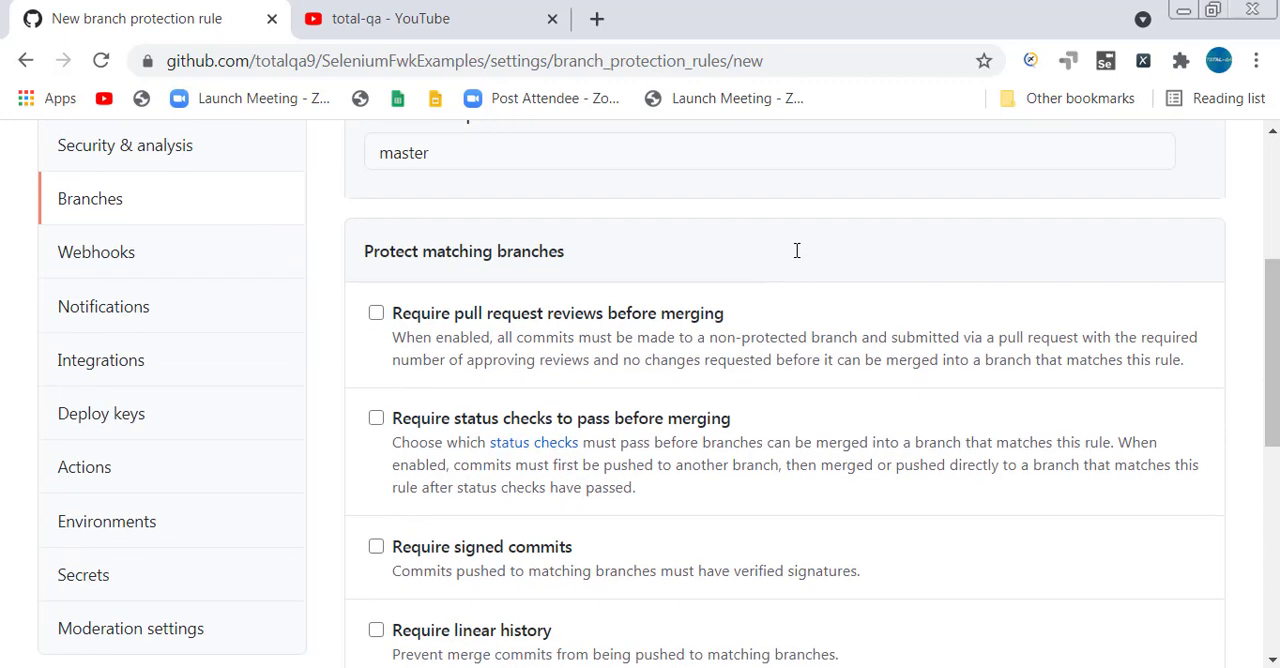
{"action": "left_click", "coordinate": [376, 314]}
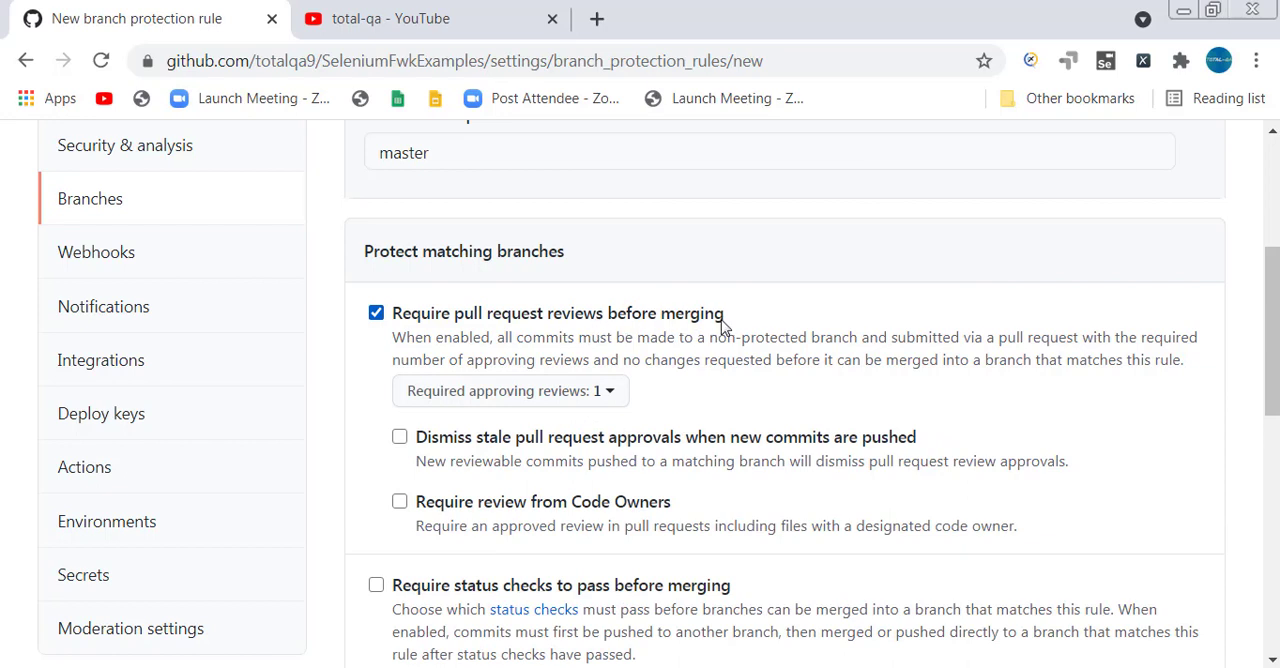
{"action": "scroll", "coordinate": [866, 411], "scroll_direction": "down", "scroll_amount": 3}
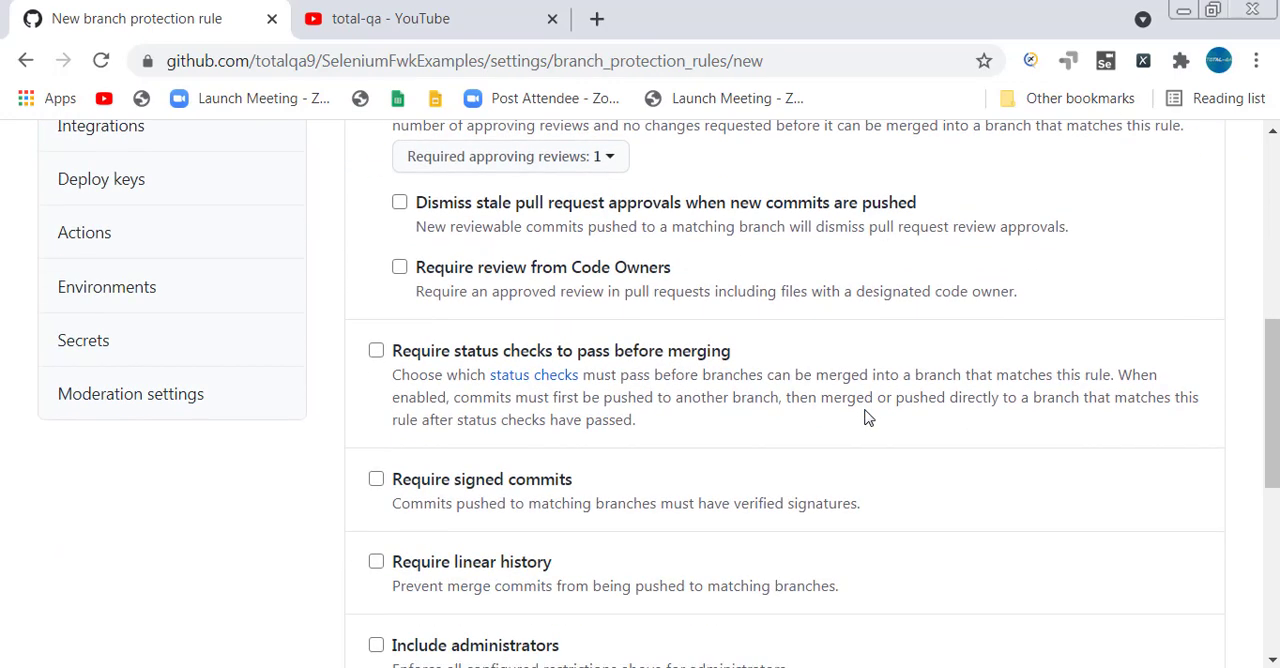
{"action": "scroll", "coordinate": [868, 418], "scroll_direction": "down", "scroll_amount": 1}
{"action": "left_click", "coordinate": [376, 362]}
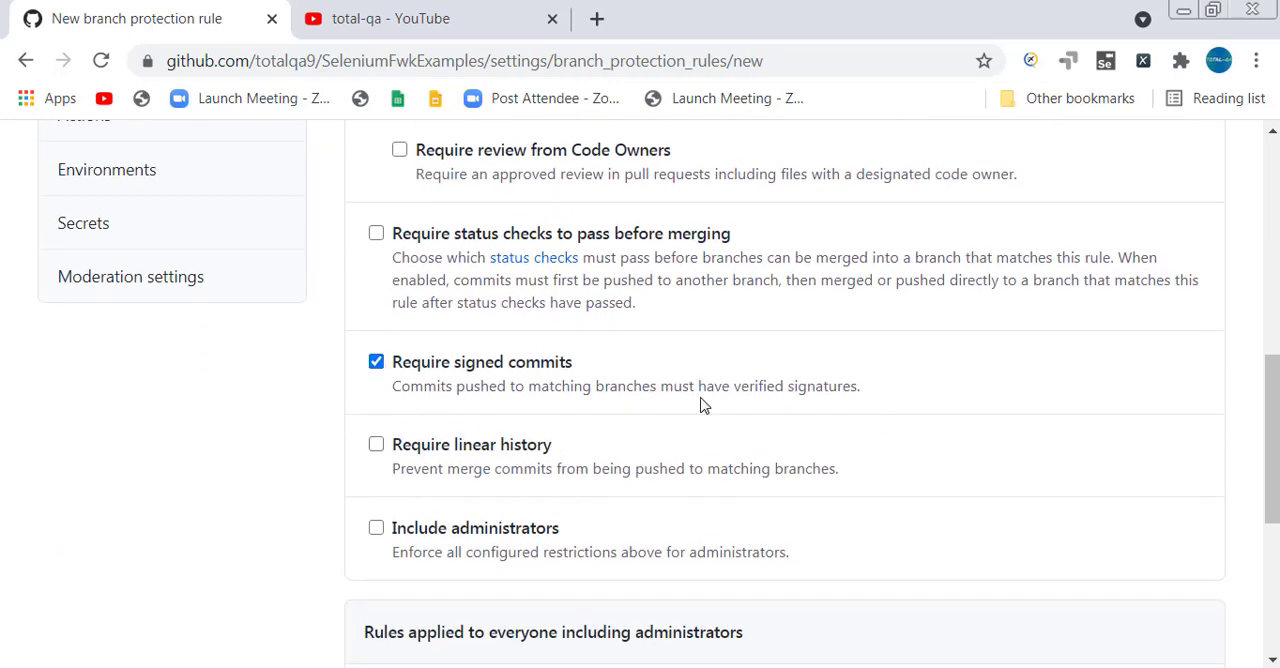
{"action": "scroll", "coordinate": [702, 405], "scroll_direction": "down", "scroll_amount": 2}
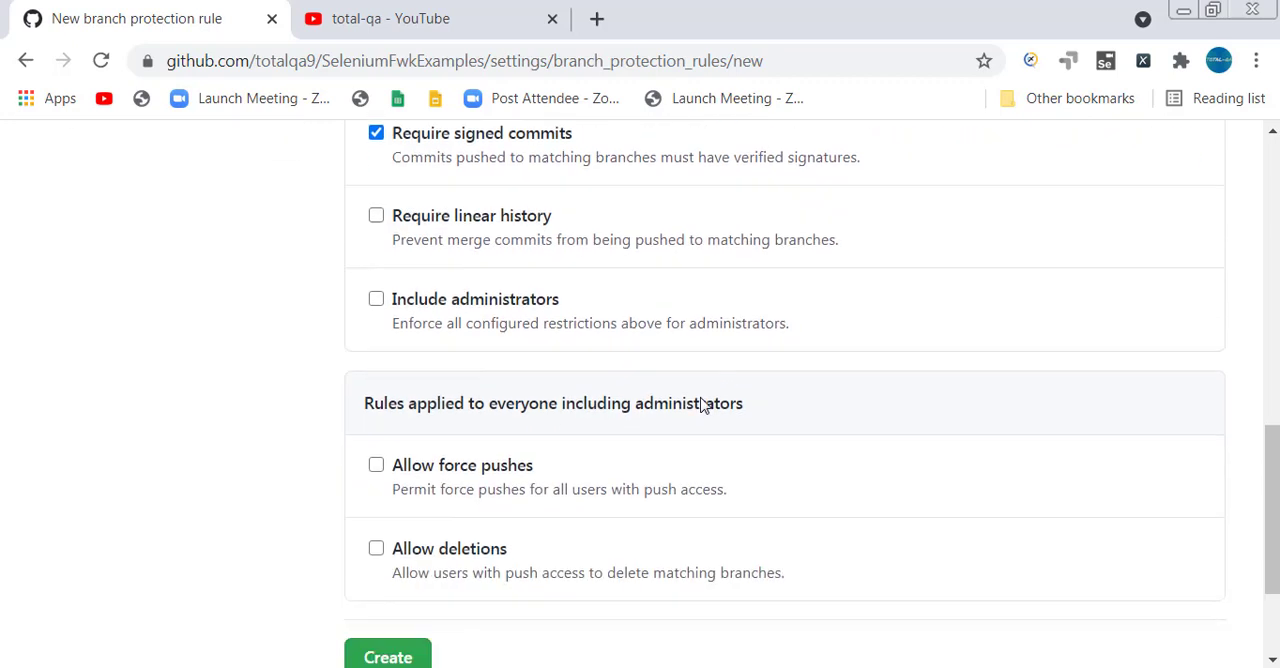
{"action": "left_click", "coordinate": [377, 464]}
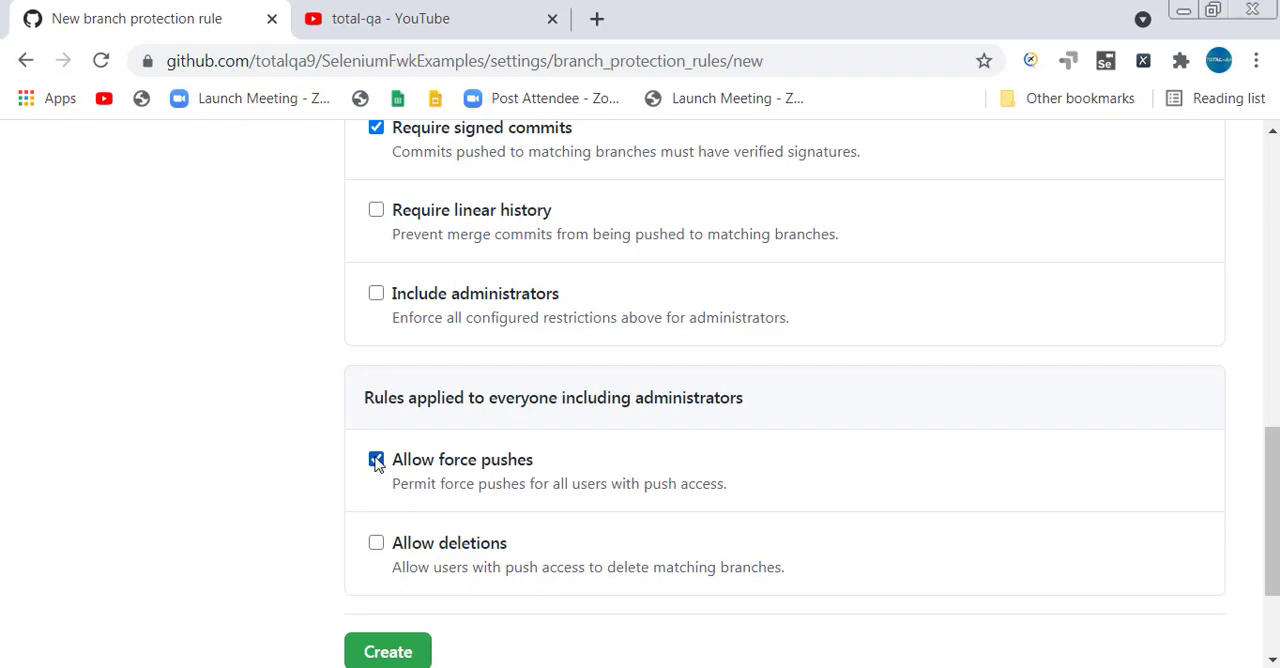
{"action": "left_click", "coordinate": [376, 460]}
Review the rule's protection options and the available numbers of required approving reviews.
{"action": "scroll", "coordinate": [217, 491], "scroll_direction": "up", "scroll_amount": 5}
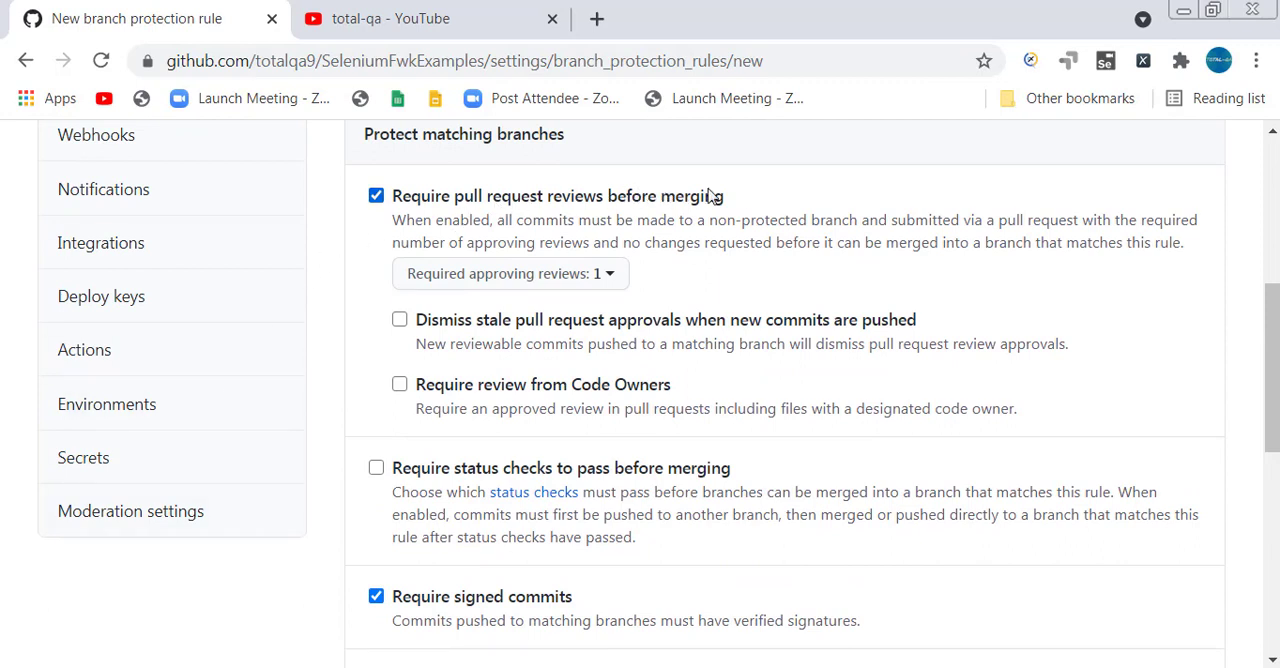
{"action": "scroll", "coordinate": [533, 641], "scroll_direction": "down", "scroll_amount": 1}
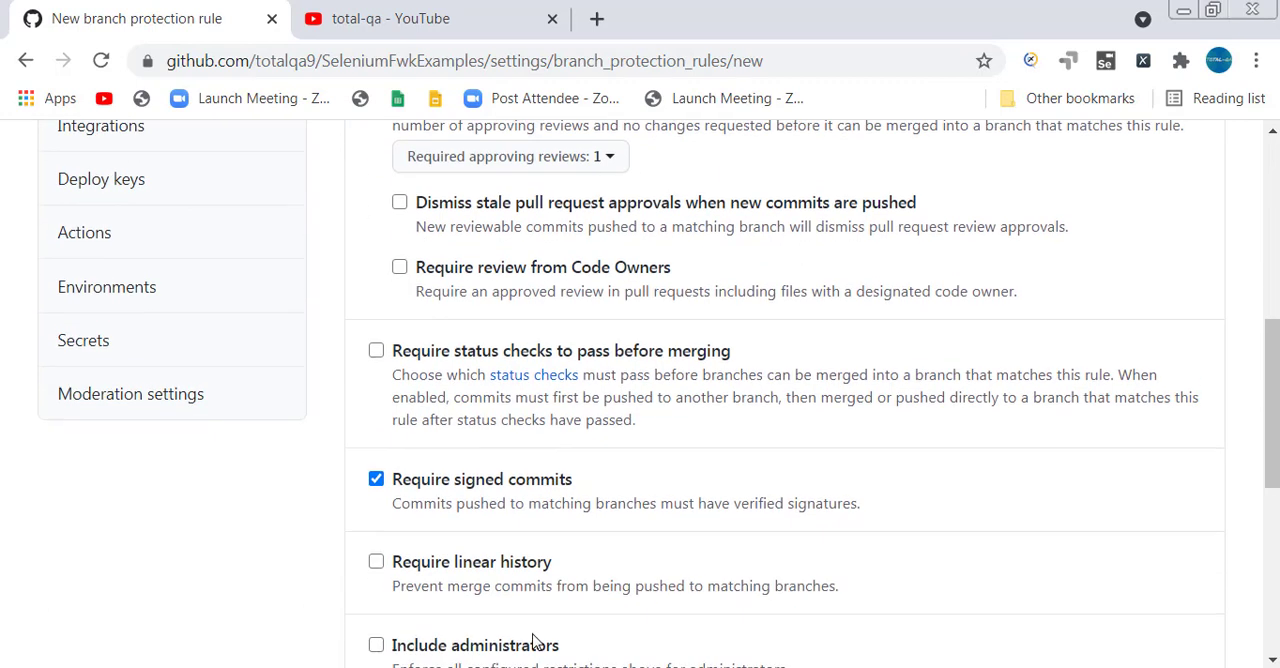
{"action": "scroll", "coordinate": [651, 494], "scroll_direction": "down", "scroll_amount": 1}
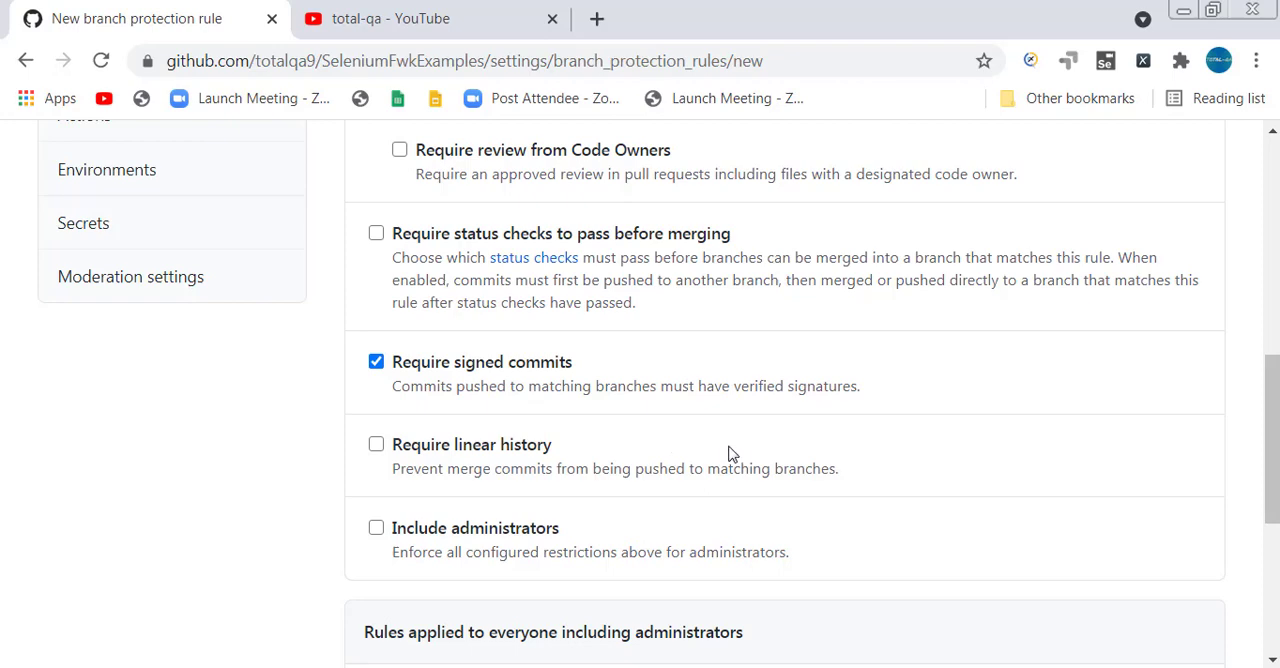
{"action": "scroll", "coordinate": [735, 452], "scroll_direction": "up", "scroll_amount": 3}
{"action": "scroll", "coordinate": [752, 432], "scroll_direction": "down", "scroll_amount": 1}
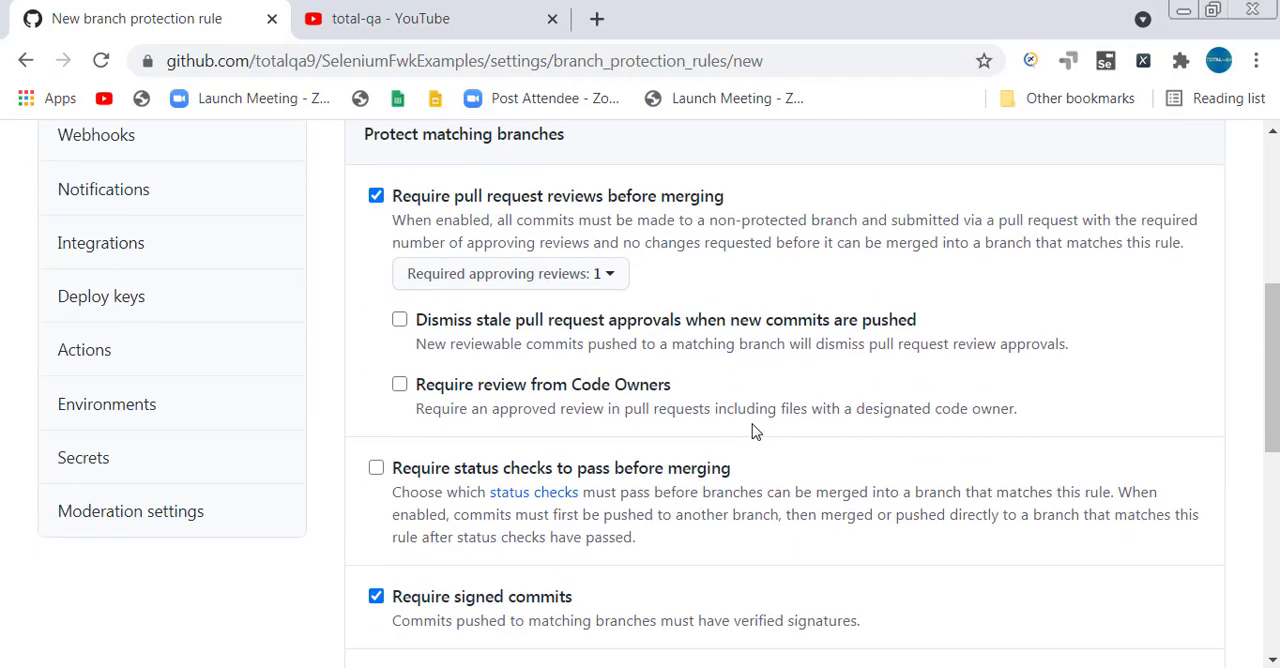
{"action": "left_click", "coordinate": [597, 280]}
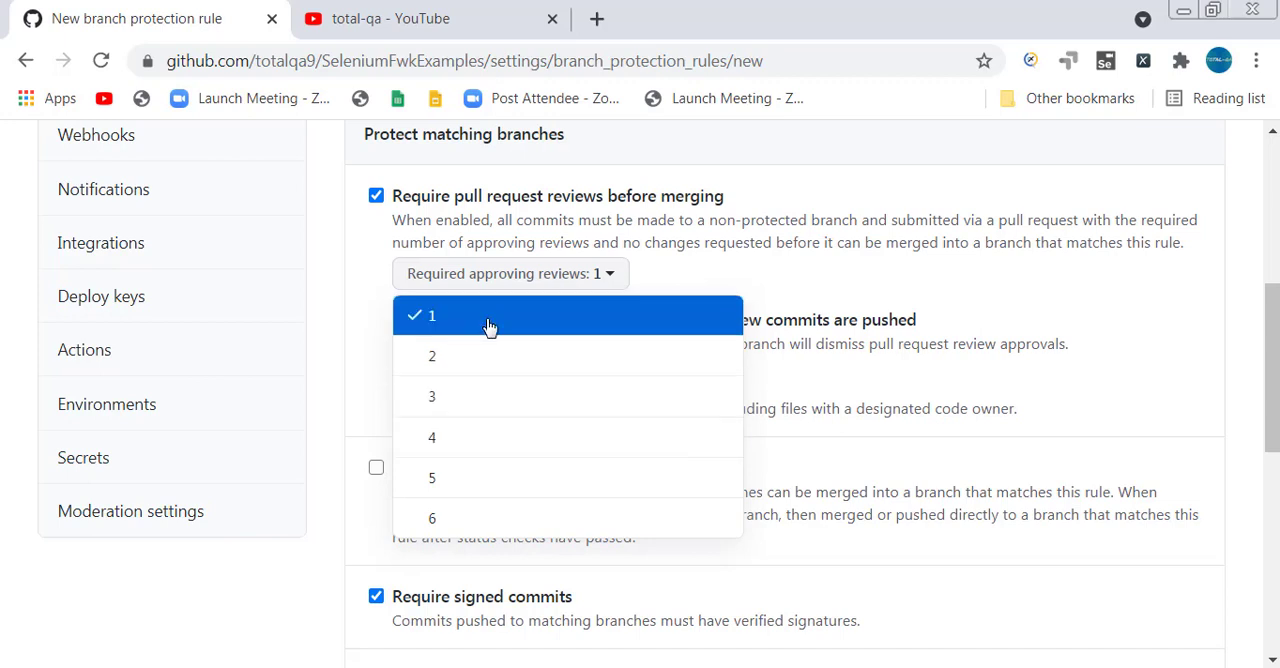
{"action": "left_click", "coordinate": [800, 188]}
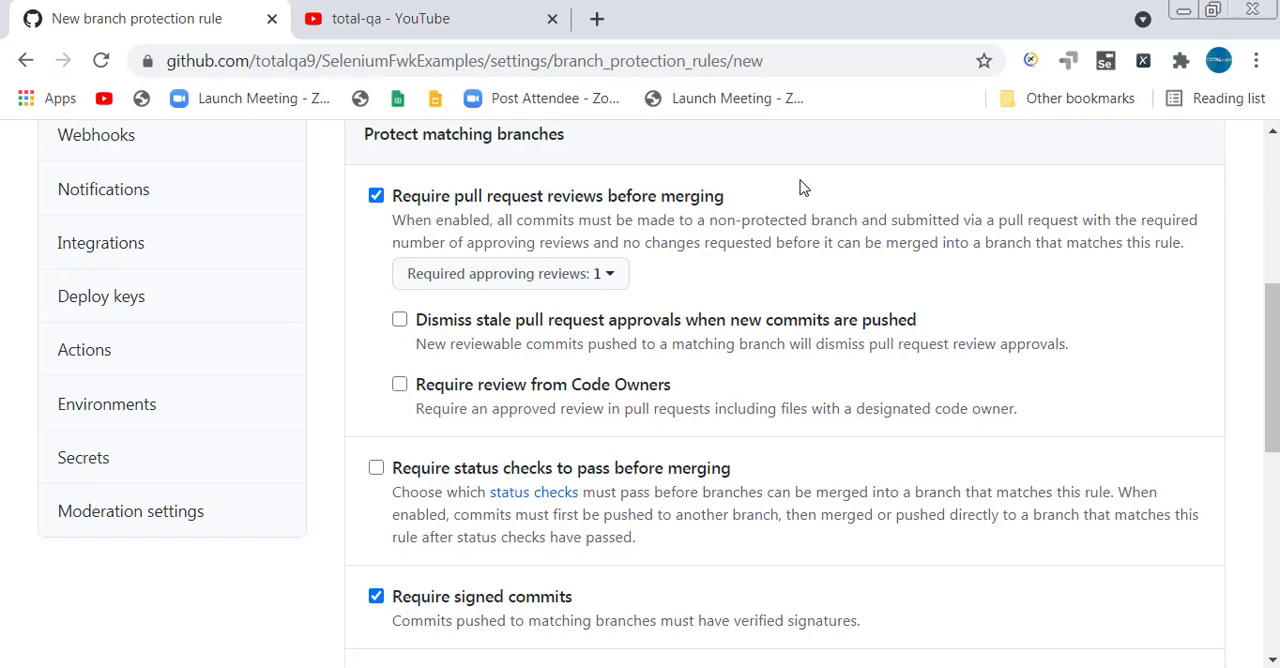
Create the branch protection rule for master and check its saved settings.
{"action": "scroll", "coordinate": [800, 188], "scroll_direction": "up", "scroll_amount": 3}
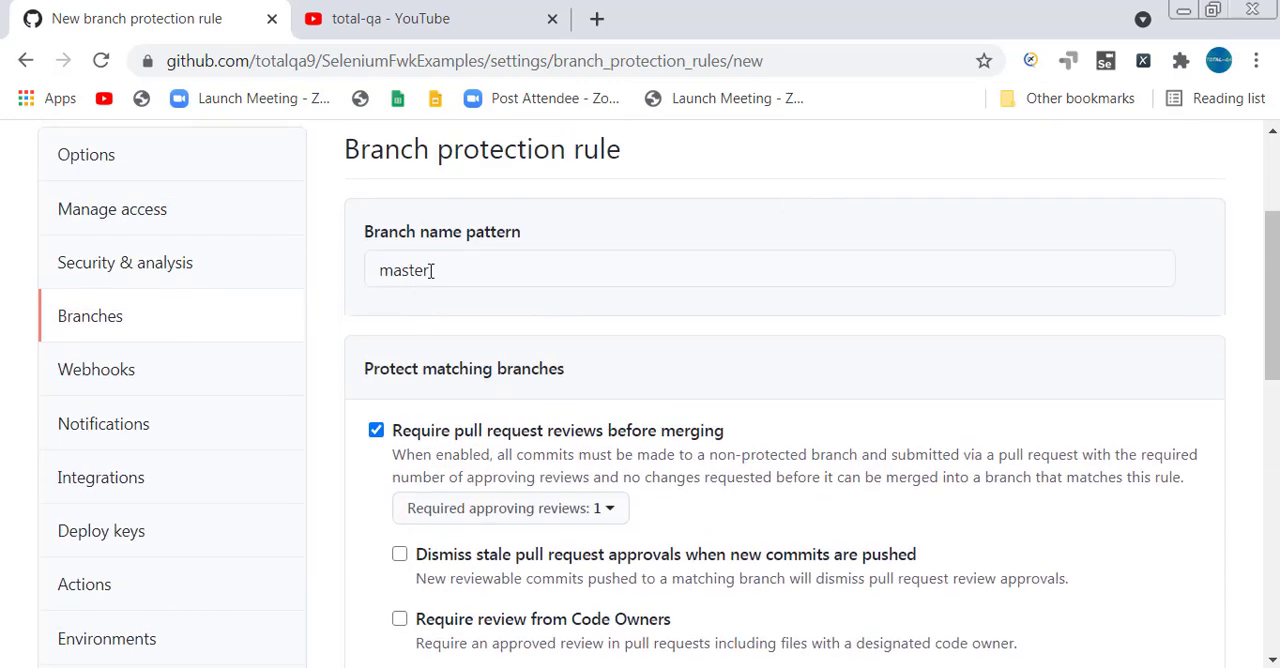
{"action": "scroll", "coordinate": [430, 272], "scroll_direction": "down", "scroll_amount": 10}
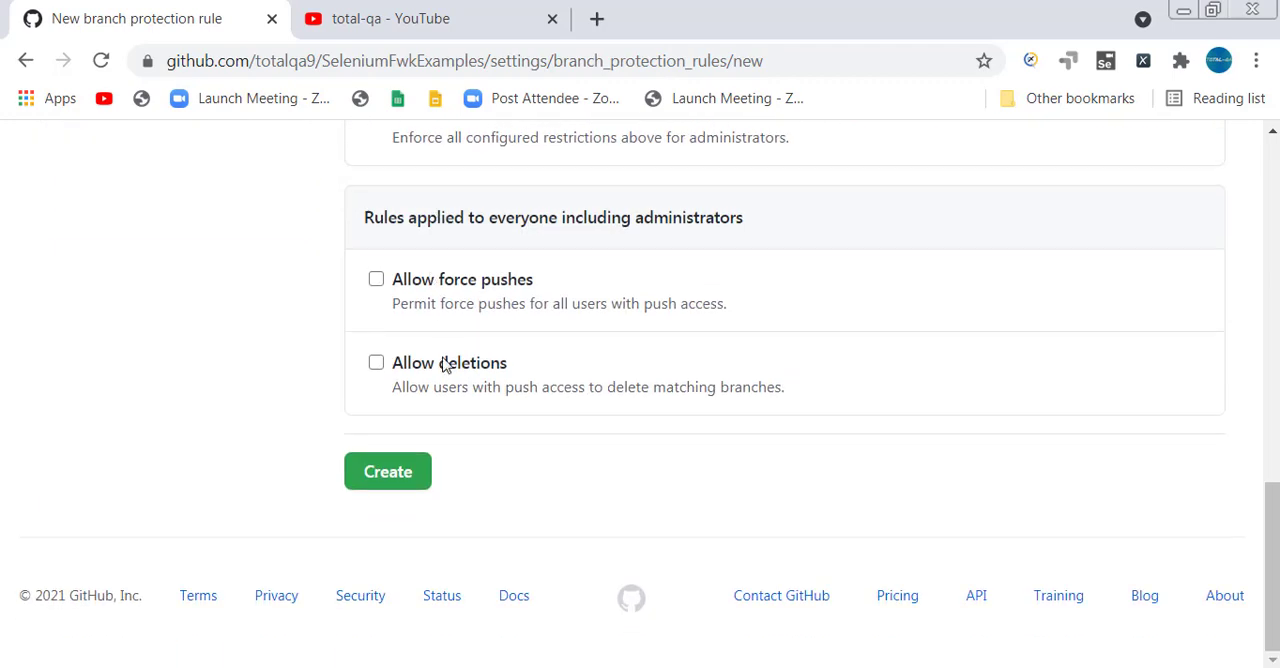
{"action": "left_click", "coordinate": [400, 474]}
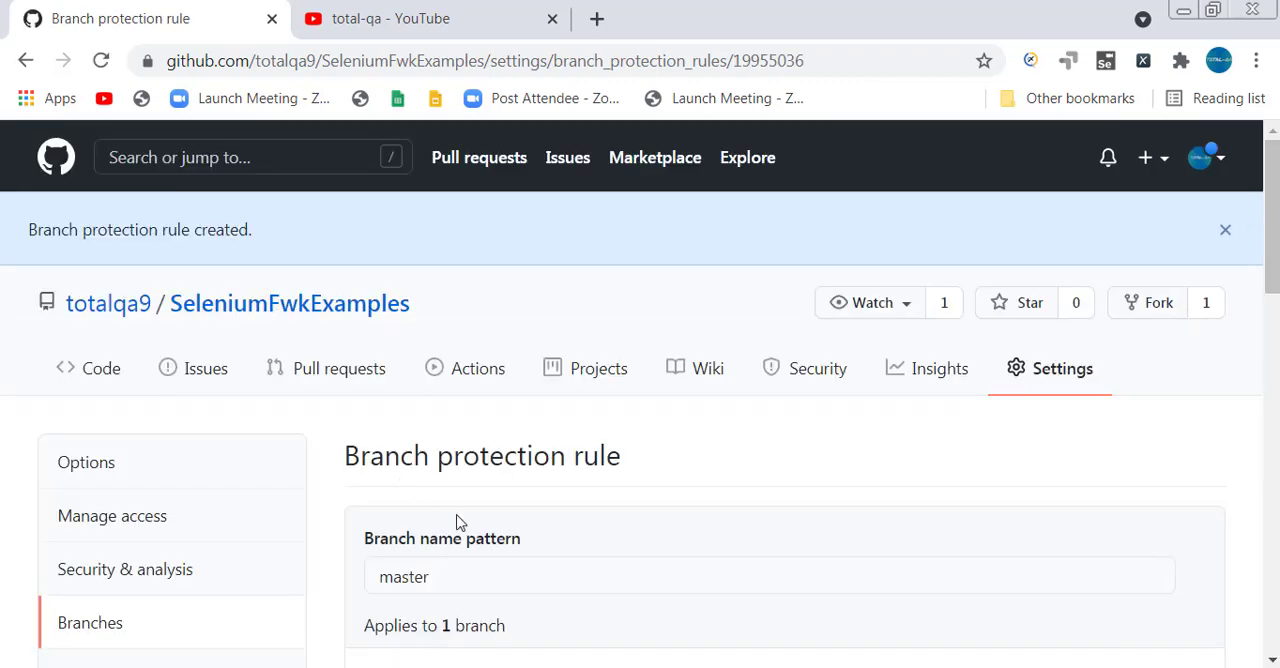
{"action": "scroll", "coordinate": [457, 520], "scroll_direction": "down", "scroll_amount": 2}
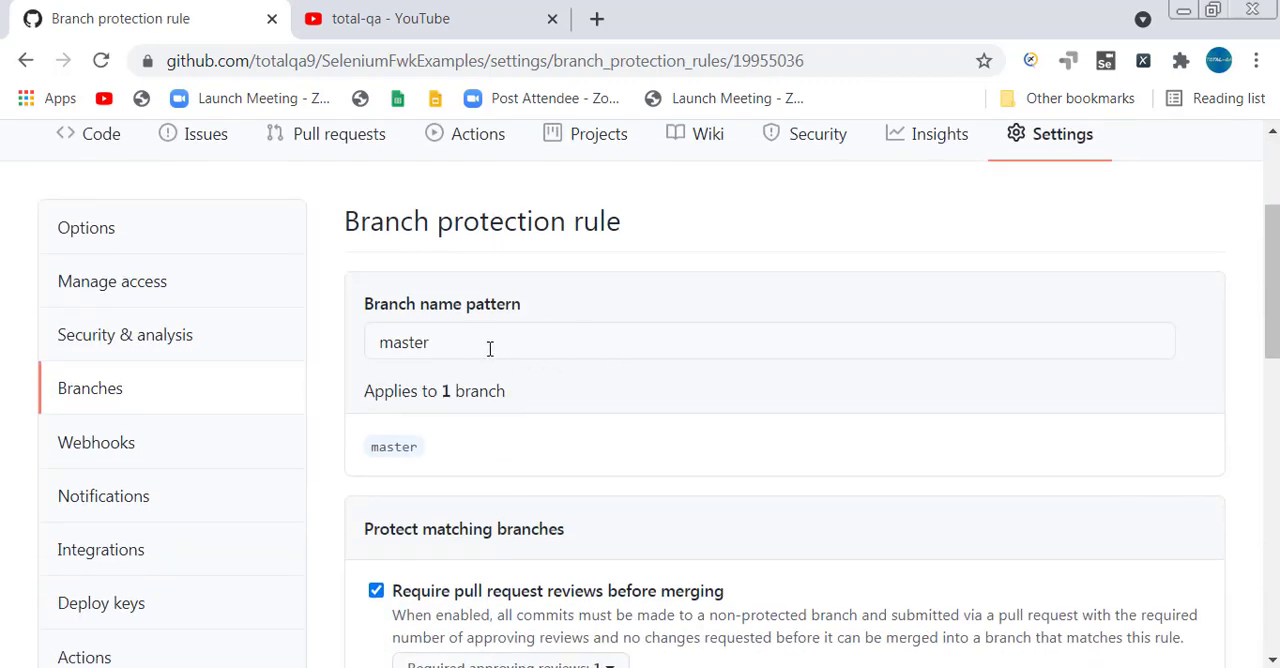
{"action": "scroll", "coordinate": [486, 600], "scroll_direction": "down", "scroll_amount": 2}
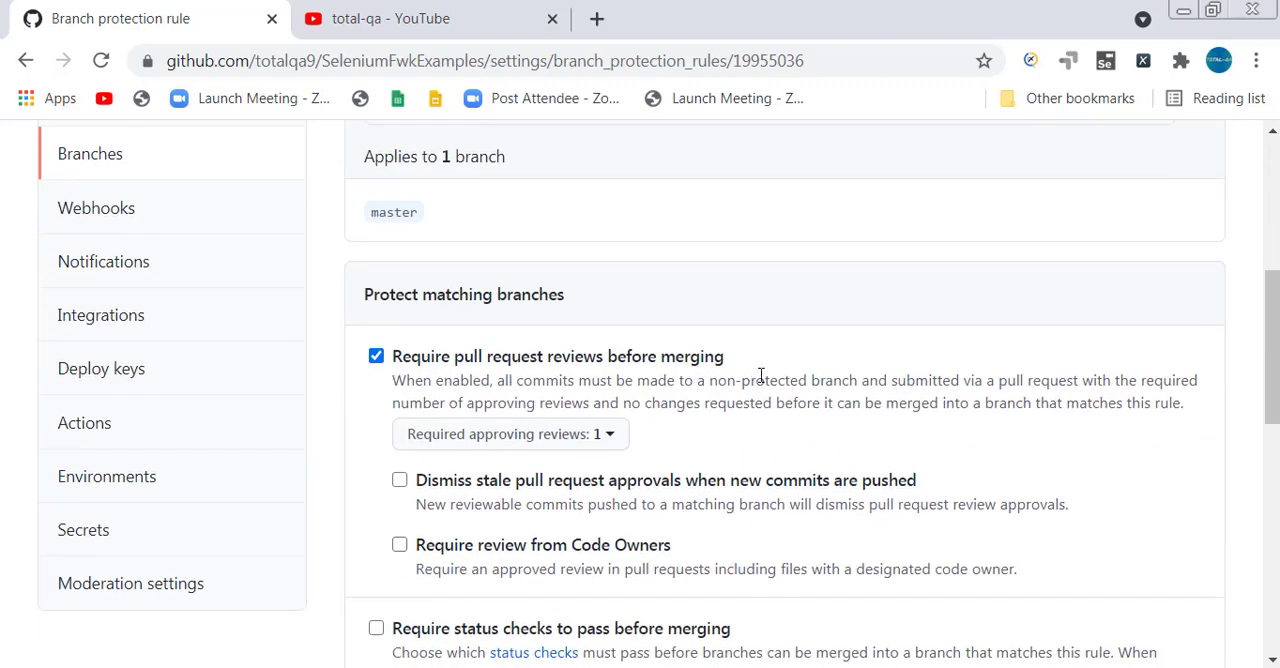
{"action": "scroll", "coordinate": [755, 372], "scroll_direction": "down", "scroll_amount": 3}
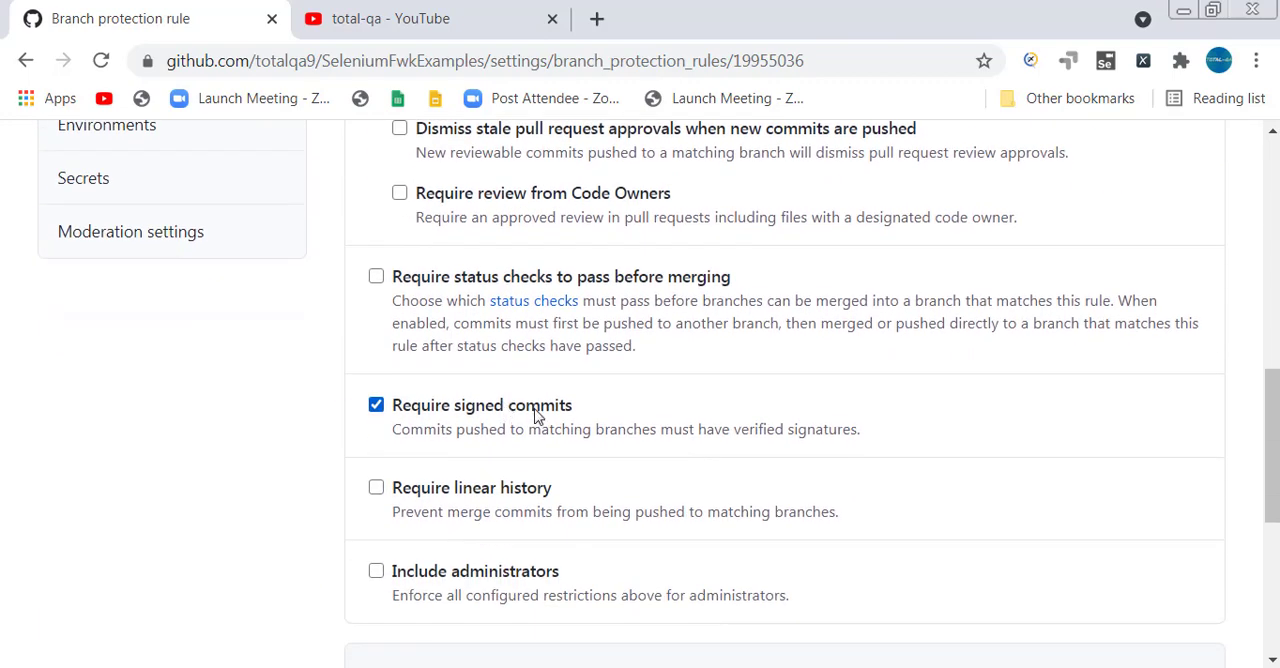
{"action": "scroll", "coordinate": [535, 415], "scroll_direction": "up", "scroll_amount": 7}
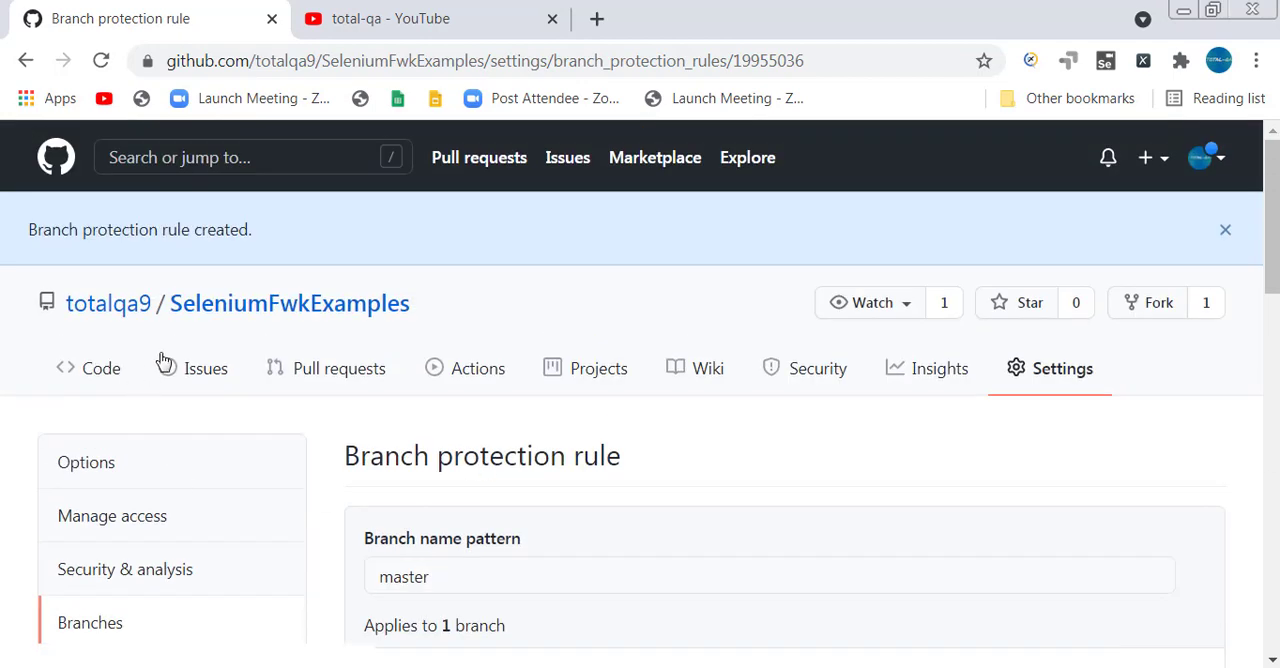
Create a branch named develop from master in the SeleniumFwkExamples repository.
{"action": "left_click", "coordinate": [231, 304]}
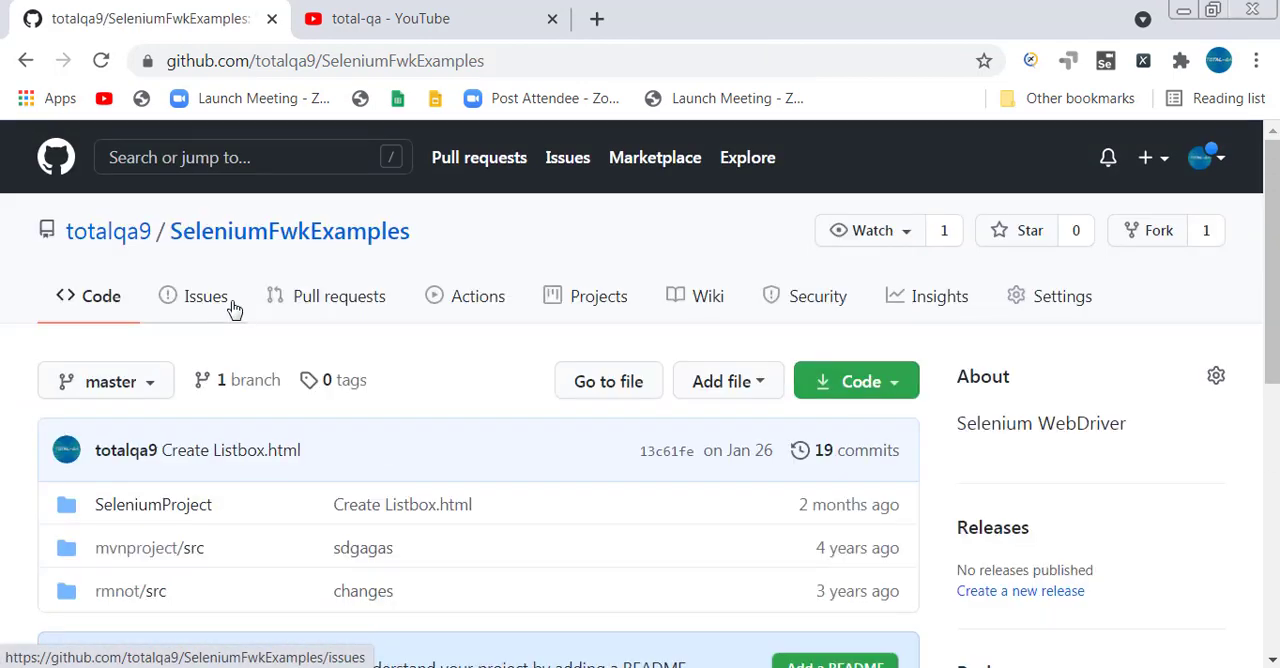
{"action": "left_click", "coordinate": [95, 389]}
{"action": "left_click", "coordinate": [97, 389]}
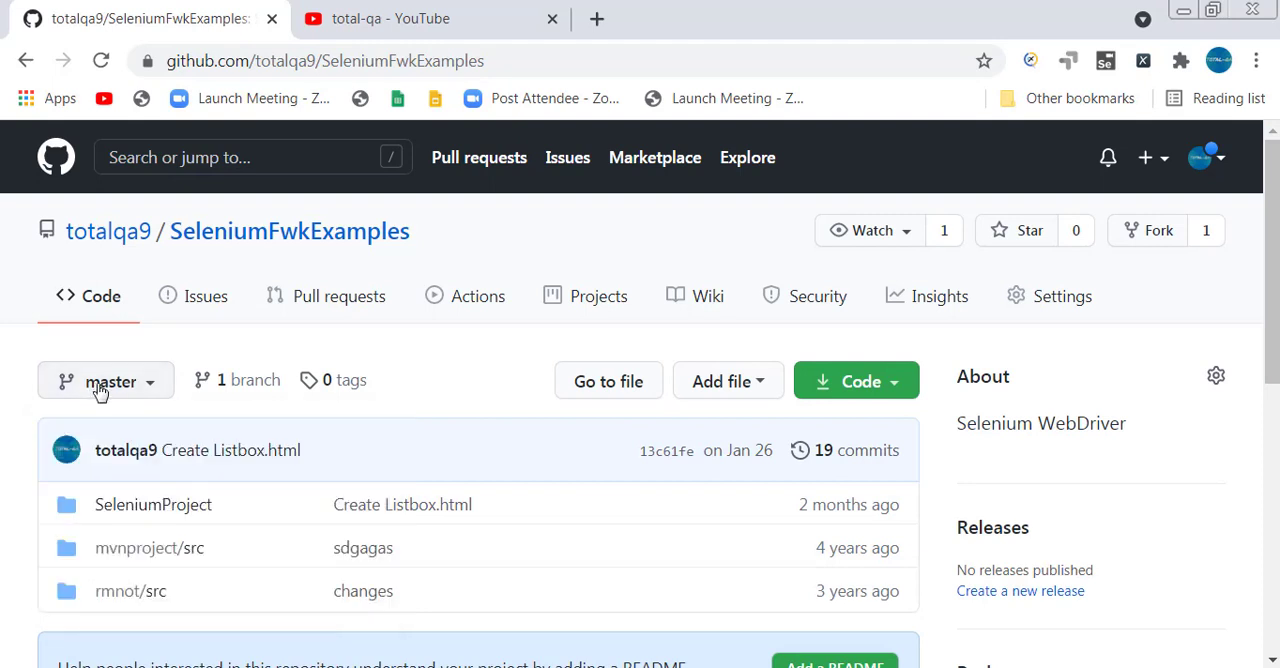
{"action": "left_click", "coordinate": [108, 392]}
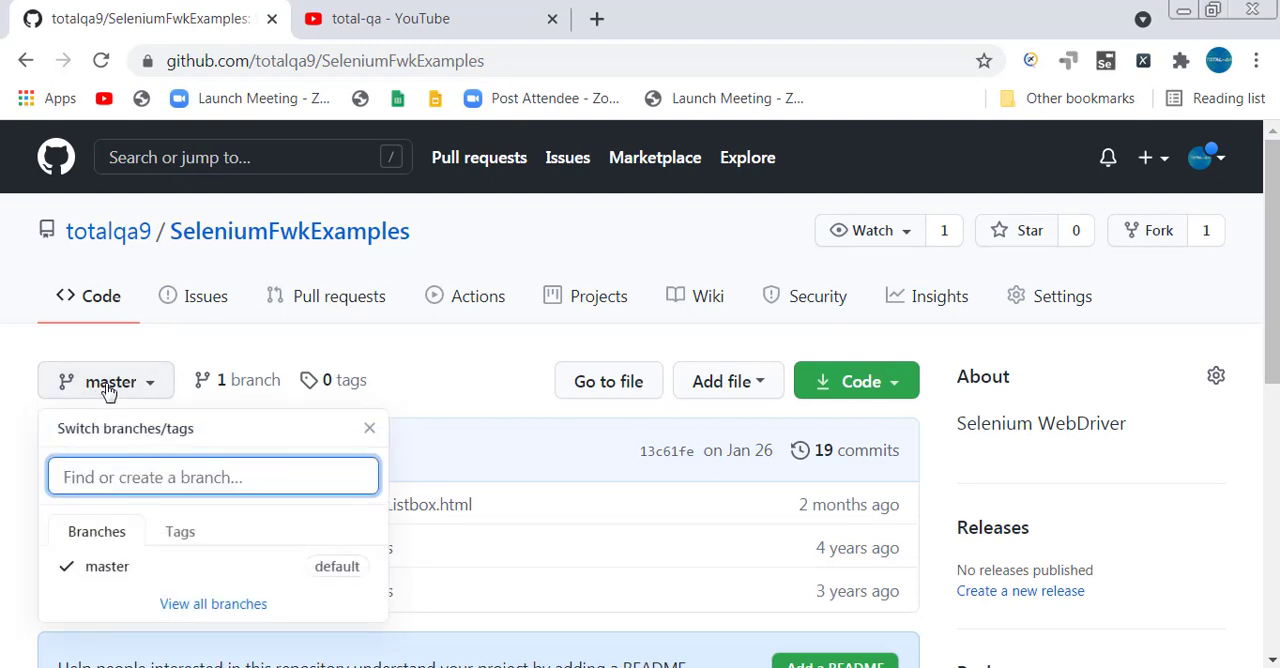
{"action": "type", "text": "develop"}
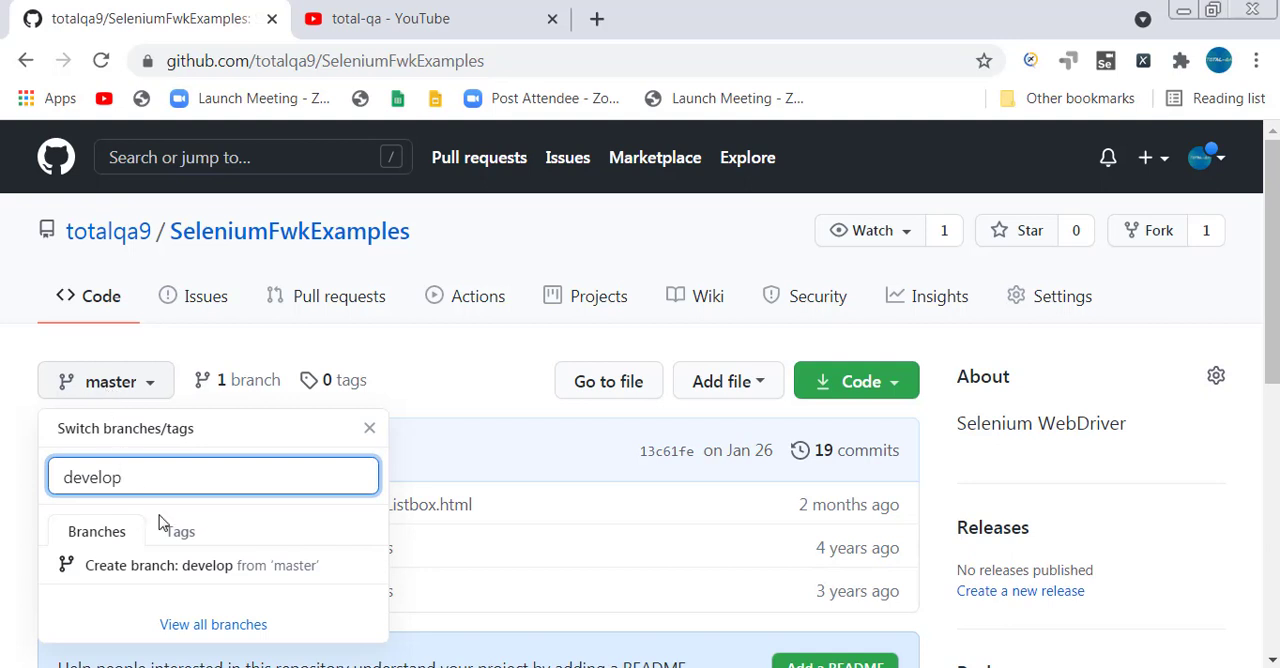
{"action": "left_click", "coordinate": [257, 575]}
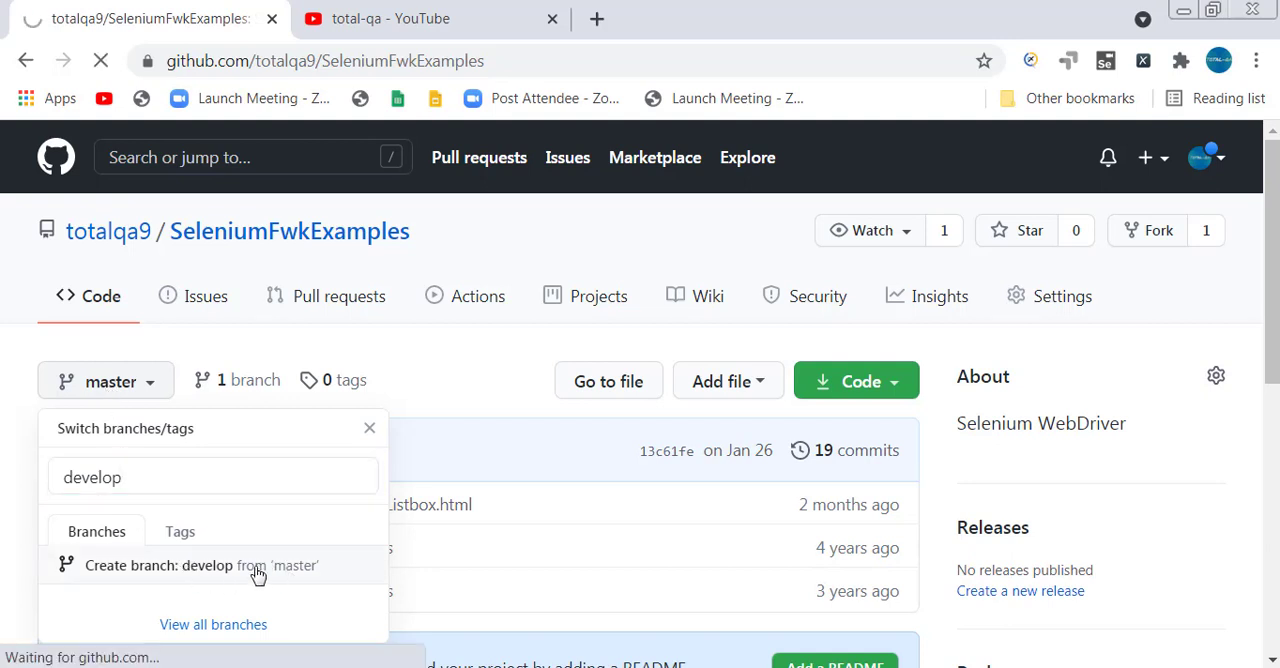
Open ChromeDriverTests.java from SeleniumProject/src/totalqa on the develop branch.
{"action": "scroll", "coordinate": [443, 429], "scroll_direction": "down", "scroll_amount": 1}
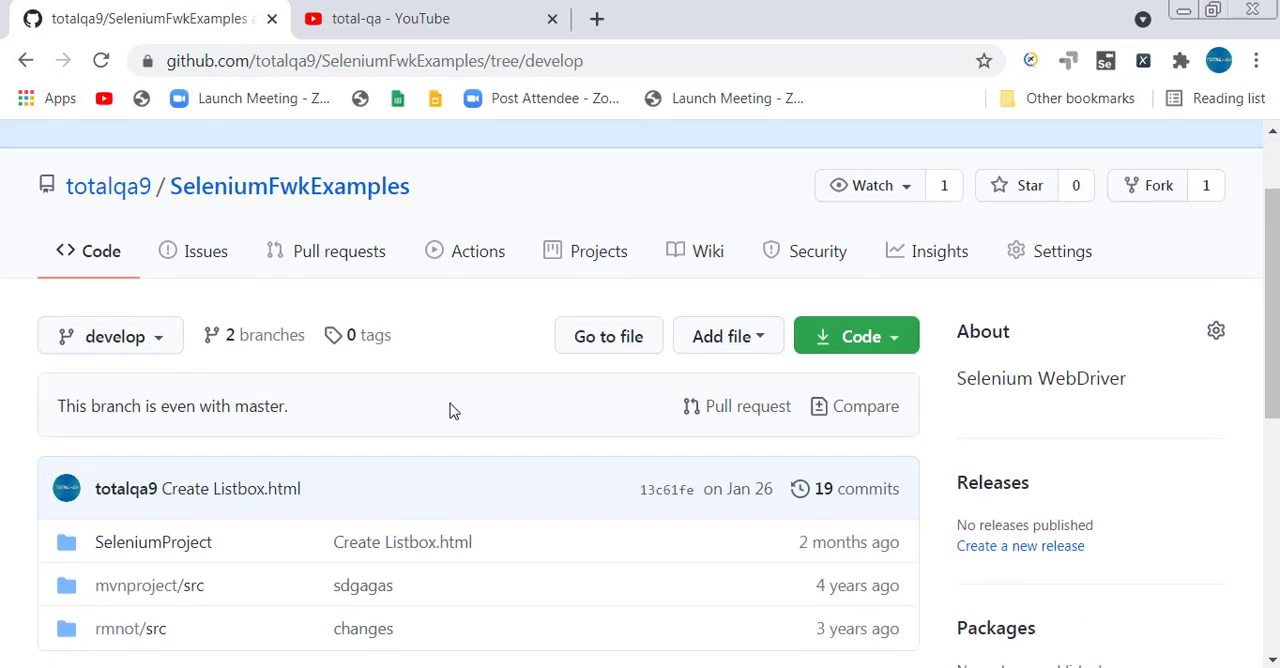
{"action": "scroll", "coordinate": [450, 410], "scroll_direction": "down", "scroll_amount": 3}
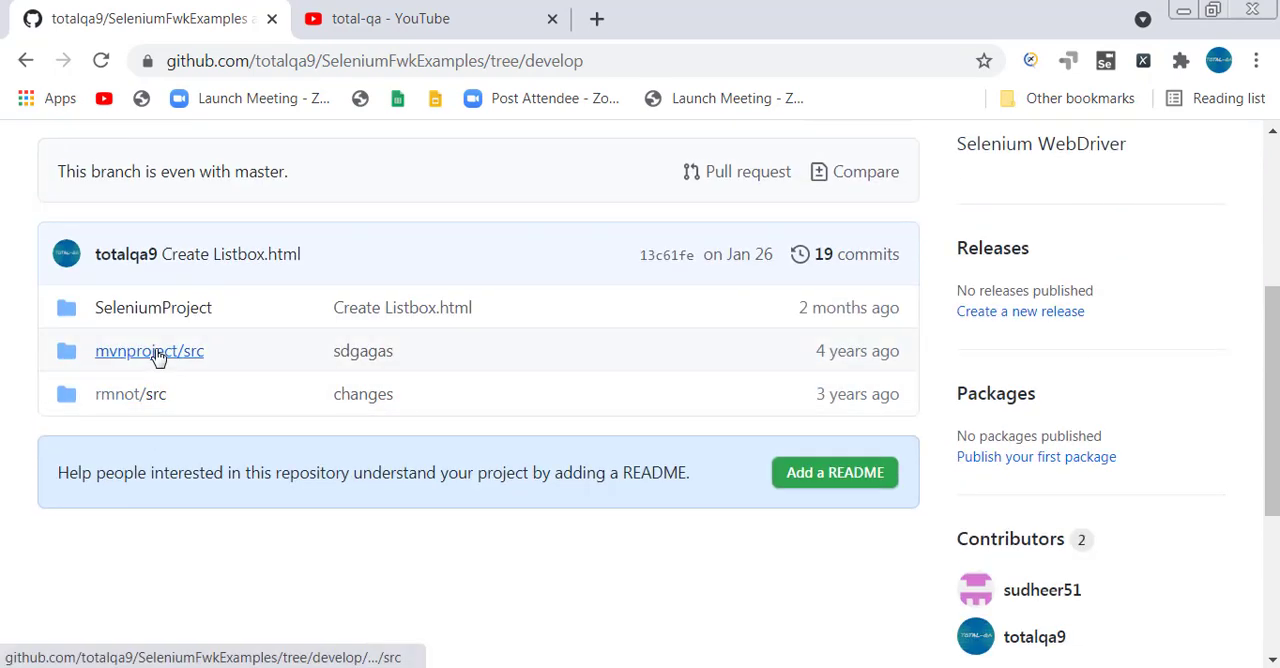
{"action": "left_click", "coordinate": [162, 307]}
{"action": "scroll", "coordinate": [294, 434], "scroll_direction": "down", "scroll_amount": 3}
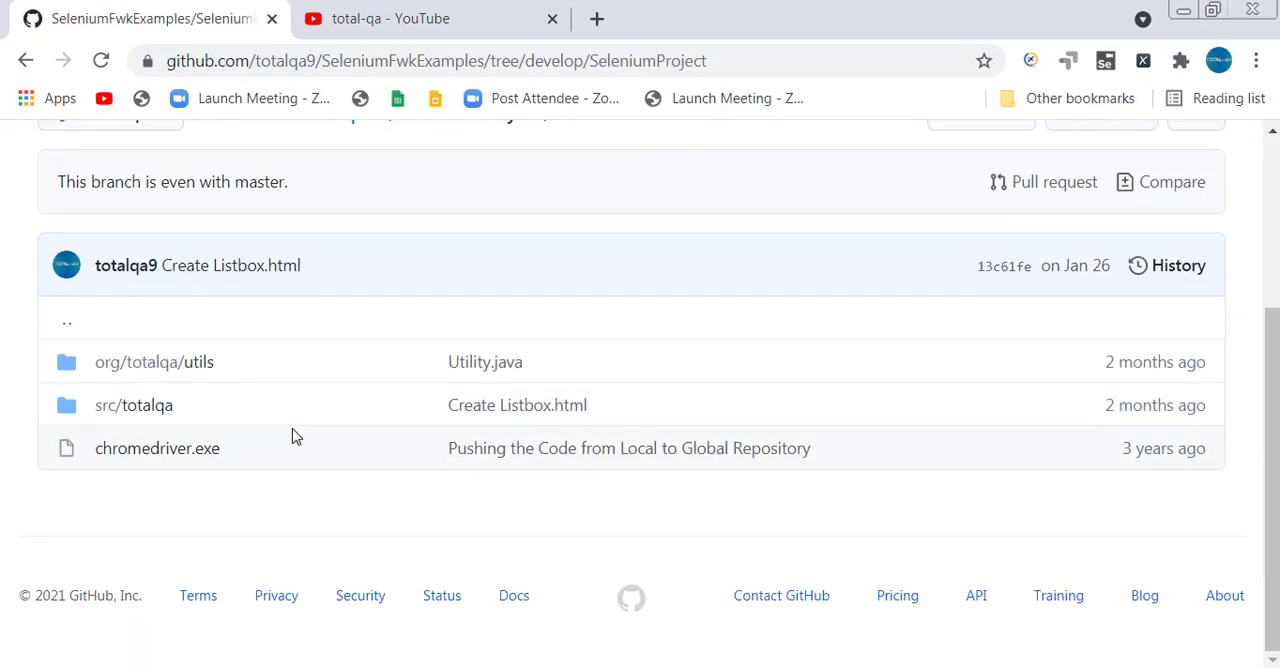
{"action": "left_click", "coordinate": [134, 405]}
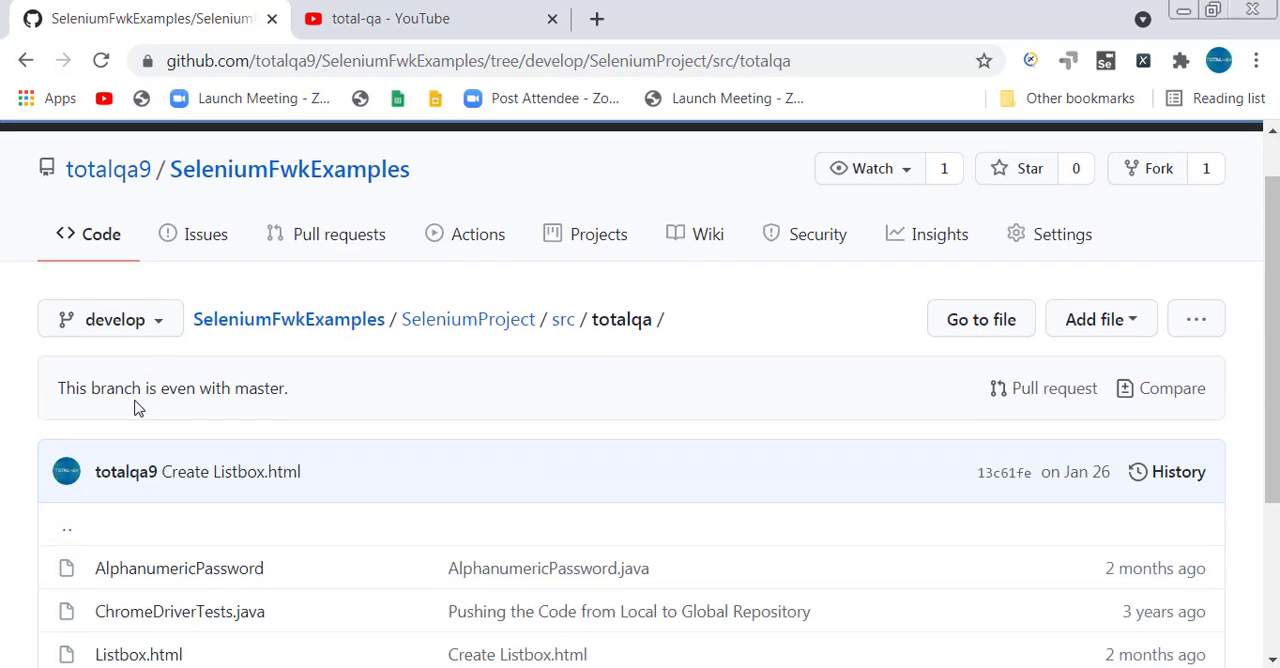
{"action": "scroll", "coordinate": [138, 408], "scroll_direction": "down", "scroll_amount": 2}
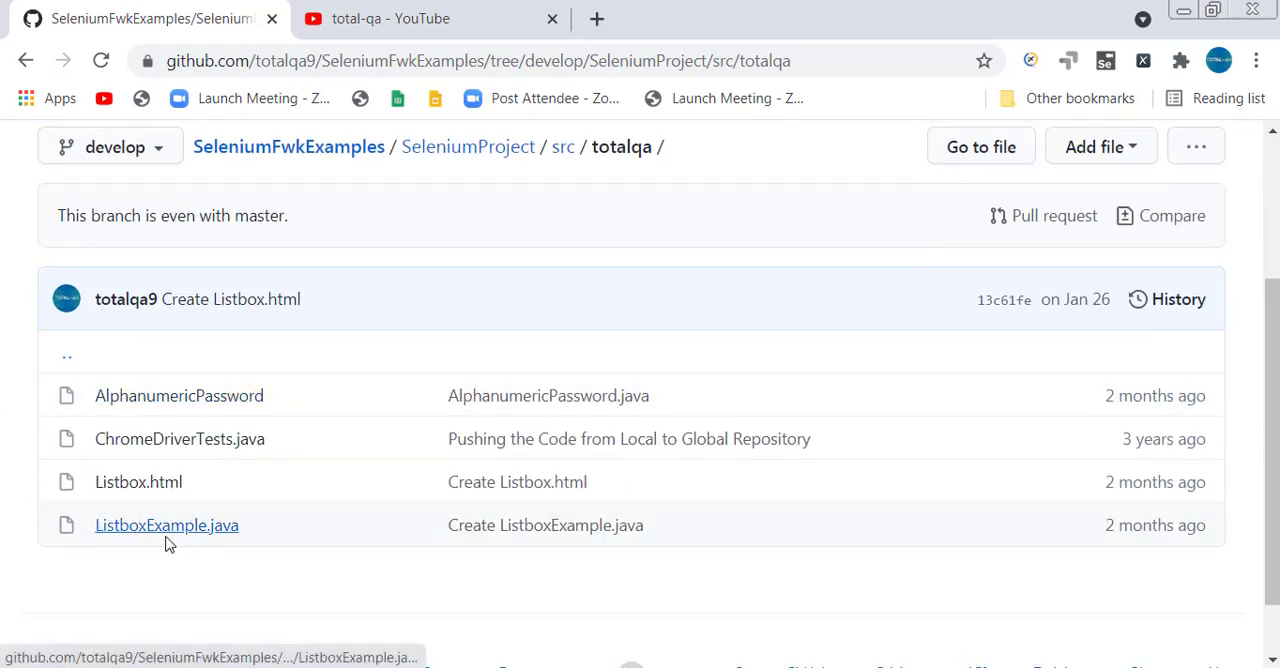
{"action": "left_click", "coordinate": [200, 440]}
{"action": "scroll", "coordinate": [414, 443], "scroll_direction": "down", "scroll_amount": 3}
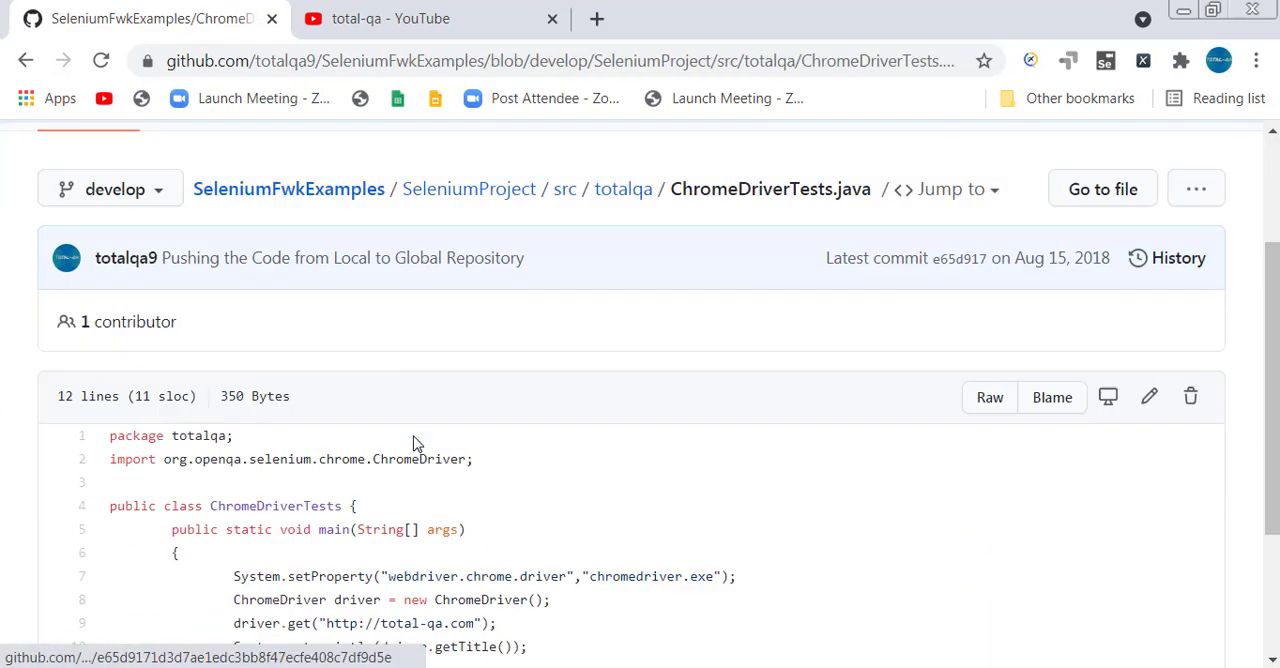
Edit line 10 of ChromeDriverTests.java so println outputs "The Title is " + before driver.getTitle().
{"action": "left_click", "coordinate": [1149, 355]}
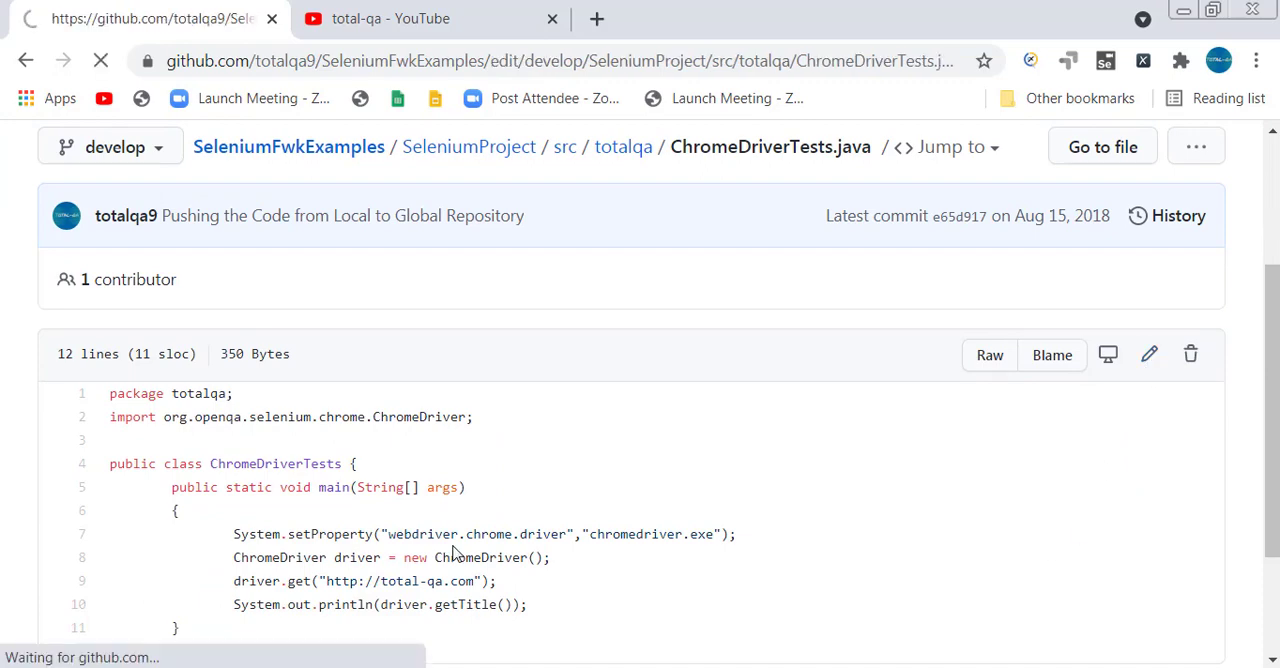
{"action": "scroll", "coordinate": [452, 553], "scroll_direction": "down", "scroll_amount": 5}
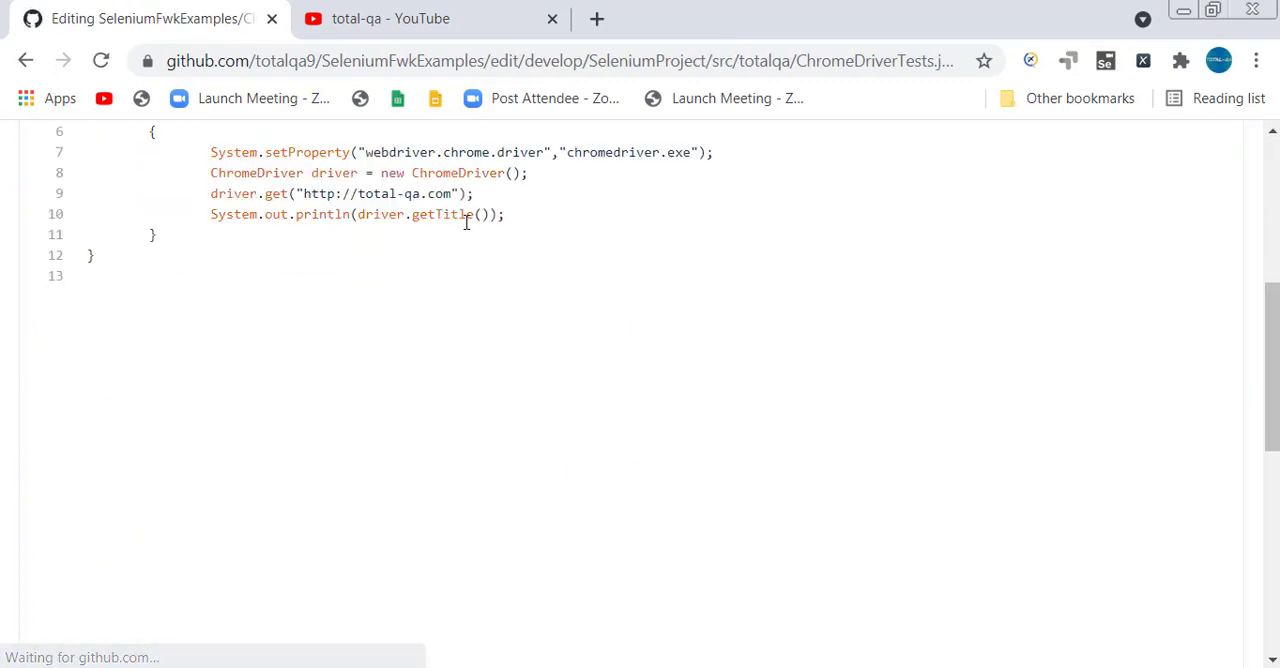
{"action": "left_click", "coordinate": [358, 214]}
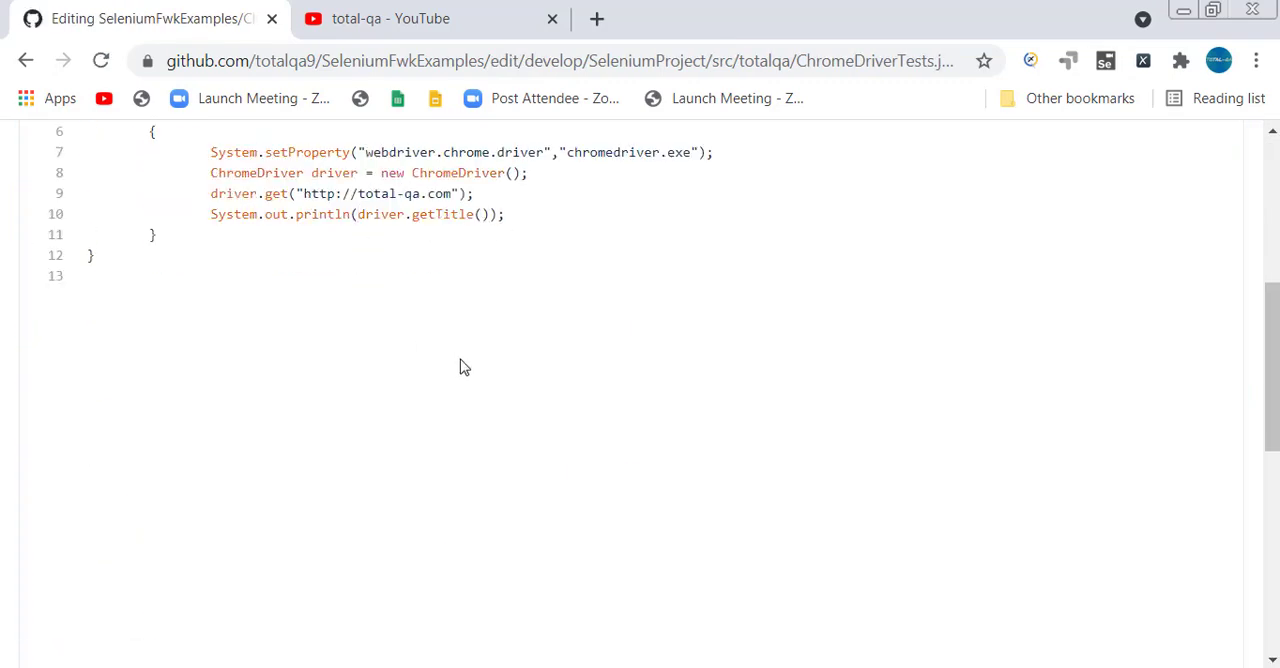
{"action": "type", "text": "\"Tthe t"}
{"action": "key", "text": "BackSpace"}
{"action": "key", "text": "BackSpace"}
{"action": "key", "text": "BackSpace"}
{"action": "key", "text": "BackSpace"}
{"action": "key", "text": "BackSpace"}
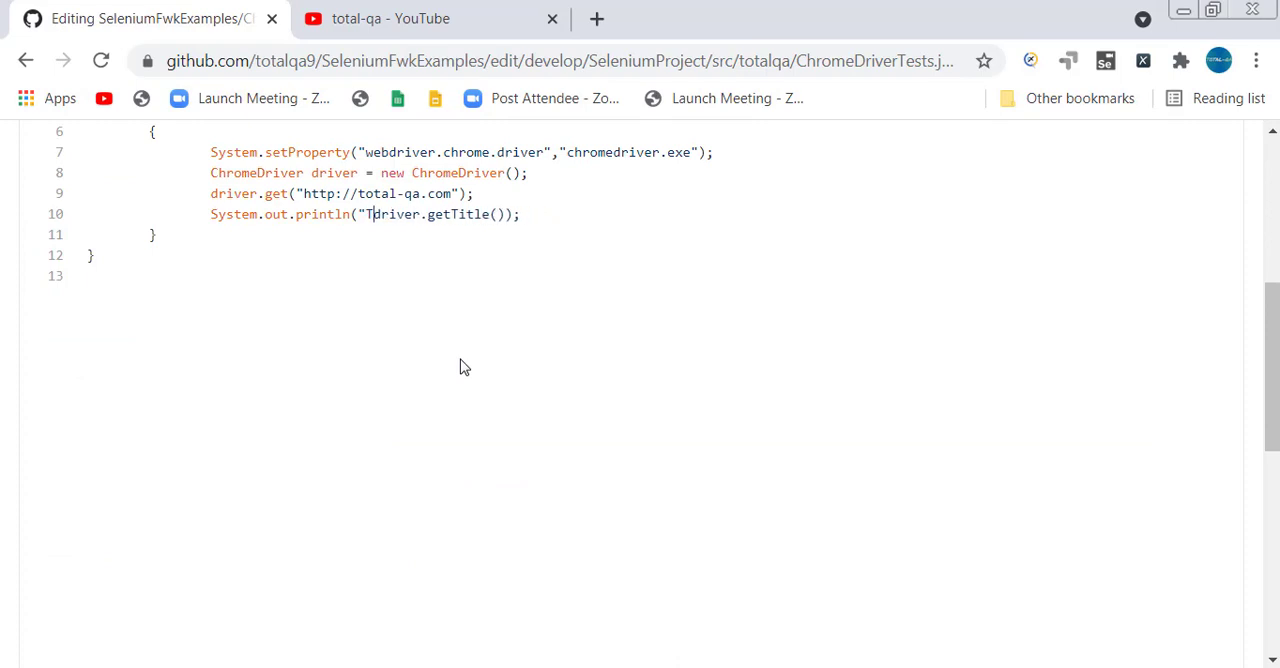
{"action": "type", "text": "he Title is "}
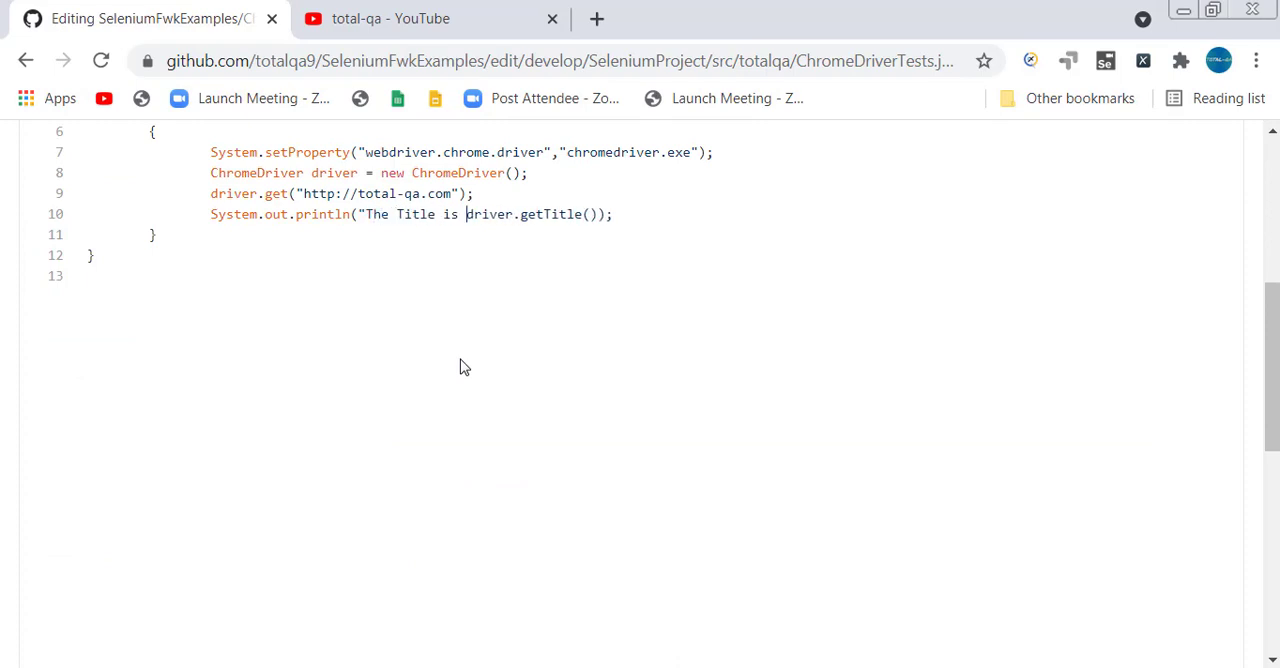
{"action": "type", "text": "\" +"}
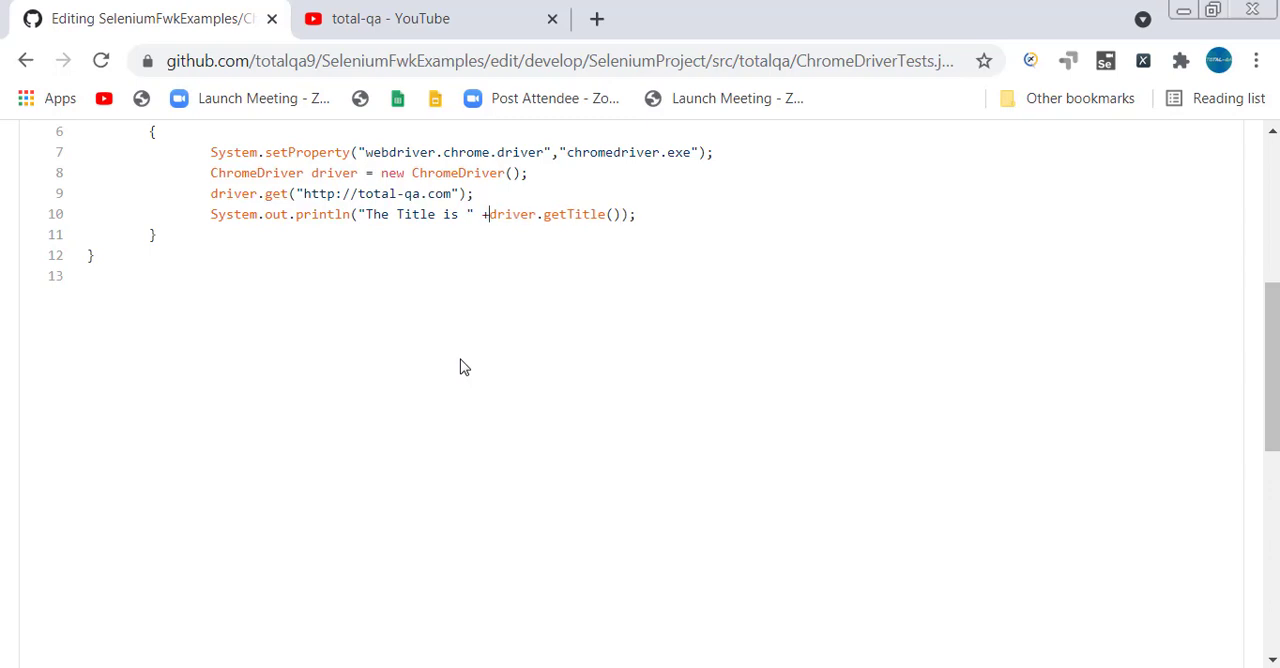
Commit the ChromeDriverTests.java change directly to the develop branch with the default commit message.
{"action": "scroll", "coordinate": [468, 374], "scroll_direction": "down", "scroll_amount": 3}
{"action": "scroll", "coordinate": [472, 379], "scroll_direction": "down", "scroll_amount": 3}
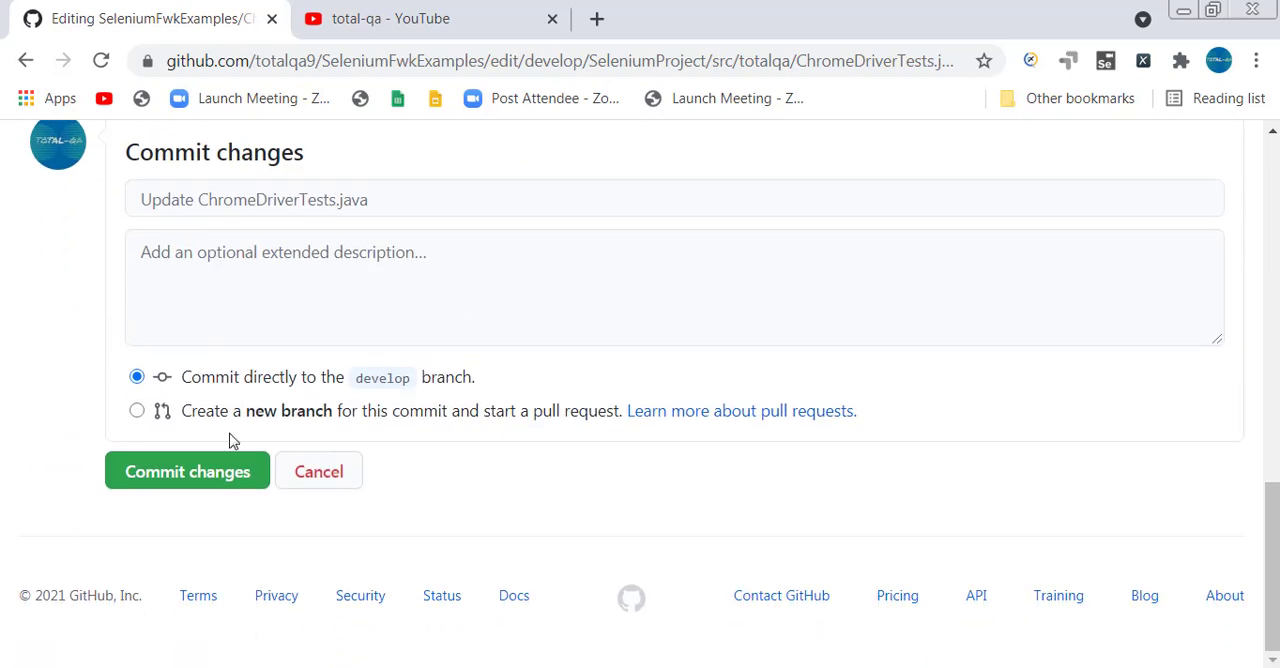
{"action": "left_click", "coordinate": [140, 471]}
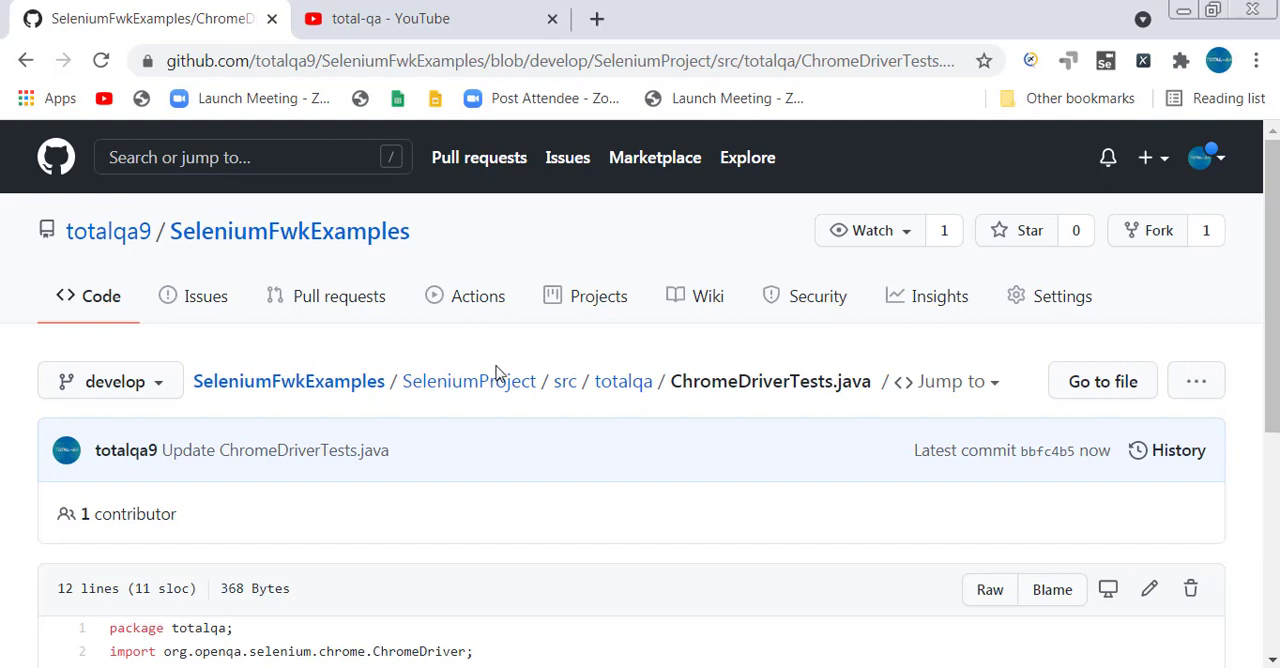
Start a new pull request comparison with master as the base and develop as the compare branch.
{"action": "left_click", "coordinate": [360, 305]}
{"action": "scroll", "coordinate": [457, 412], "scroll_direction": "down", "scroll_amount": 1}
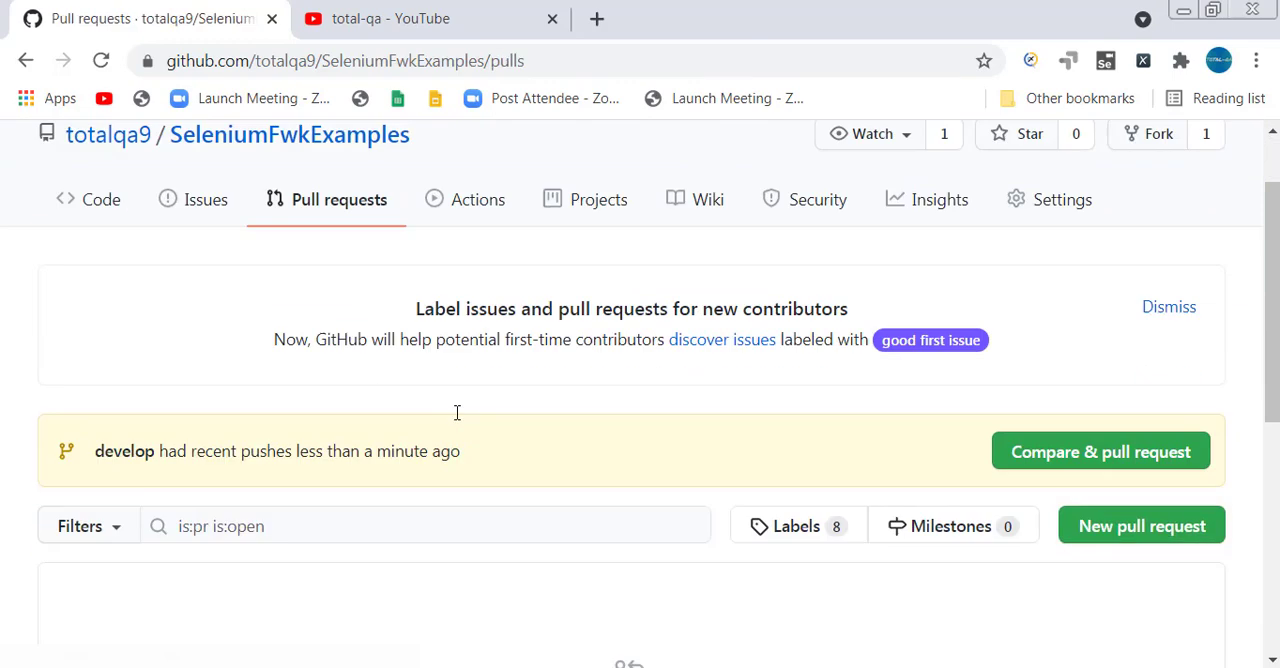
{"action": "scroll", "coordinate": [457, 412], "scroll_direction": "down", "scroll_amount": 3}
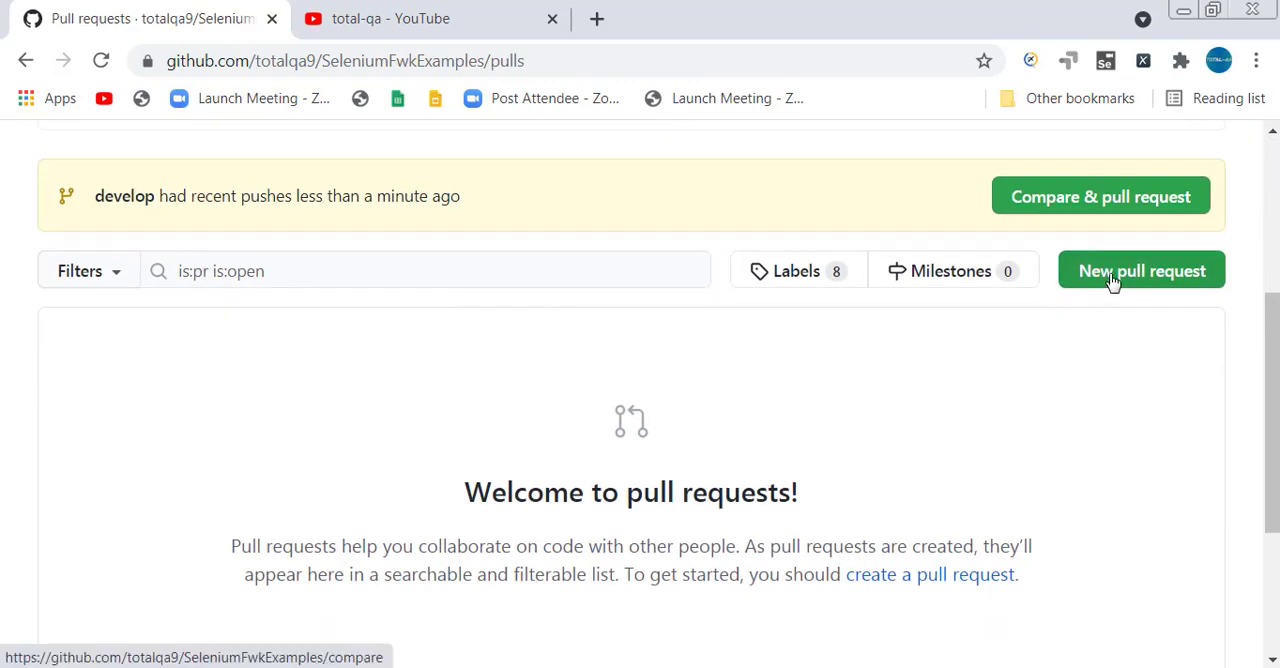
{"action": "left_click", "coordinate": [1112, 280]}
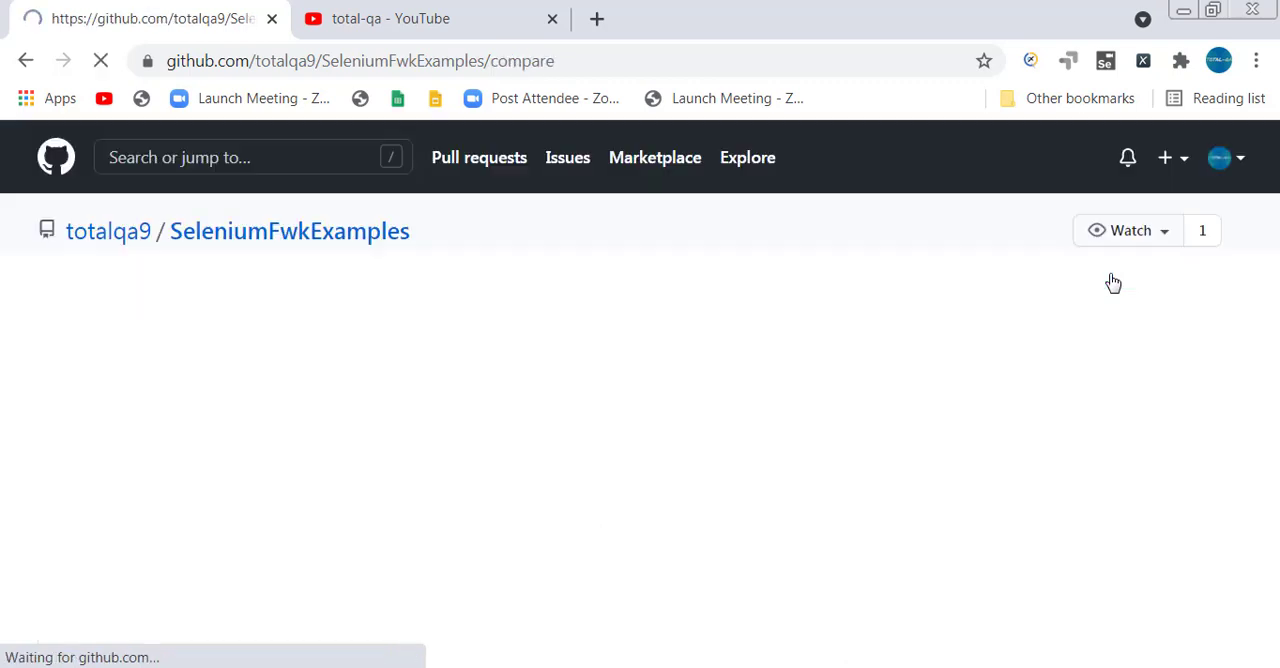
{"action": "scroll", "coordinate": [700, 400], "scroll_direction": "down", "scroll_amount": 1}
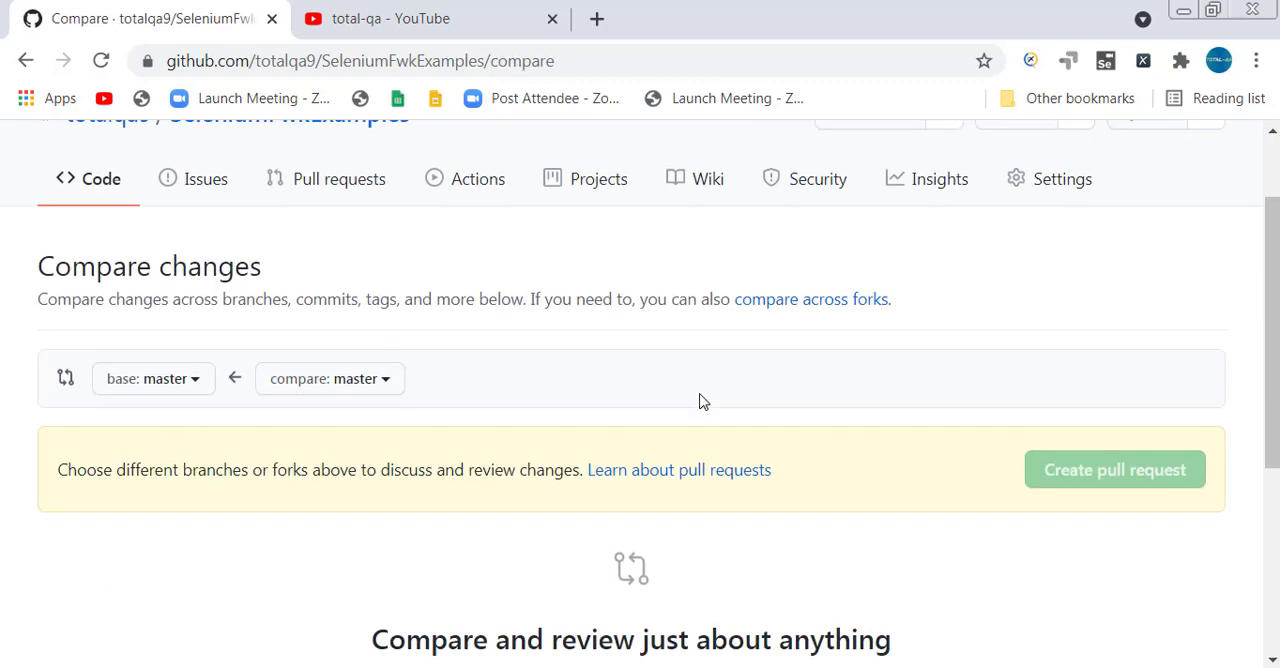
{"action": "left_click", "coordinate": [386, 386]}
{"action": "type", "text": "de"}
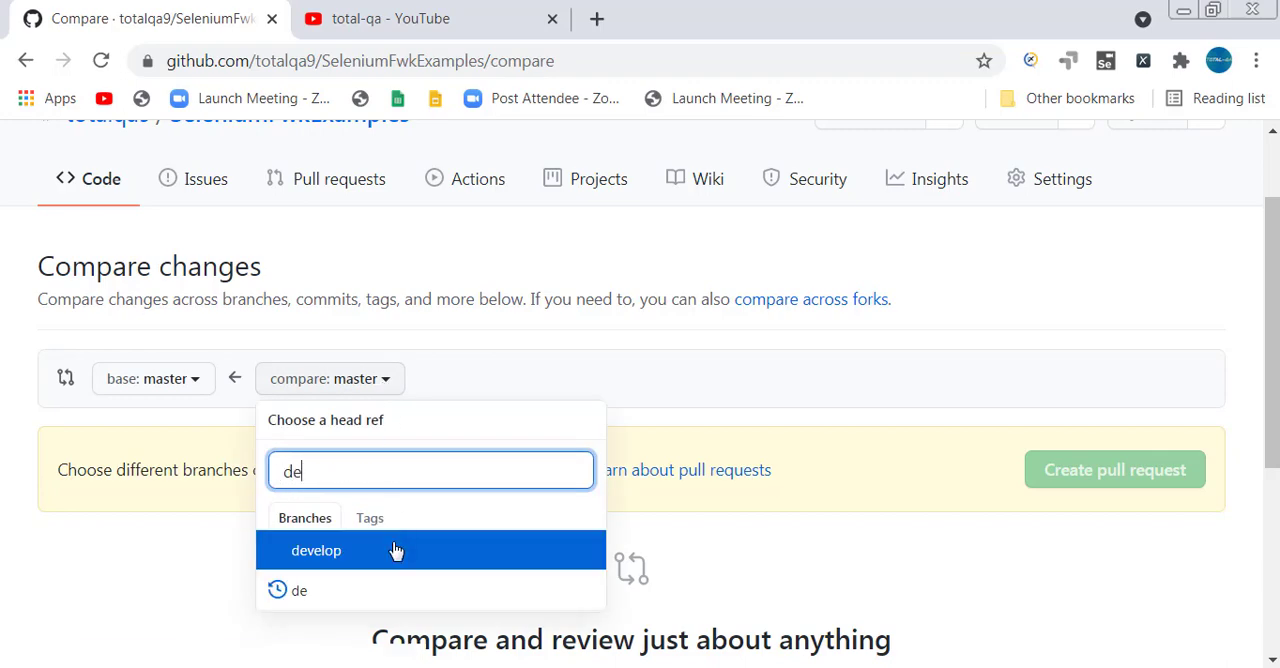
{"action": "left_click", "coordinate": [394, 550]}
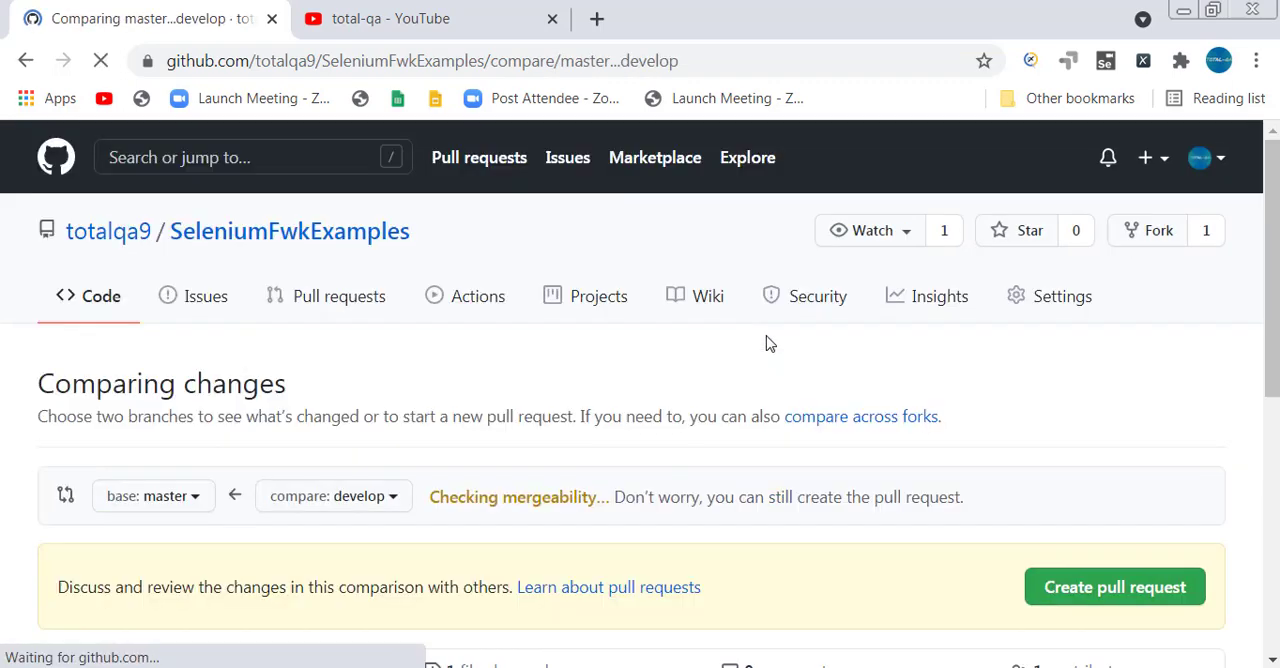
Examine the ChromeDriverTests.java differences between master and develop, focusing on the changed println statement at line 10.
{"action": "scroll", "coordinate": [770, 344], "scroll_direction": "down", "scroll_amount": 2}
{"action": "scroll", "coordinate": [770, 344], "scroll_direction": "down", "scroll_amount": 1}
{"action": "scroll", "coordinate": [770, 344], "scroll_direction": "down", "scroll_amount": 1}
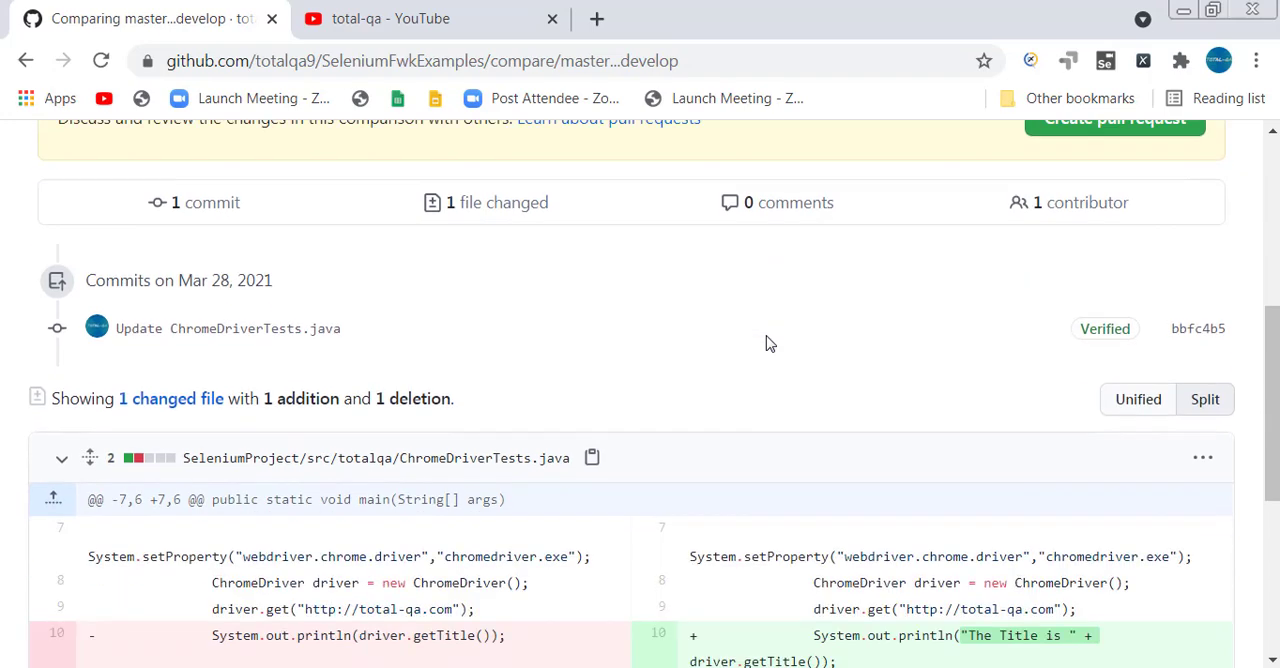
{"action": "scroll", "coordinate": [770, 344], "scroll_direction": "up", "scroll_amount": 1}
{"action": "scroll", "coordinate": [1090, 268], "scroll_direction": "down", "scroll_amount": 4}
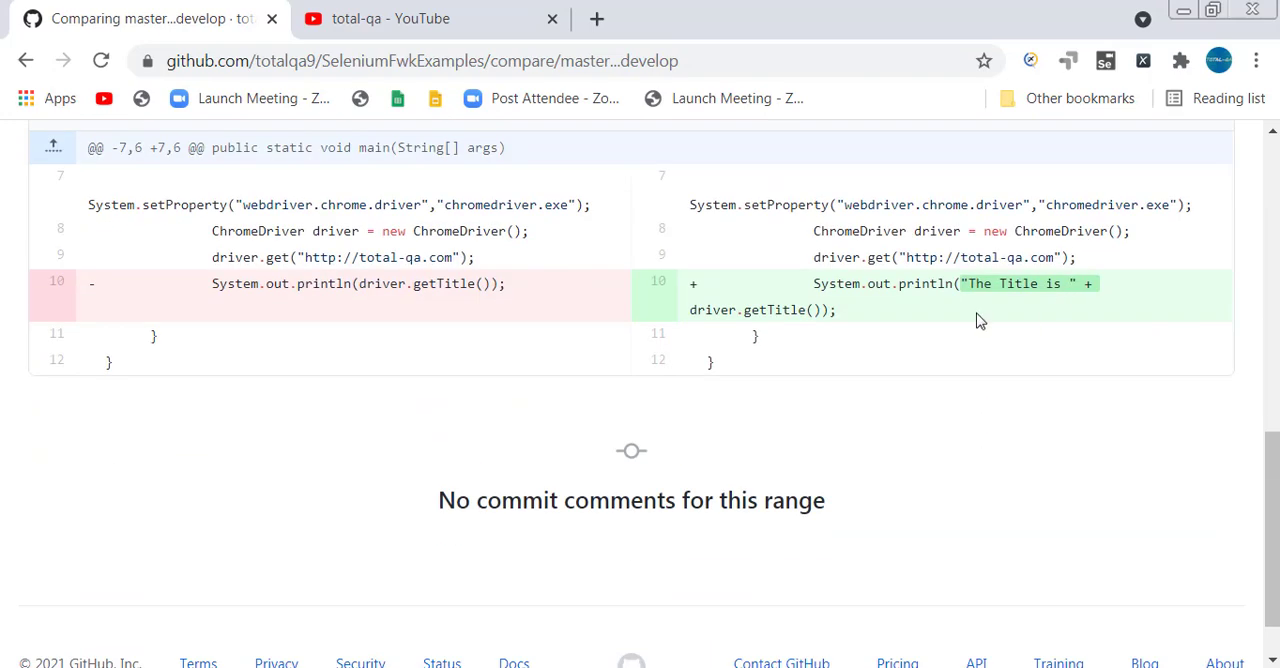
{"action": "left_click_drag", "start_coordinate": [815, 285], "coordinate": [837, 309]}
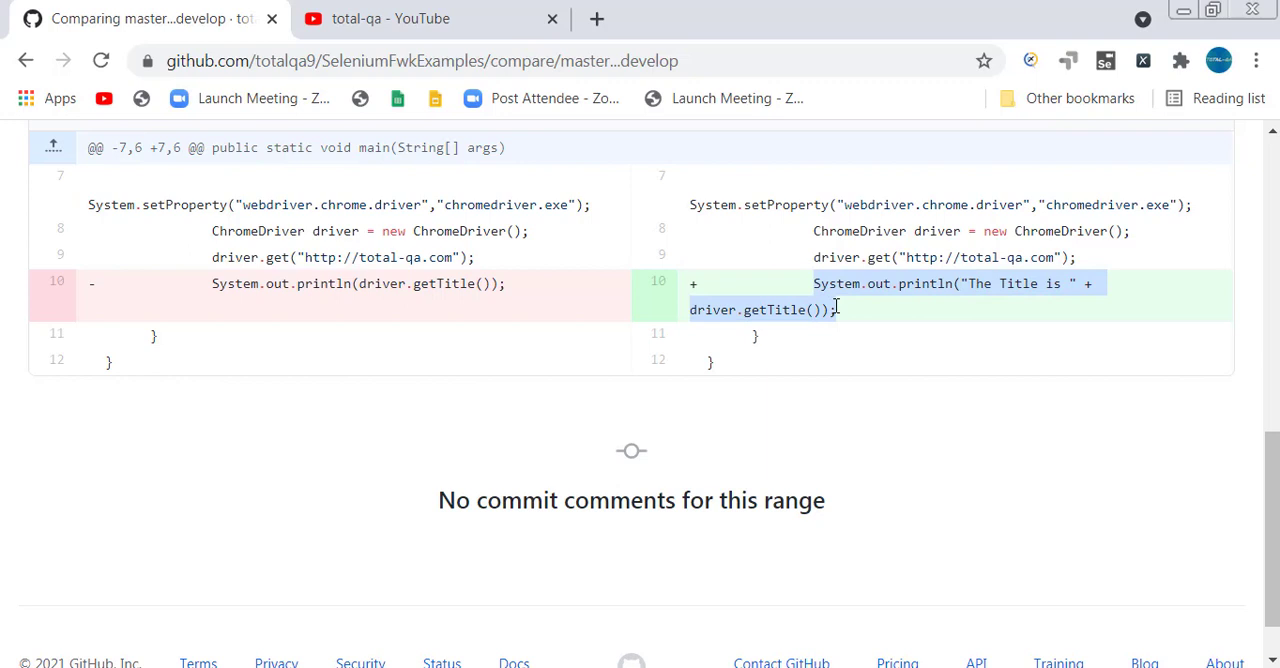
{"action": "scroll", "coordinate": [835, 315], "scroll_direction": "up", "scroll_amount": 3}
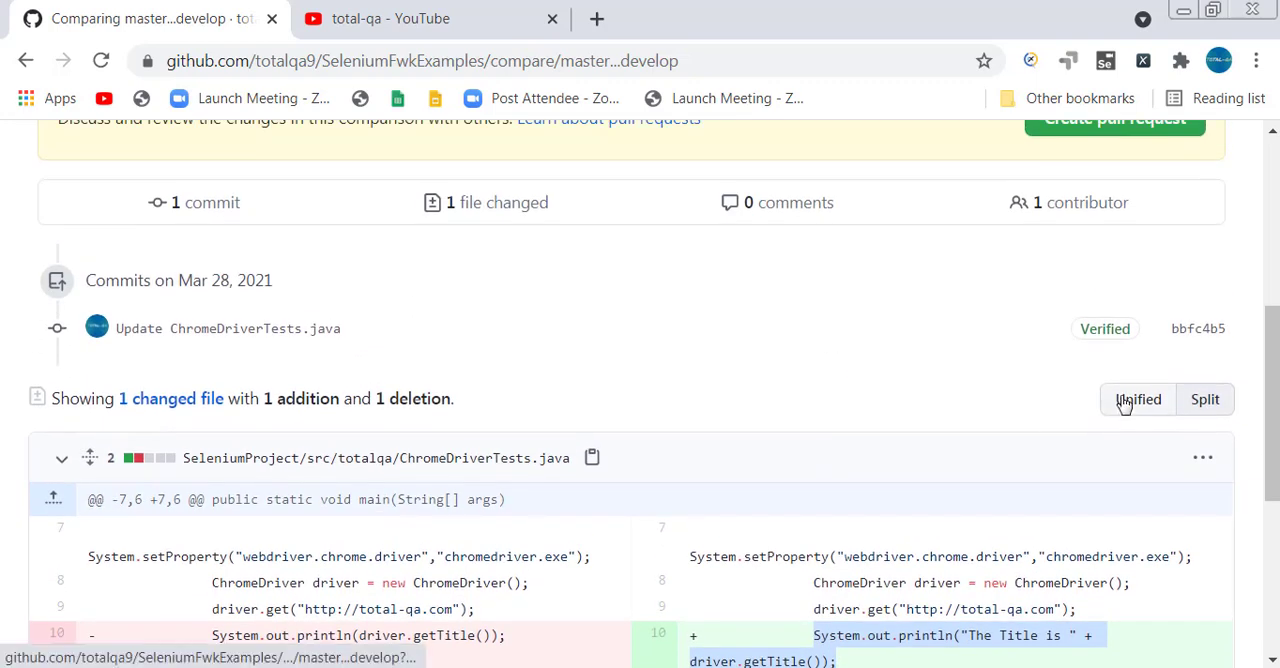
View the ChromeDriverTests.java diff in unified layout, and return it to split layout.
{"action": "left_click", "coordinate": [1125, 400]}
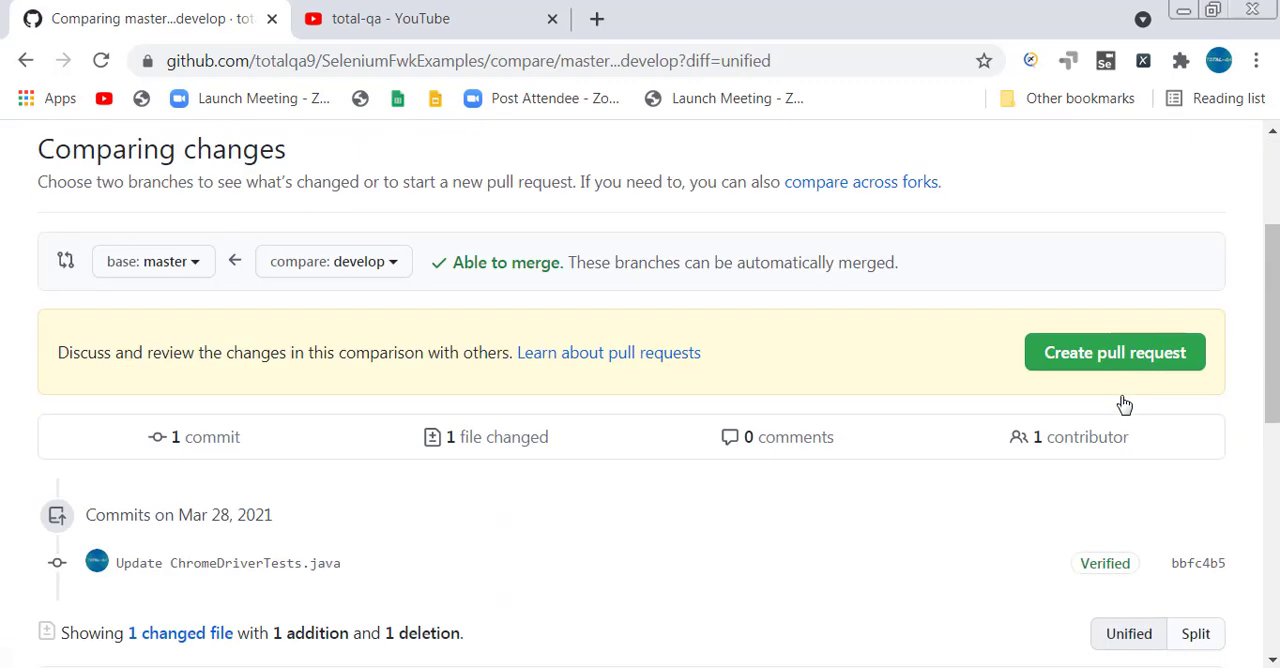
{"action": "scroll", "coordinate": [1125, 403], "scroll_direction": "down", "scroll_amount": 3}
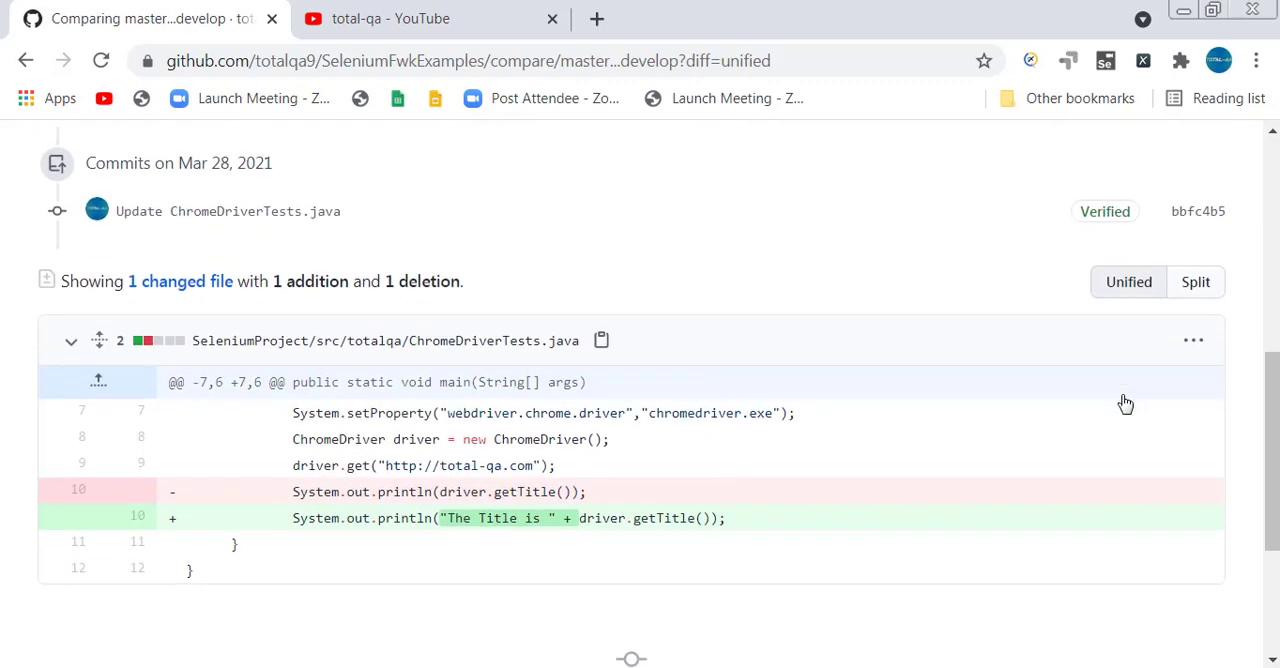
{"action": "left_click", "coordinate": [1196, 286]}
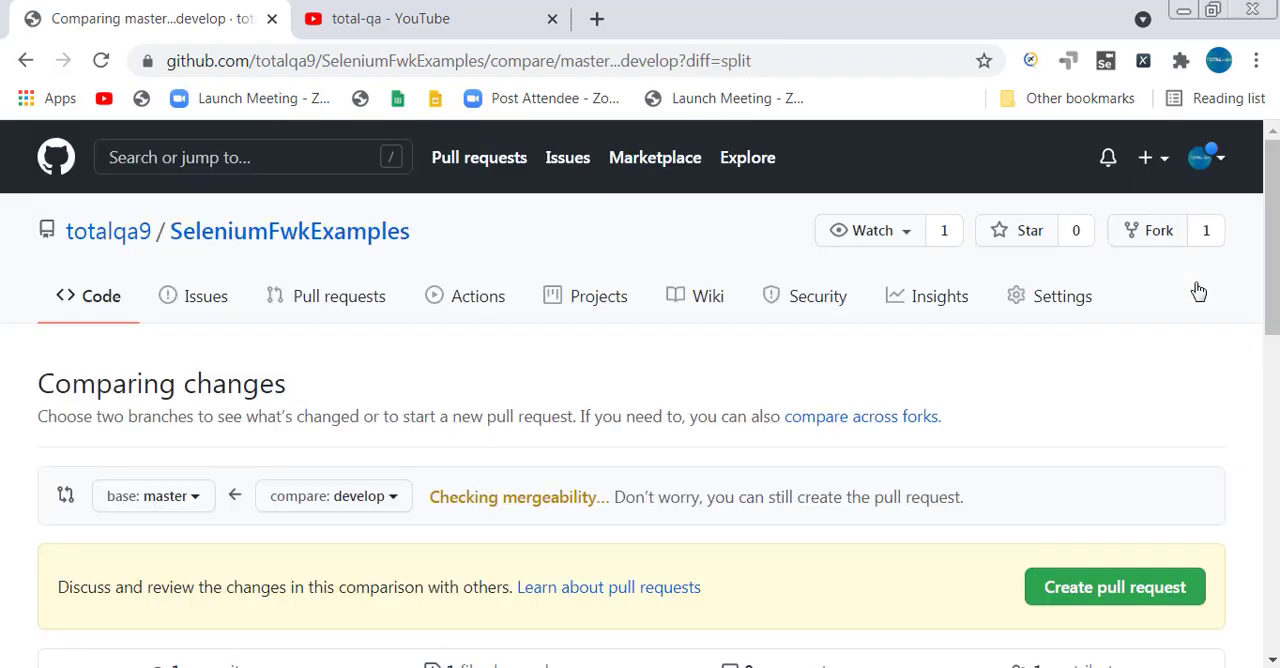
{"action": "scroll", "coordinate": [933, 629], "scroll_direction": "down", "scroll_amount": 8}
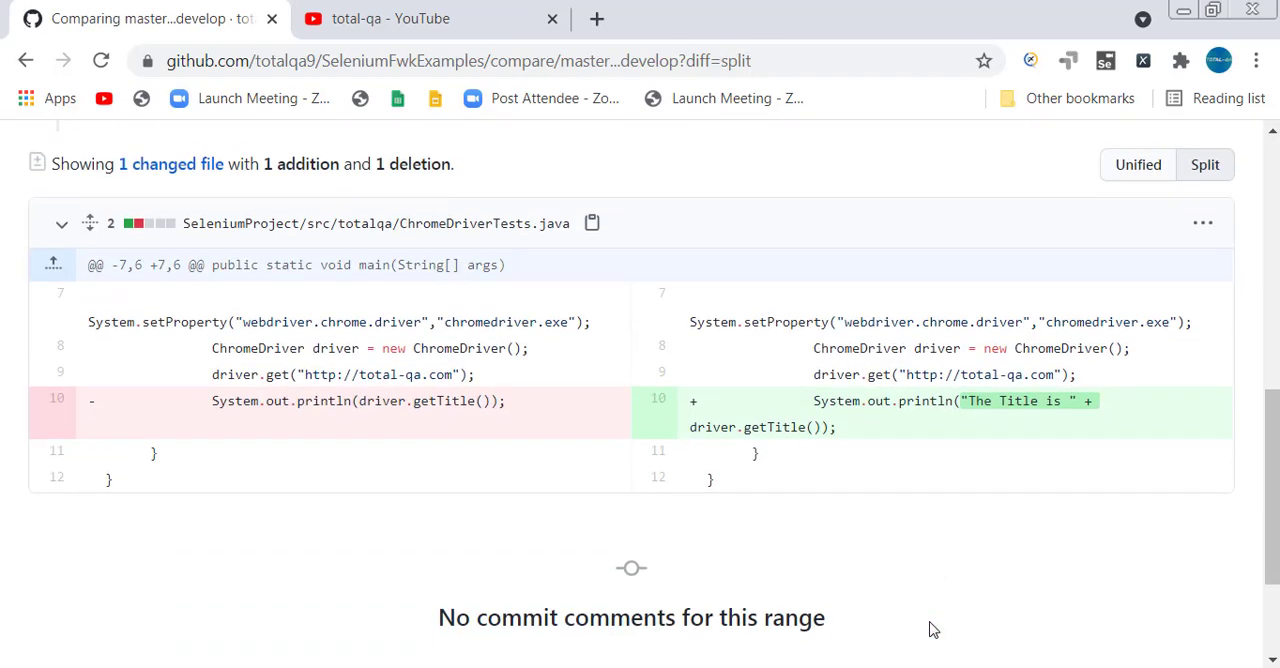
Start a new pull request from the comparison of develop against master.
{"action": "scroll", "coordinate": [933, 629], "scroll_direction": "up", "scroll_amount": 8}
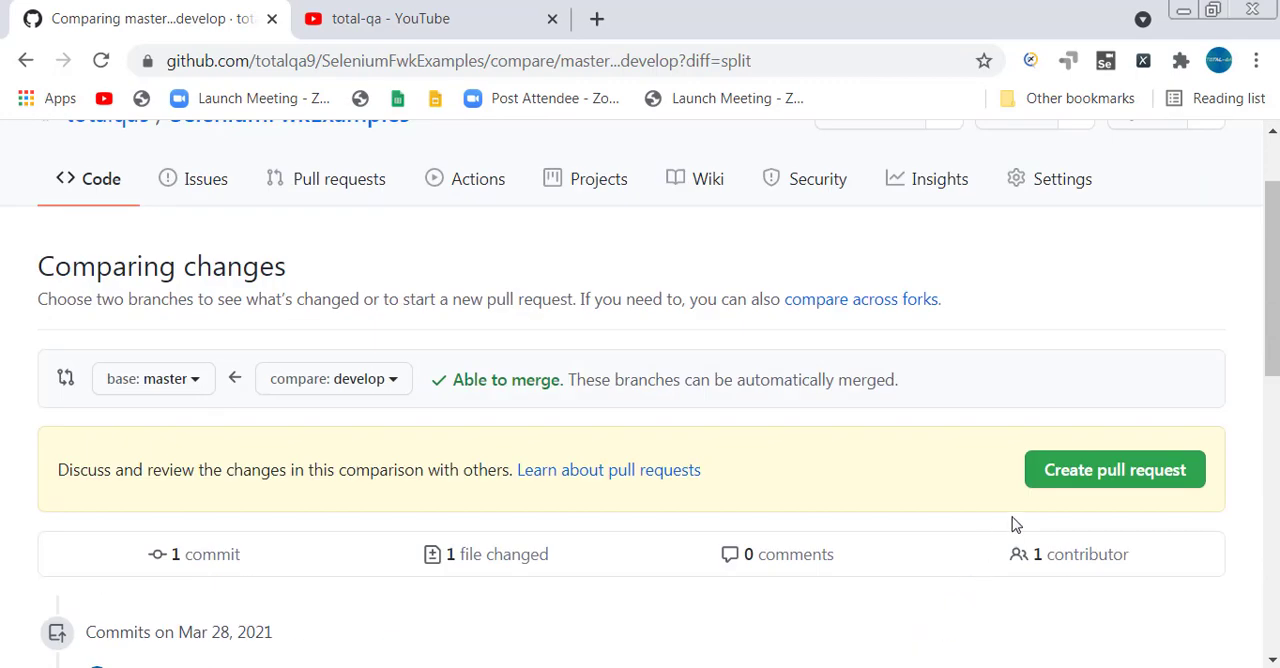
{"action": "left_click", "coordinate": [1078, 479]}
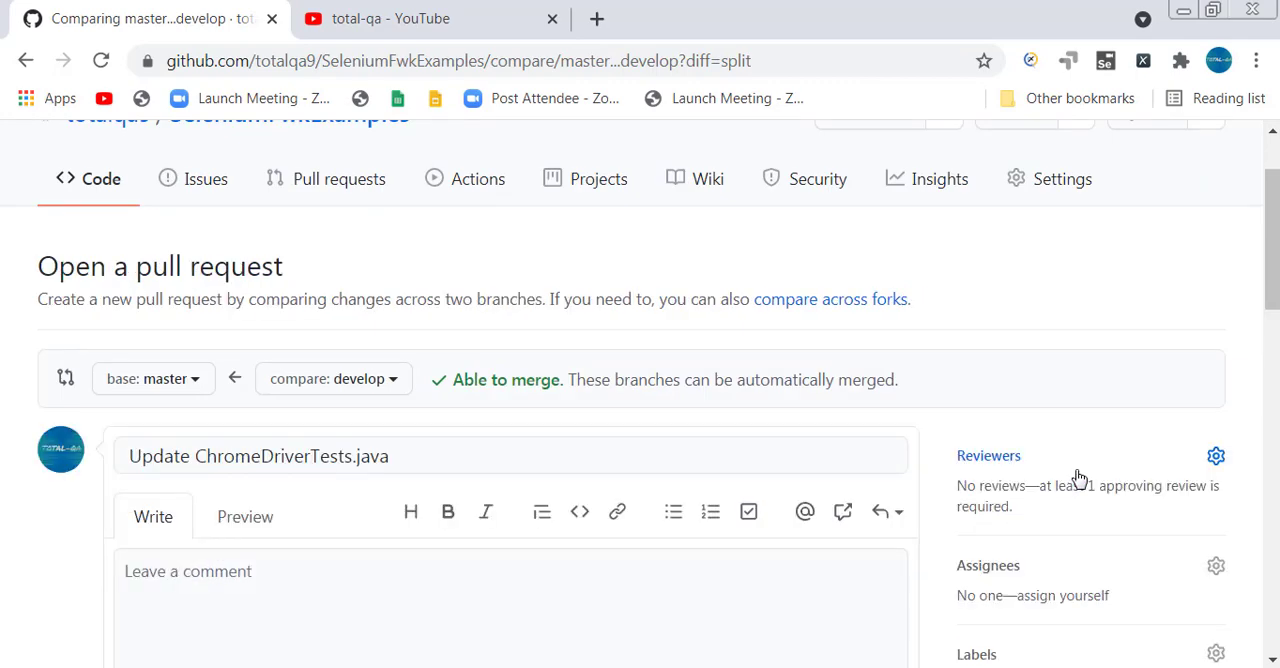
{"action": "scroll", "coordinate": [1094, 377], "scroll_direction": "down", "scroll_amount": 1}
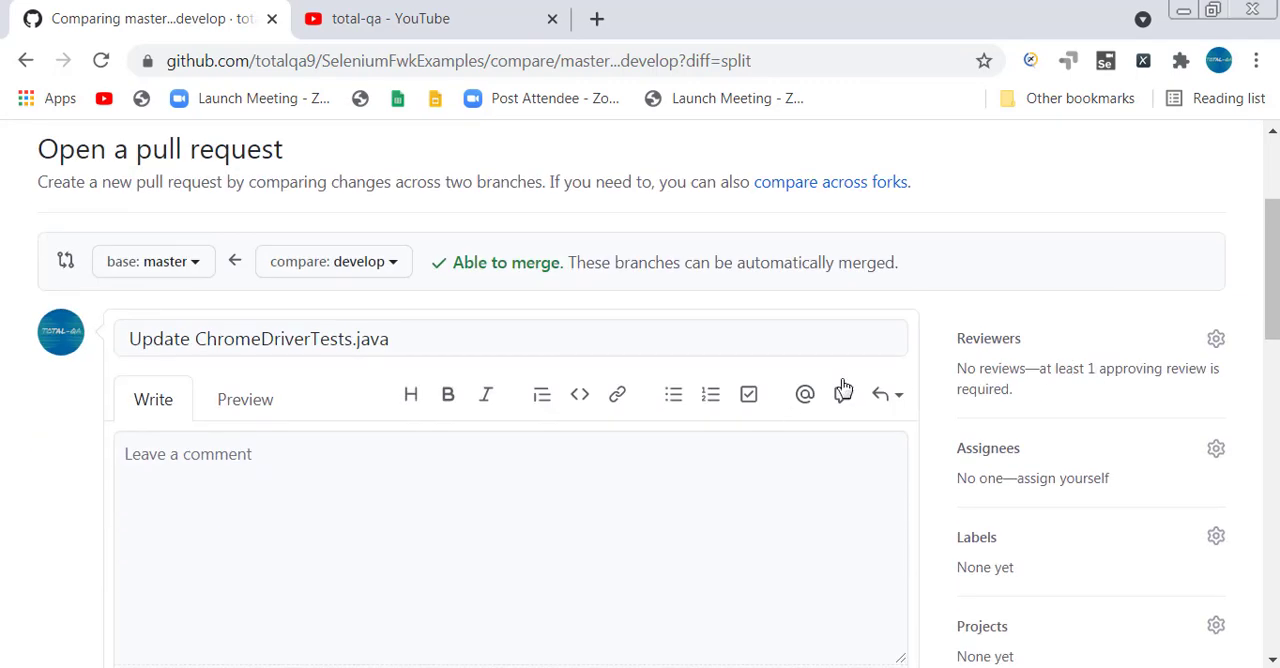
Search the new pull request's reviewer candidates for "total" and close the search without requesting anyone.
{"action": "left_click", "coordinate": [1217, 340]}
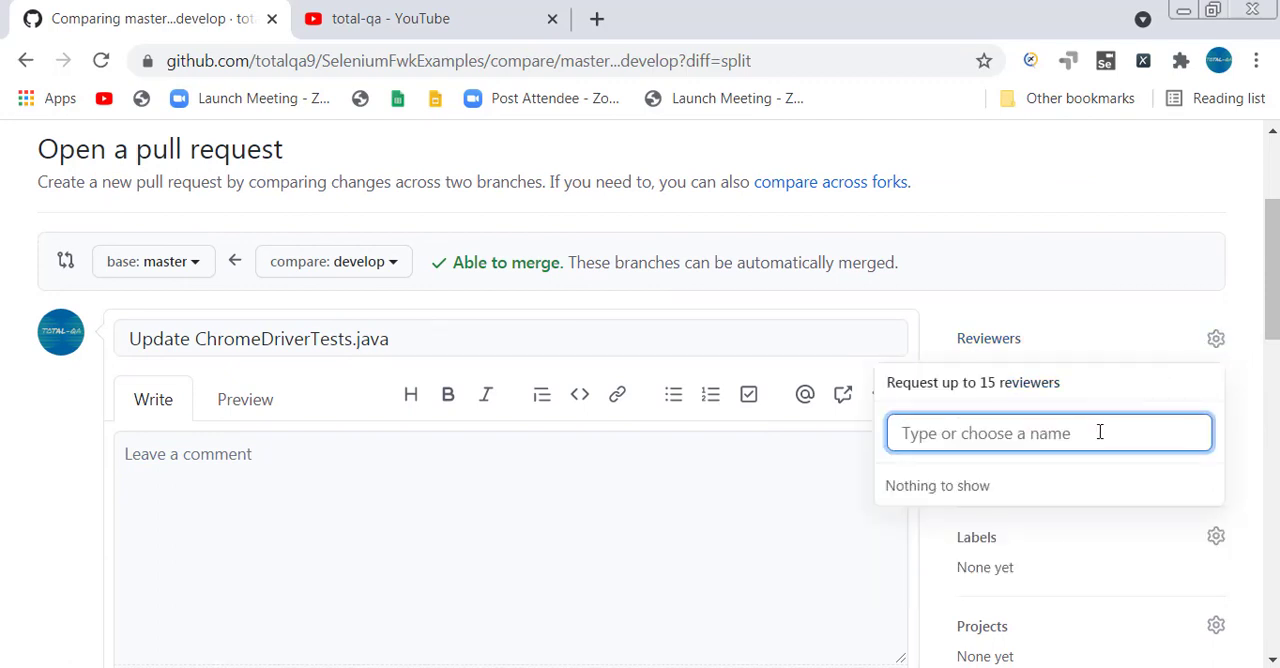
{"action": "type", "text": "to"}
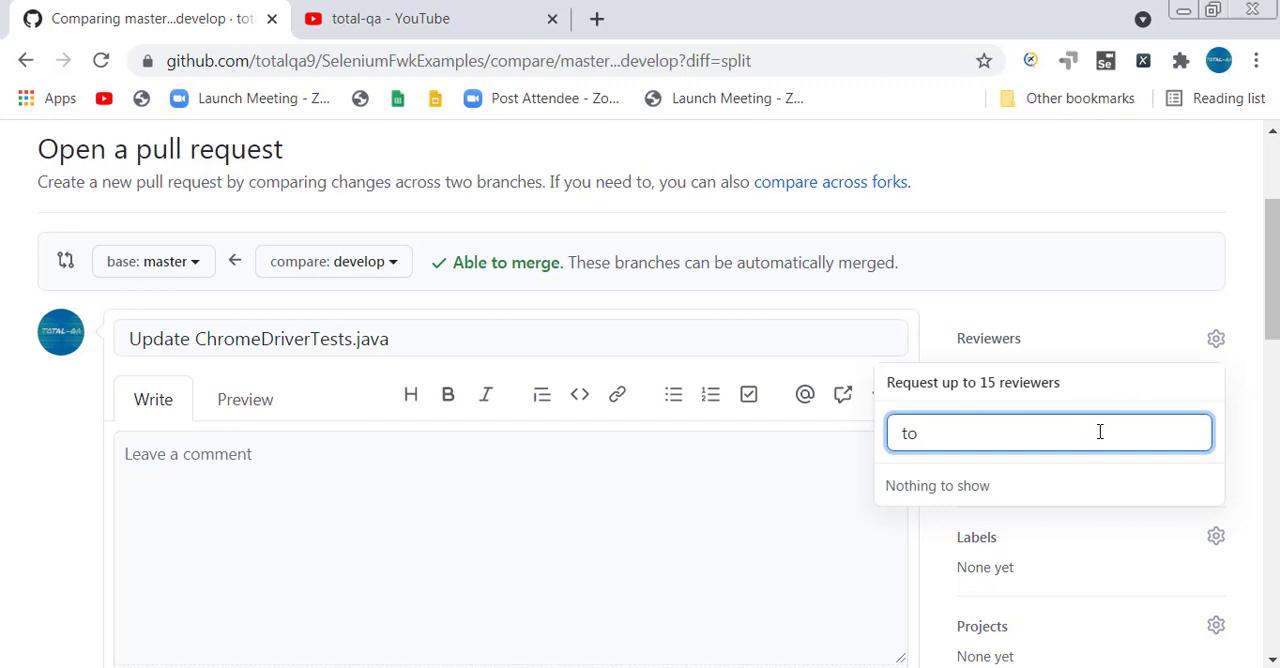
{"action": "type", "text": "talqa"}
{"action": "left_click", "coordinate": [1004, 228]}
Create the pull request with its default title, Update ChromeDriverTests.java, and no description.
{"action": "scroll", "coordinate": [271, 563], "scroll_direction": "down", "scroll_amount": 5}
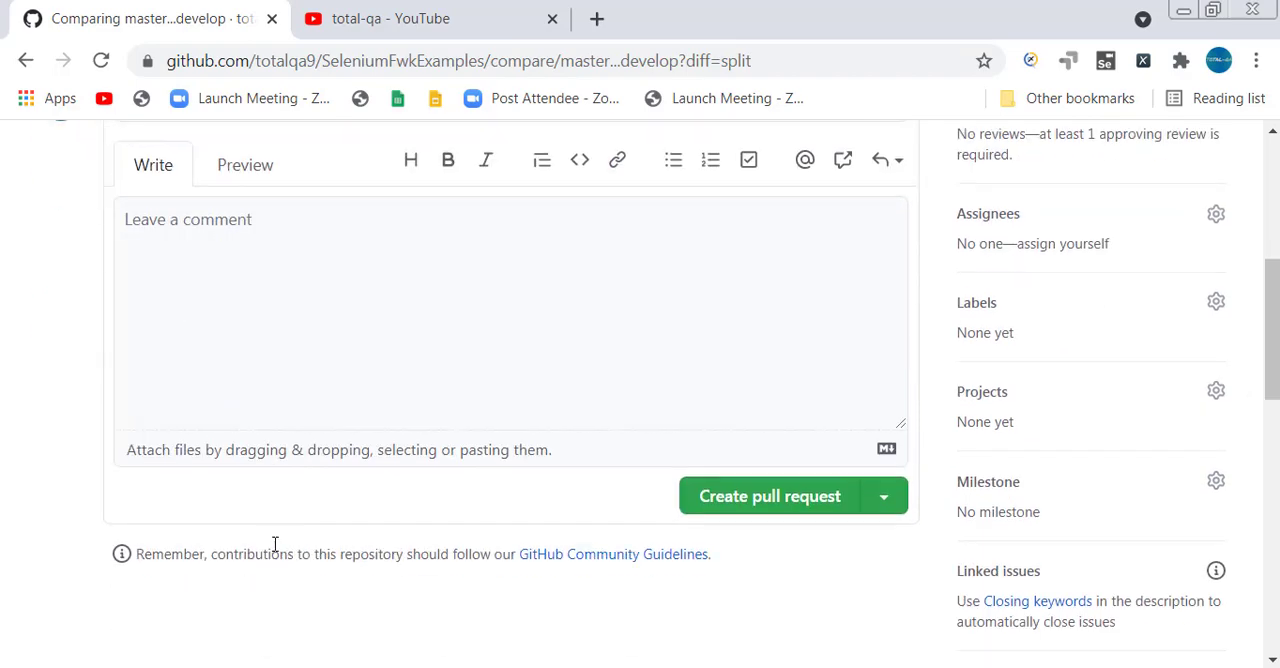
{"action": "left_click", "coordinate": [768, 268]}
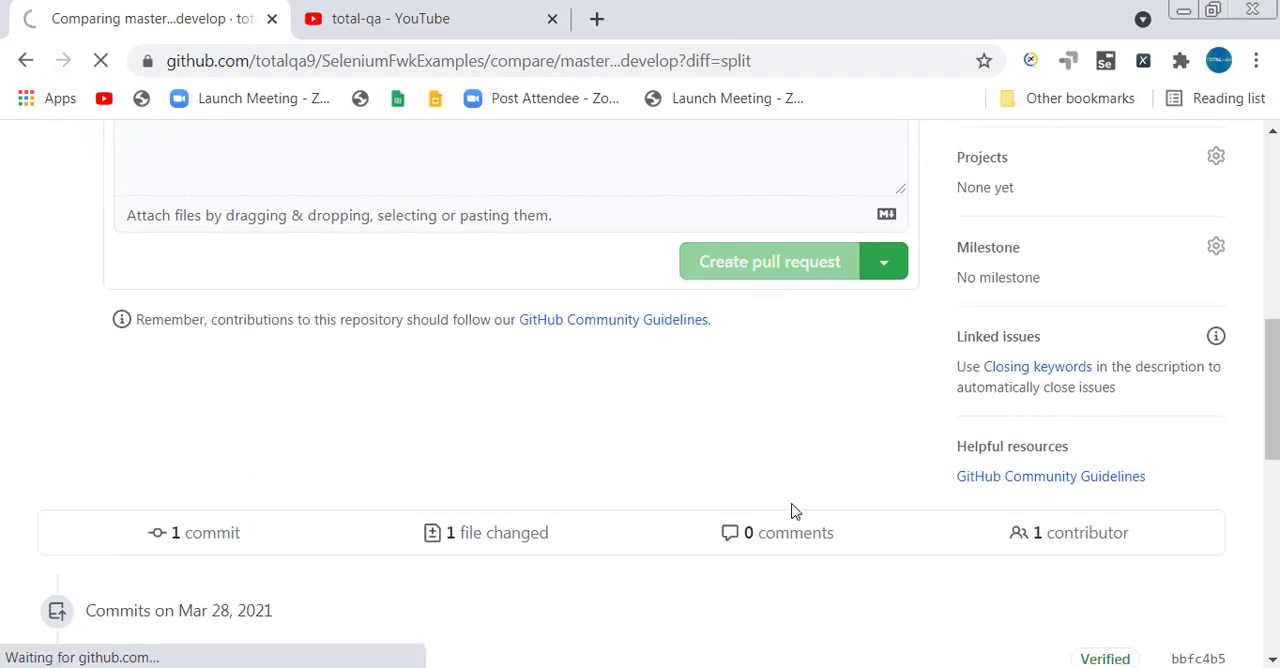
{"action": "scroll", "coordinate": [794, 512], "scroll_direction": "down", "scroll_amount": 2}
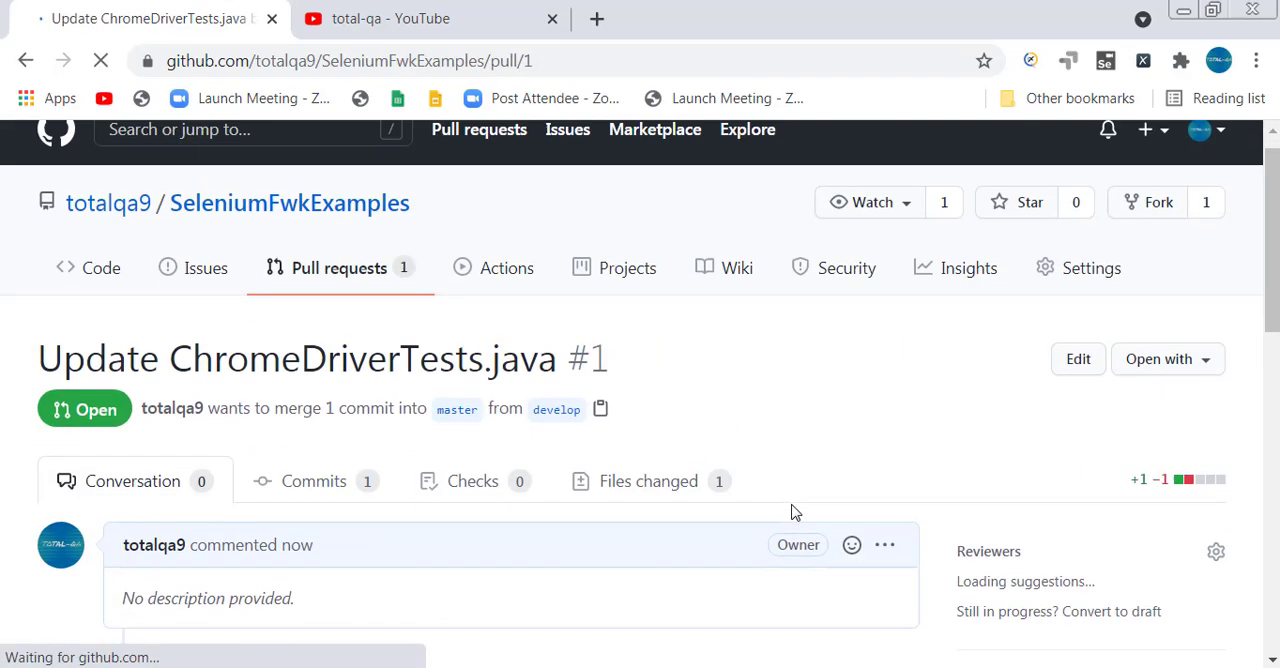
Examine the created pull request's conversation, description options and merge status, focusing on the review requirement.
{"action": "scroll", "coordinate": [790, 512], "scroll_direction": "down", "scroll_amount": 3}
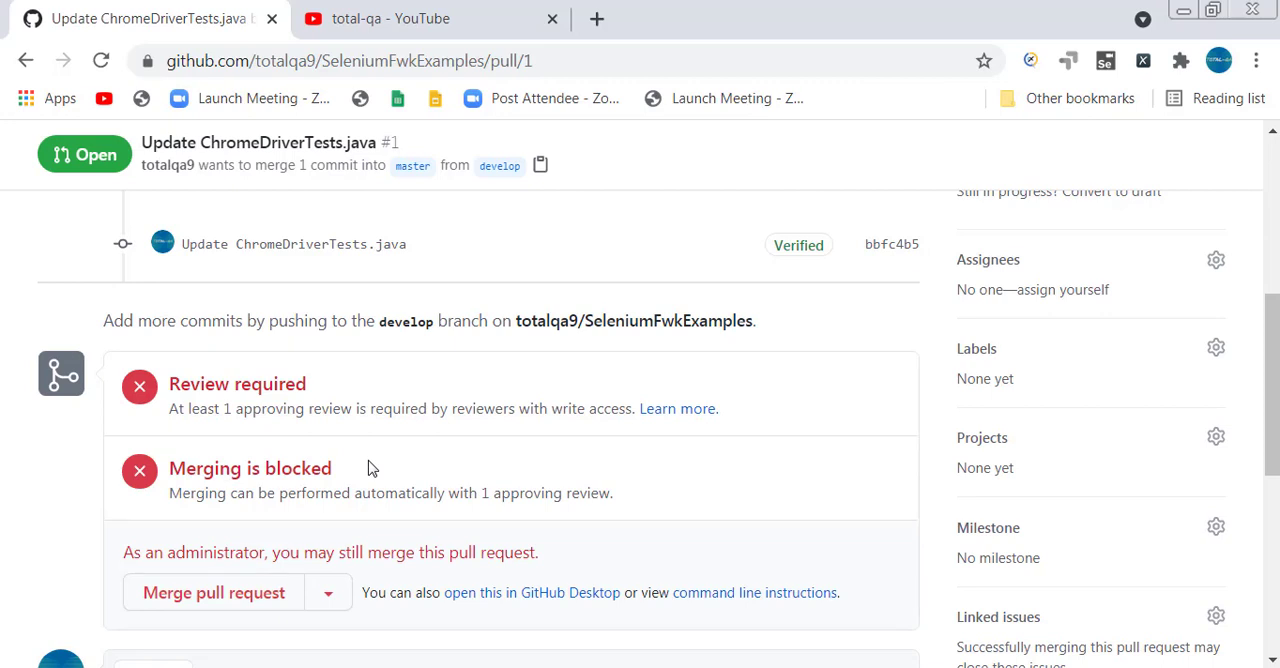
{"action": "scroll", "coordinate": [358, 396], "scroll_direction": "up", "scroll_amount": 1}
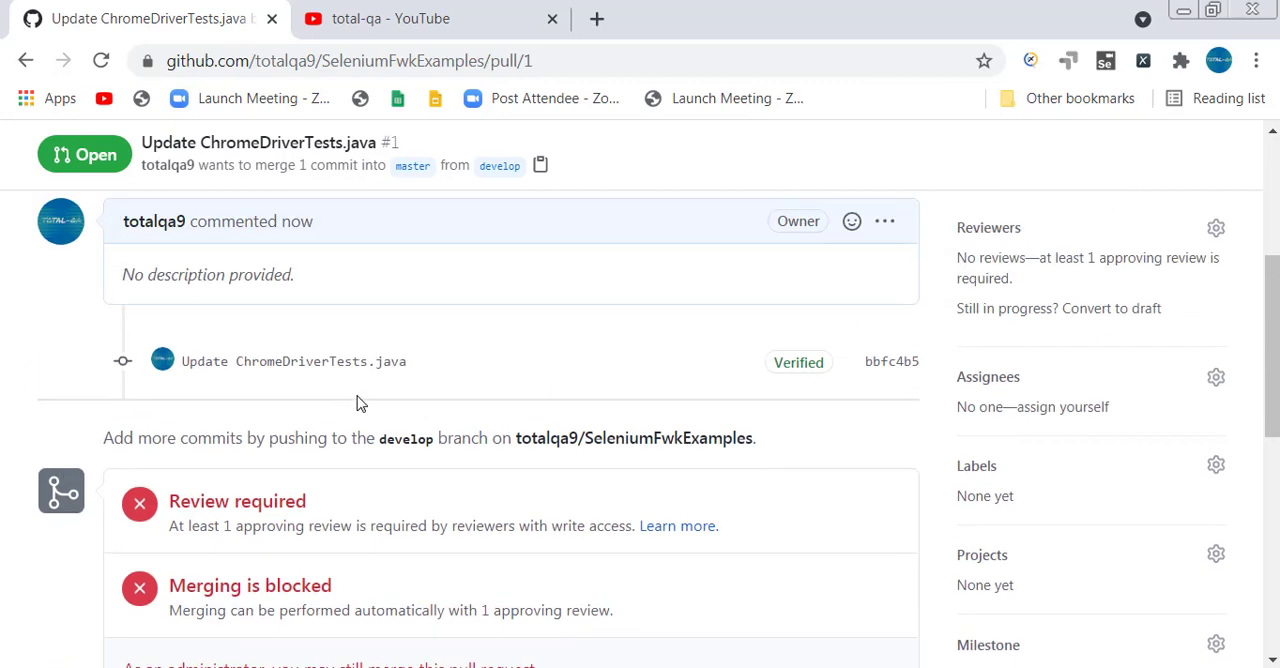
{"action": "left_click", "coordinate": [886, 226]}
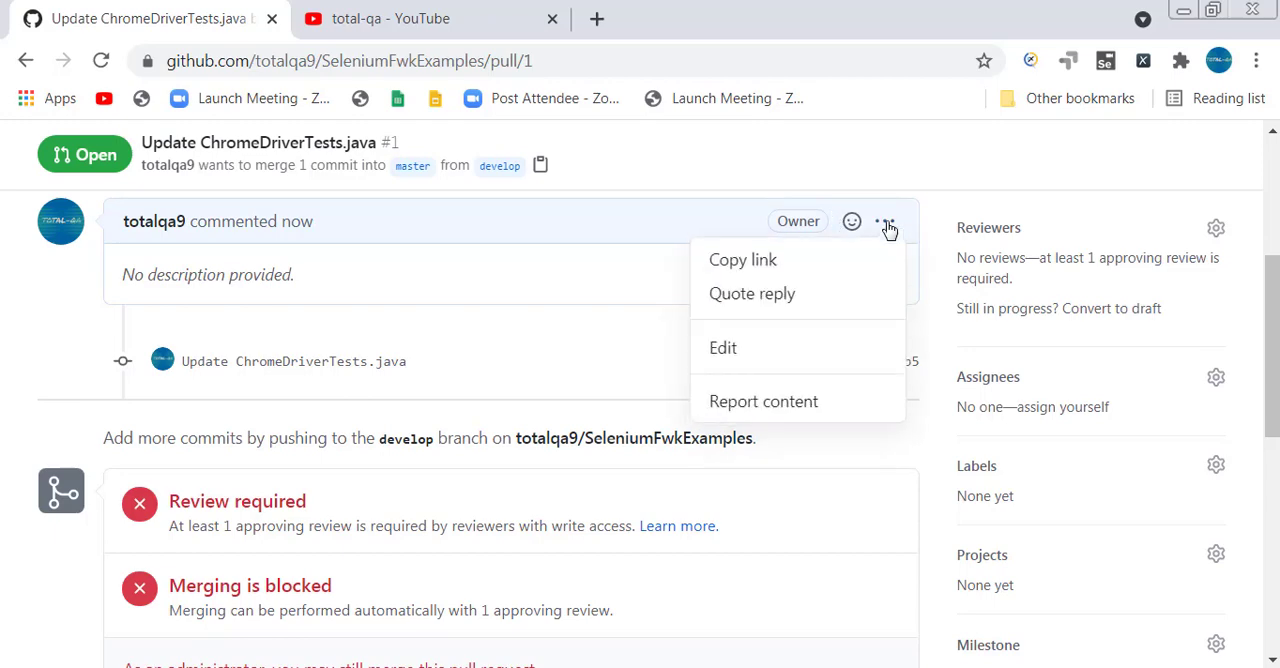
{"action": "left_click", "coordinate": [12, 366]}
{"action": "scroll", "coordinate": [14, 366], "scroll_direction": "down", "scroll_amount": 3}
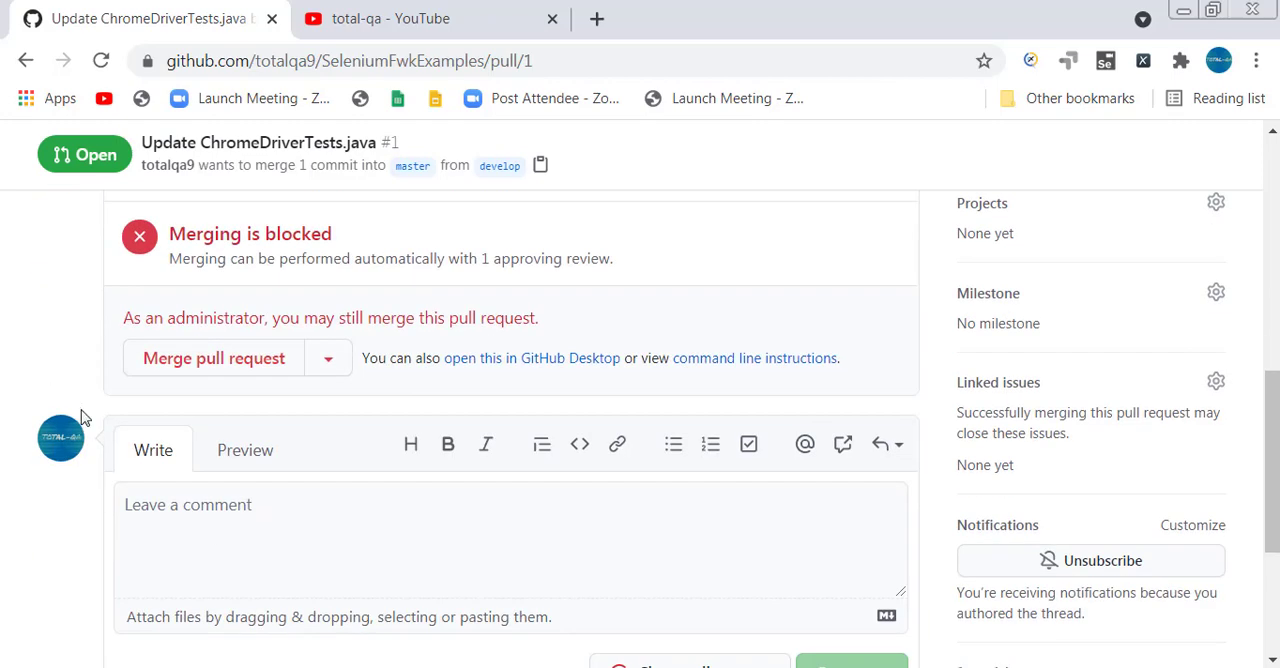
{"action": "scroll", "coordinate": [83, 418], "scroll_direction": "up", "scroll_amount": 8}
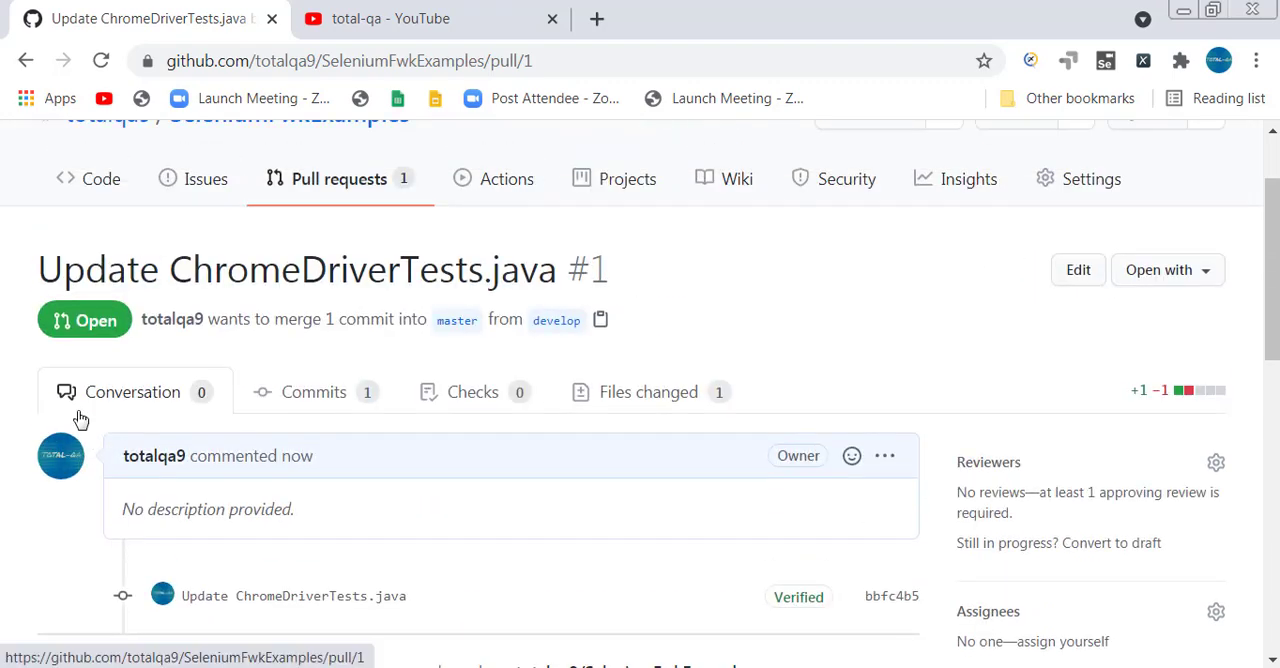
{"action": "scroll", "coordinate": [877, 500], "scroll_direction": "down", "scroll_amount": 3}
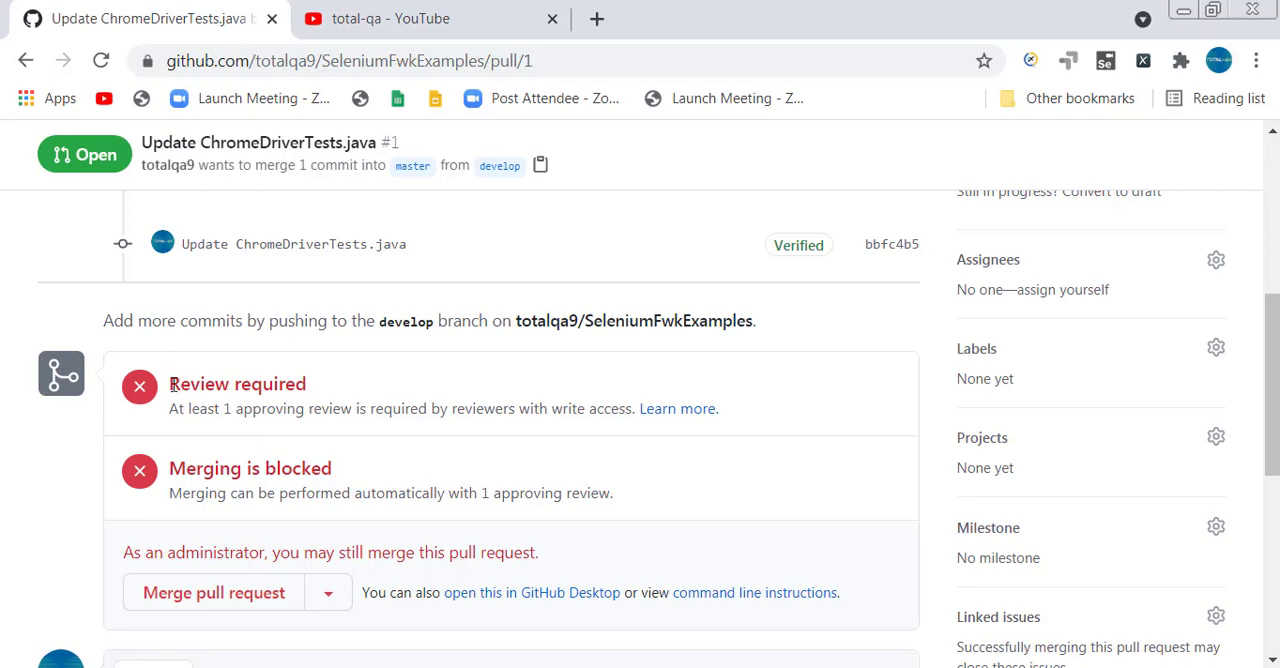
{"action": "left_click_drag", "start_coordinate": [173, 385], "coordinate": [343, 392]}
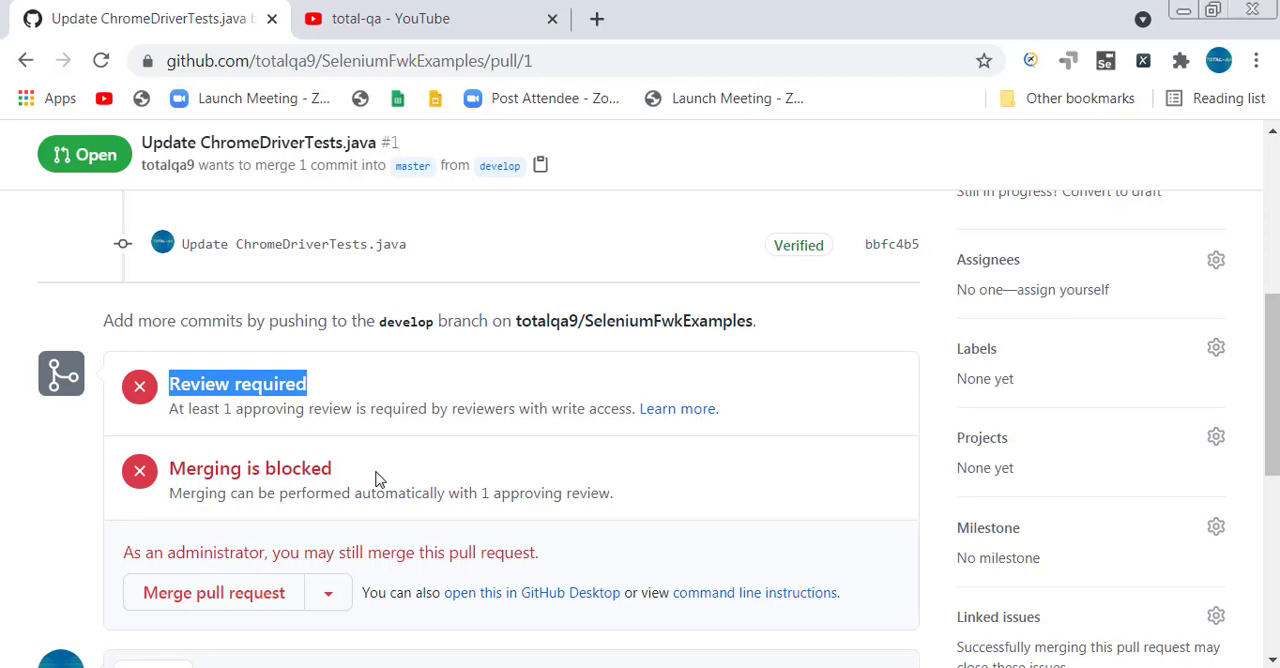
Check which reviewers can be requested for the open pull request, and leave the reviewer list unchanged.
{"action": "scroll", "coordinate": [622, 545], "scroll_direction": "up", "scroll_amount": 1}
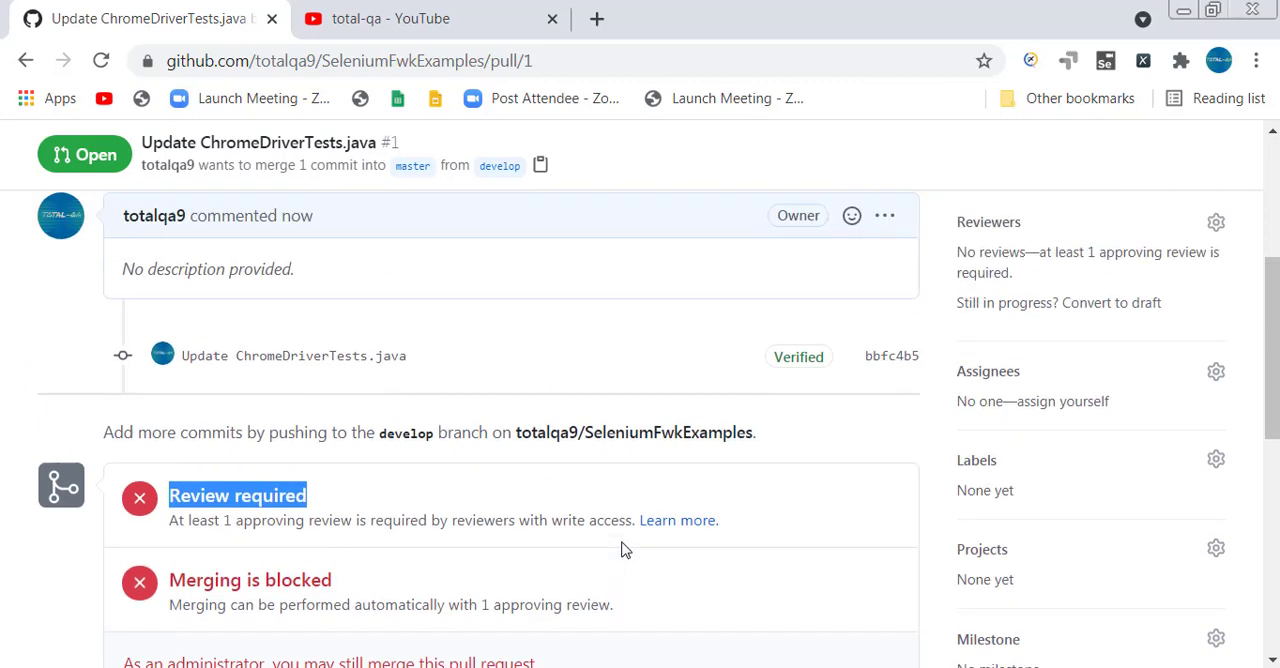
{"action": "left_click", "coordinate": [1215, 229]}
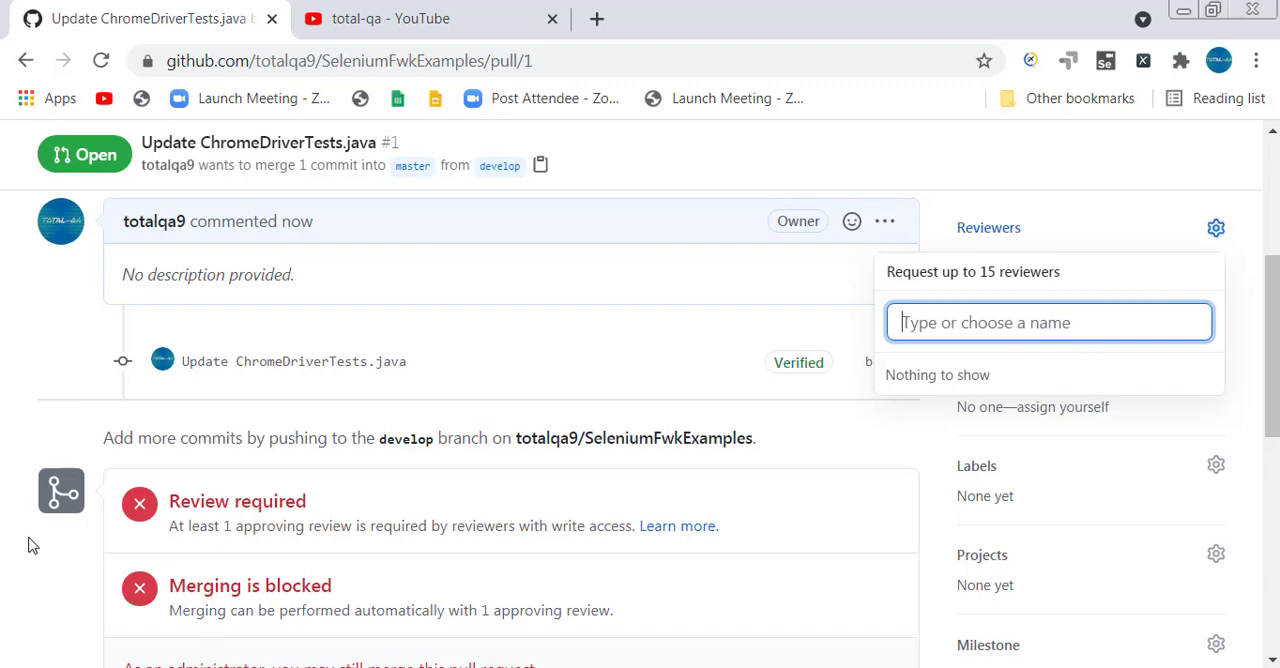
{"action": "left_click", "coordinate": [3, 588]}
View the repository's list of open pull requests and open Update ChromeDriverTests.java from it.
{"action": "scroll", "coordinate": [3, 588], "scroll_direction": "down", "scroll_amount": 4}
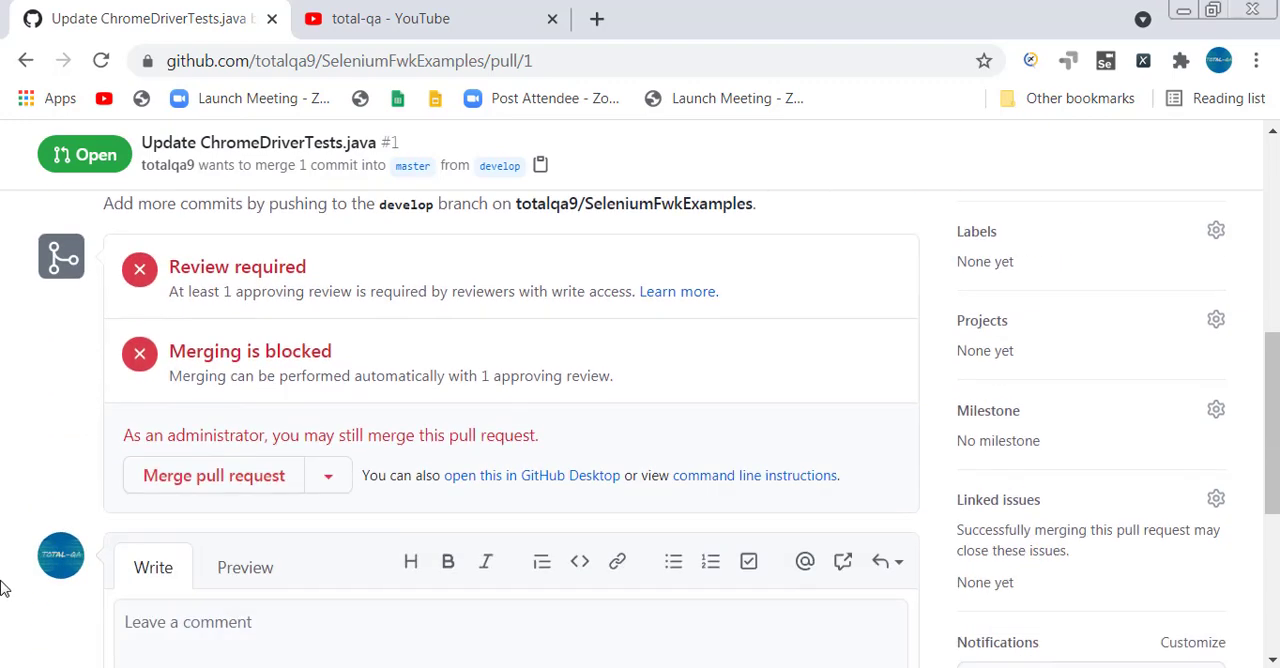
{"action": "scroll", "coordinate": [3, 588], "scroll_direction": "down", "scroll_amount": 3}
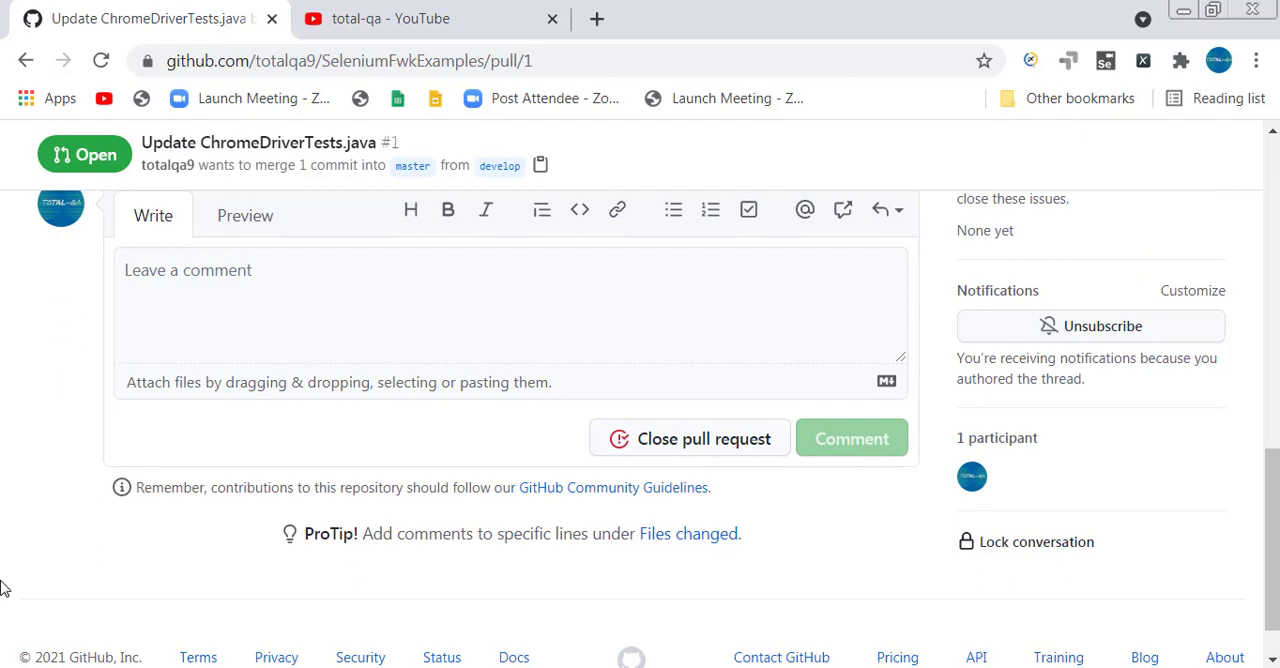
{"action": "scroll", "coordinate": [3, 588], "scroll_direction": "up", "scroll_amount": 5}
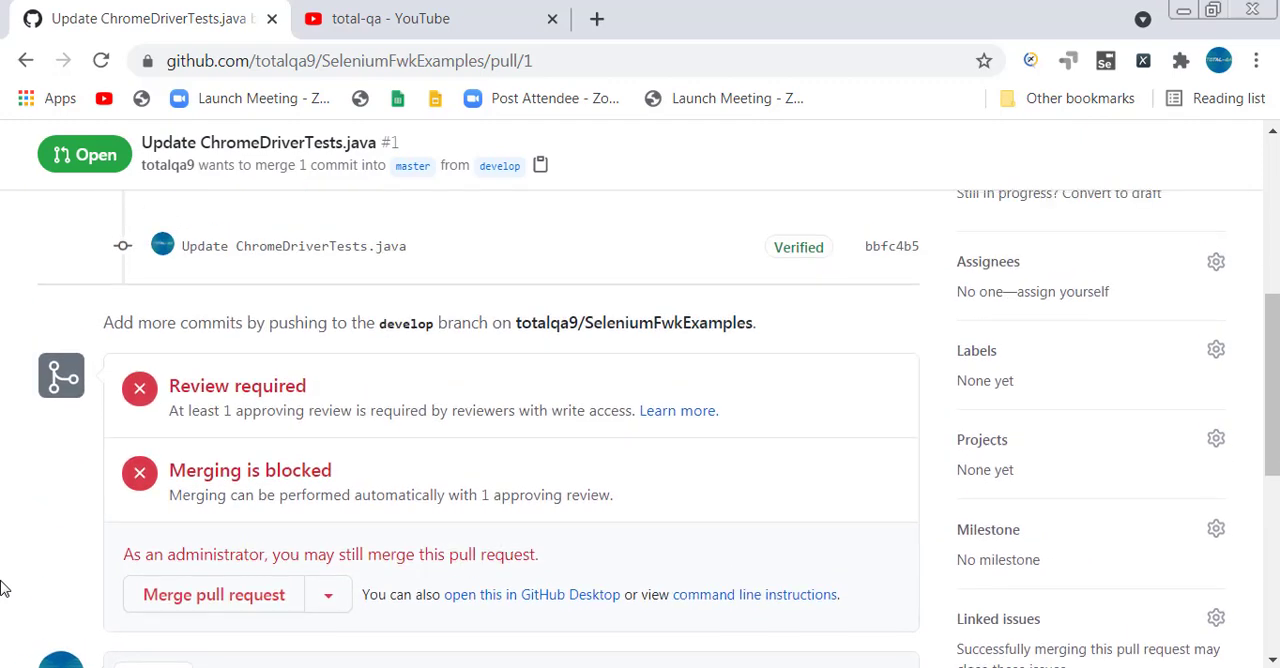
{"action": "scroll", "coordinate": [3, 588], "scroll_direction": "up", "scroll_amount": 1}
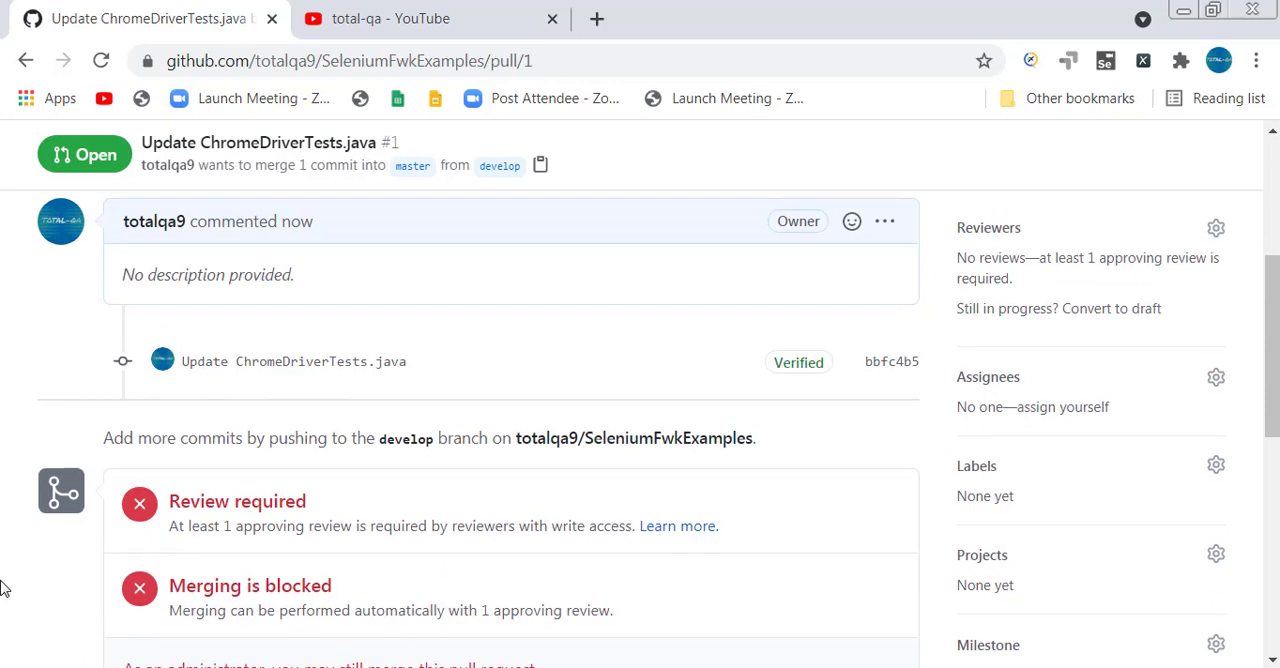
{"action": "scroll", "coordinate": [3, 588], "scroll_direction": "up", "scroll_amount": 1}
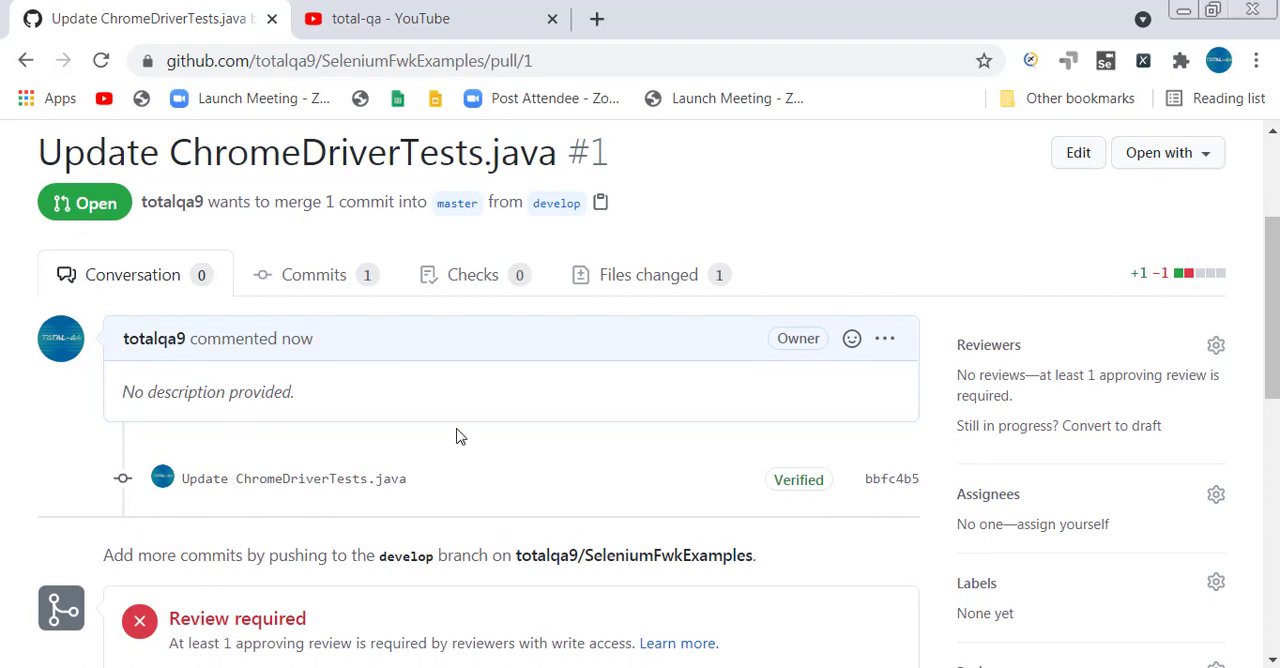
{"action": "scroll", "coordinate": [543, 491], "scroll_direction": "up", "scroll_amount": 2}
{"action": "left_click", "coordinate": [377, 307]}
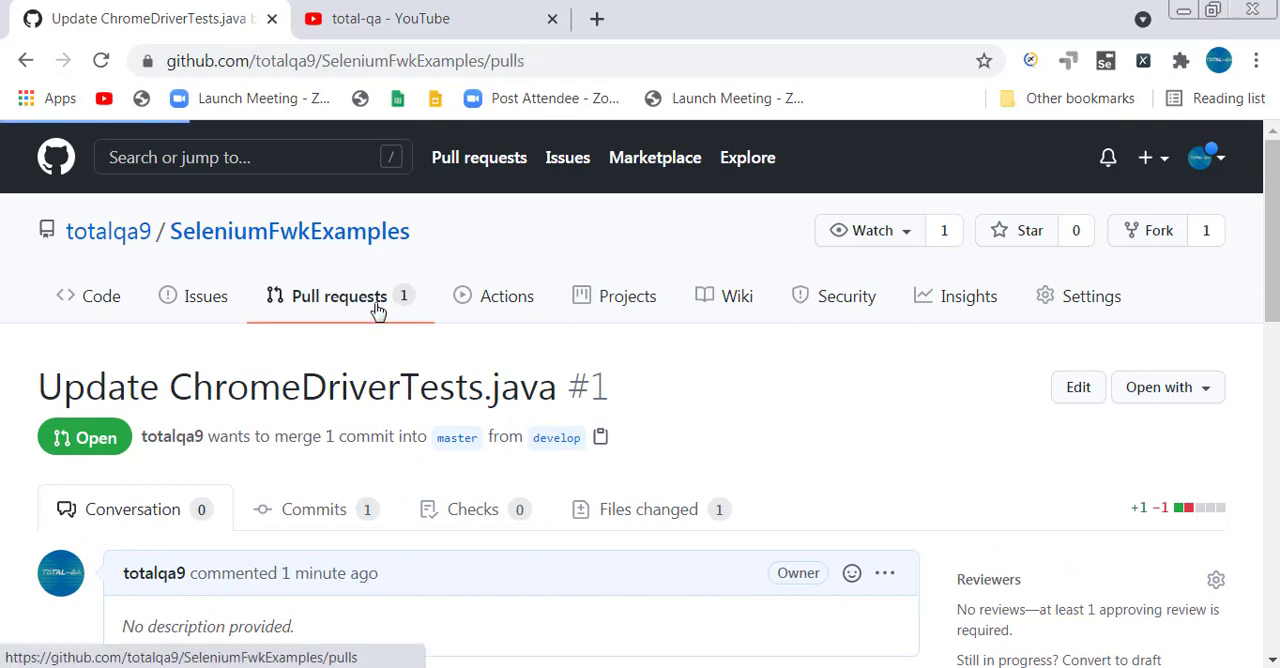
{"action": "scroll", "coordinate": [515, 475], "scroll_direction": "down", "scroll_amount": 2}
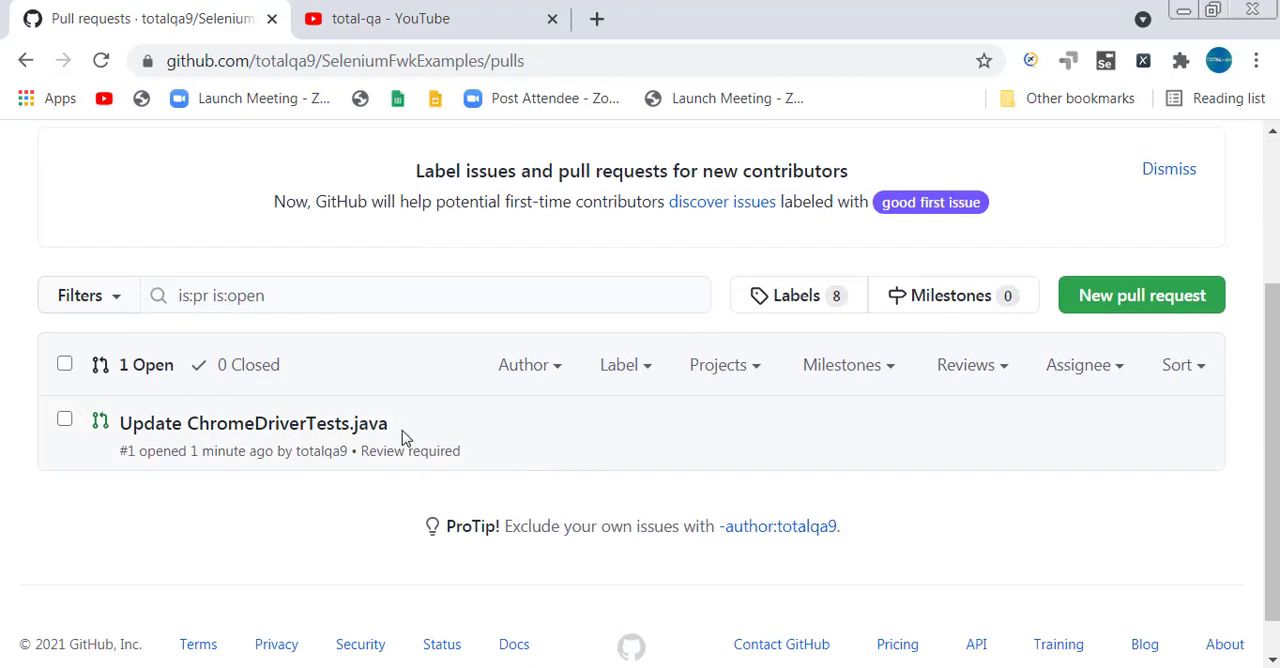
{"action": "mouse_move", "coordinate": [230, 445]}
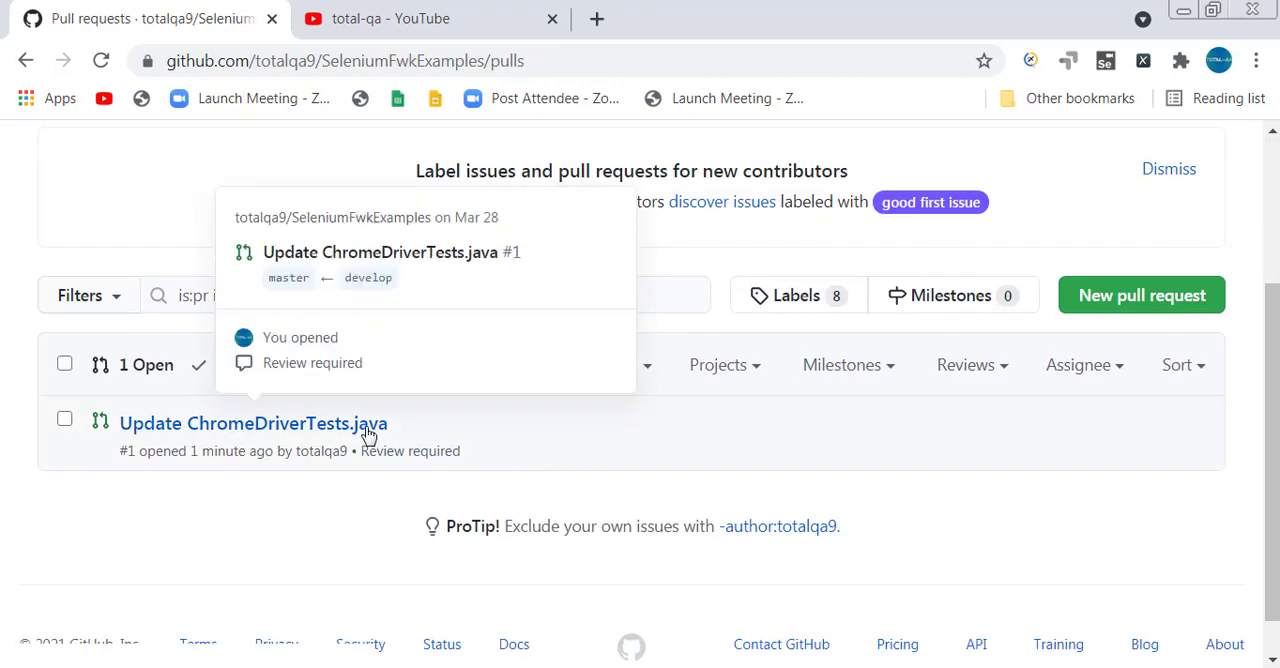
{"action": "left_click", "coordinate": [257, 428]}
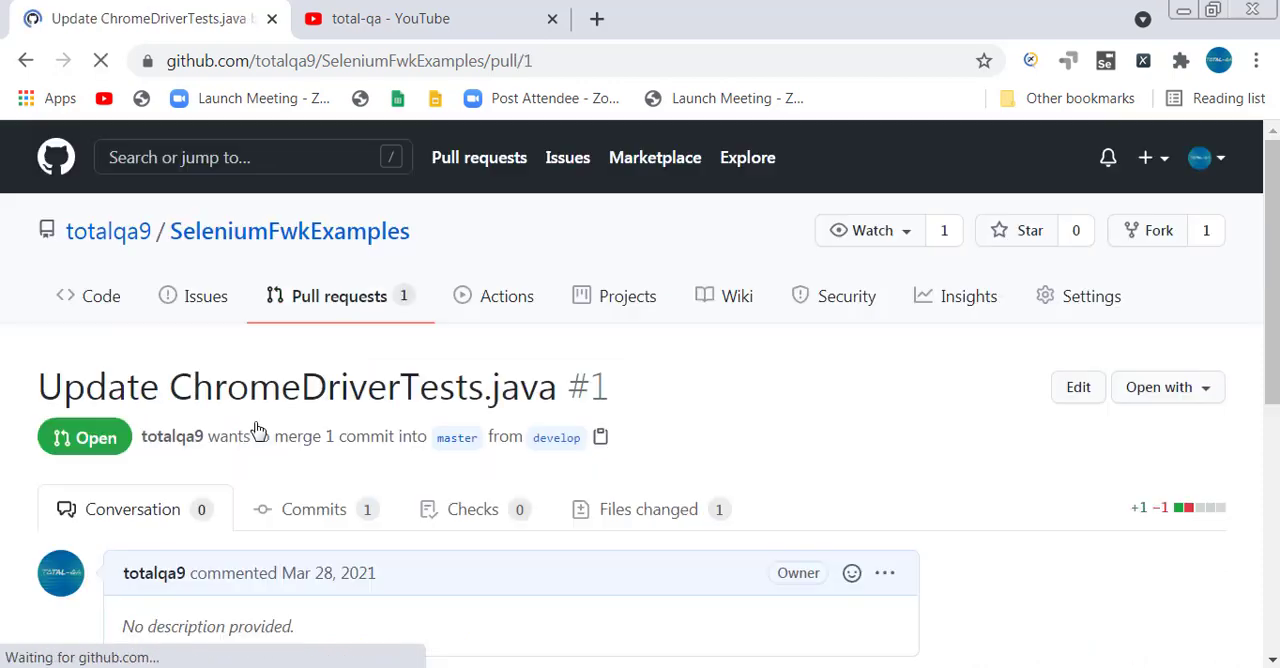
Open the Update ChromeDriverTests.java commit from the pull request's conversation and view its changes.
{"action": "scroll", "coordinate": [257, 430], "scroll_direction": "down", "scroll_amount": 5}
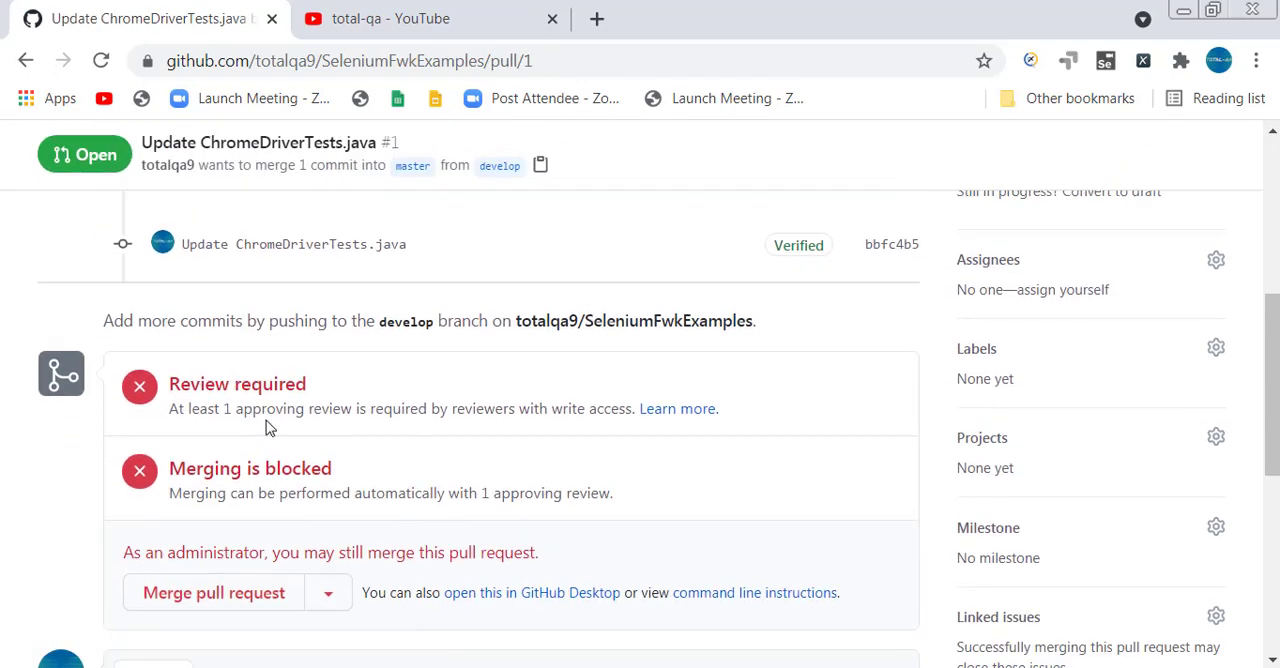
{"action": "scroll", "coordinate": [380, 417], "scroll_direction": "down", "scroll_amount": 2}
{"action": "scroll", "coordinate": [380, 417], "scroll_direction": "up", "scroll_amount": 4}
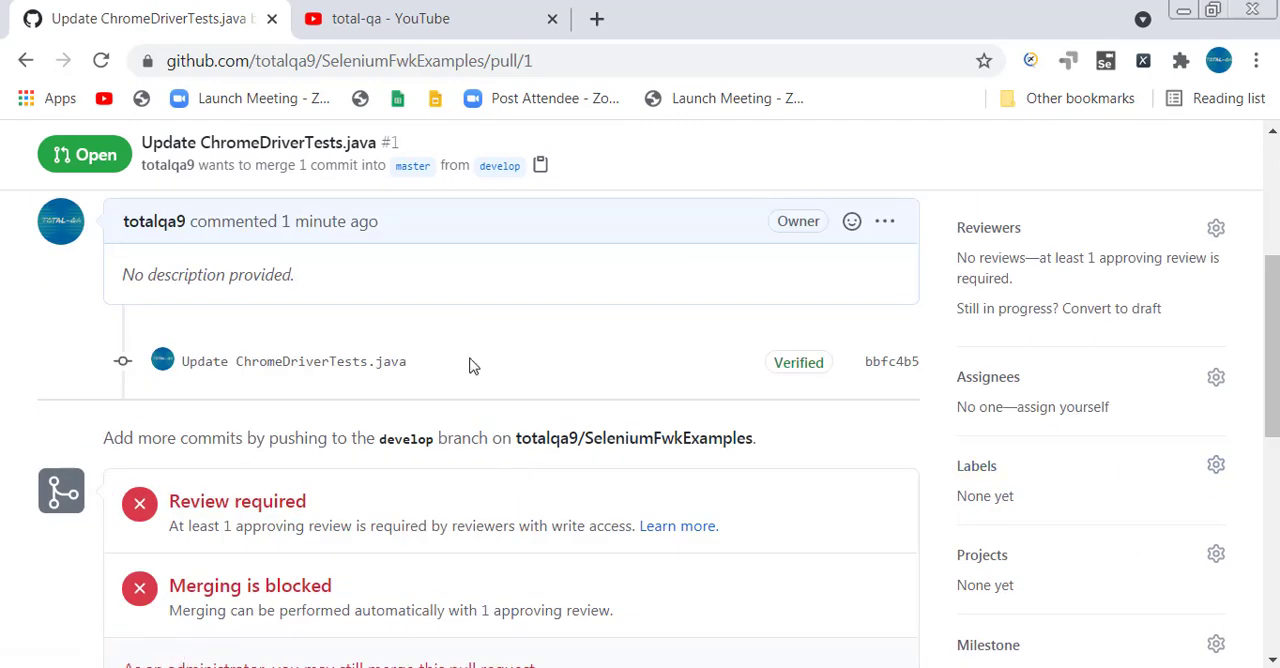
{"action": "left_click", "coordinate": [226, 367]}
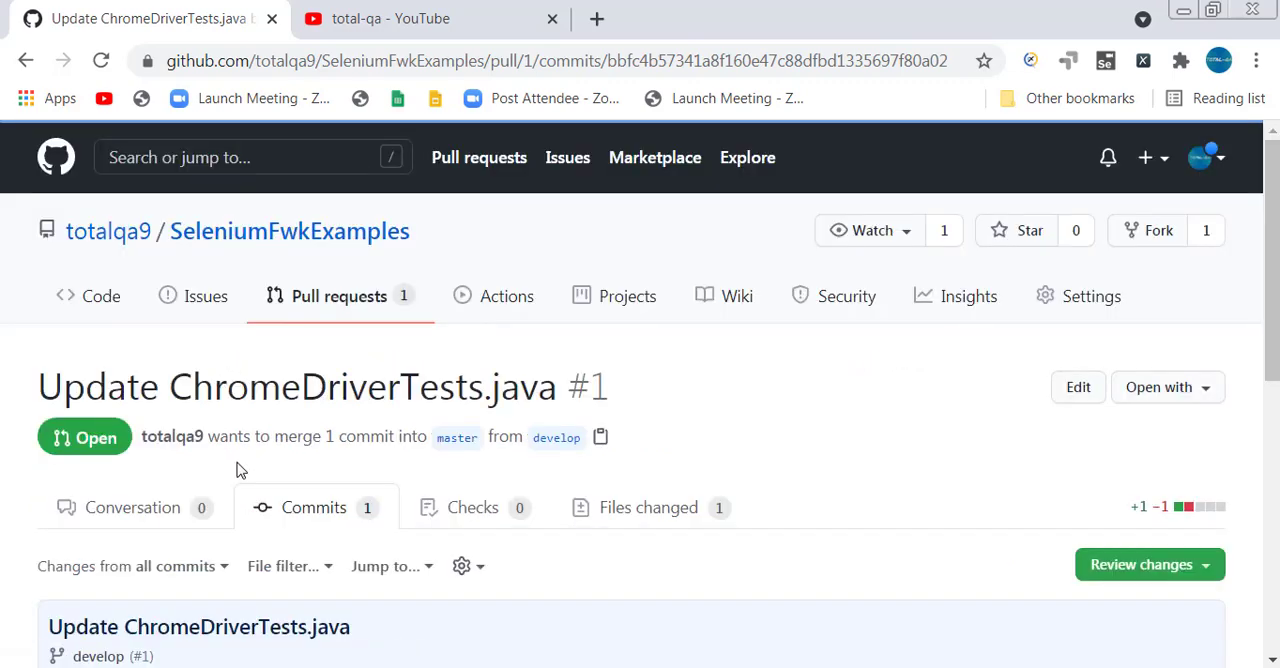
{"action": "scroll", "coordinate": [237, 465], "scroll_direction": "down", "scroll_amount": 4}
{"action": "scroll", "coordinate": [238, 462], "scroll_direction": "up", "scroll_amount": 2}
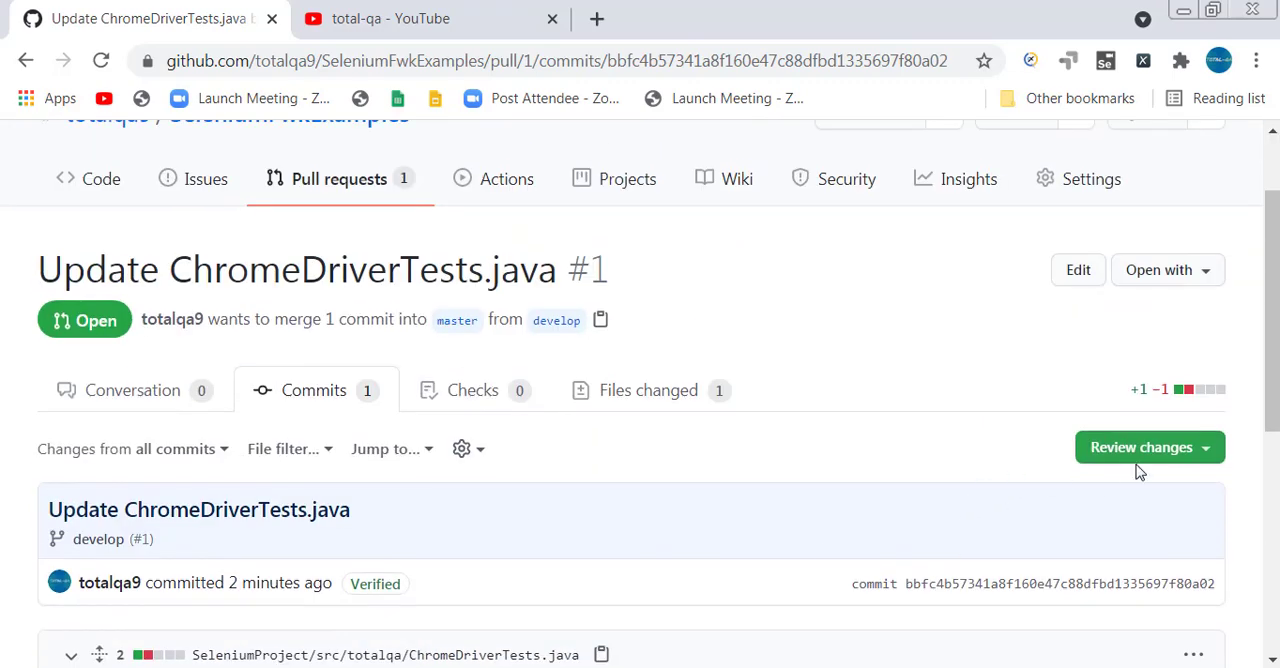
Try to approve the pull request in a review with the comment "Approved", and close the review form without submitting.
{"action": "left_click", "coordinate": [1152, 455]}
{"action": "scroll", "coordinate": [780, 392], "scroll_direction": "down", "scroll_amount": 2}
{"action": "left_click", "coordinate": [651, 395]}
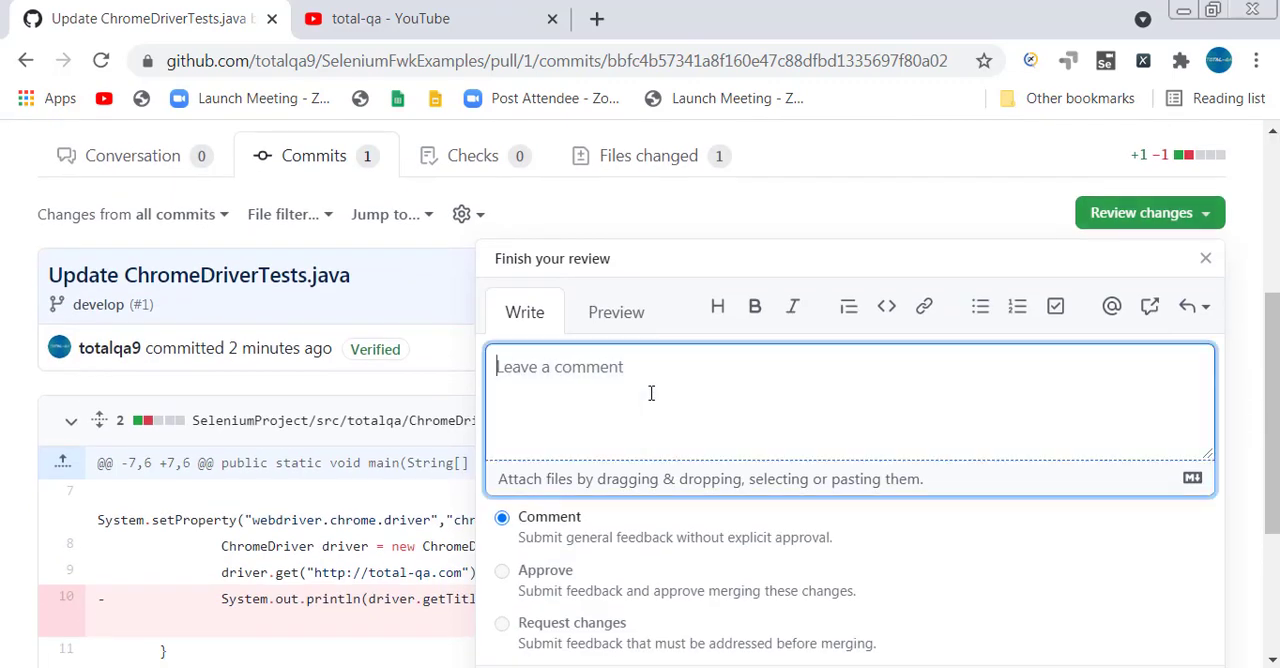
{"action": "type", "text": "Approved"}
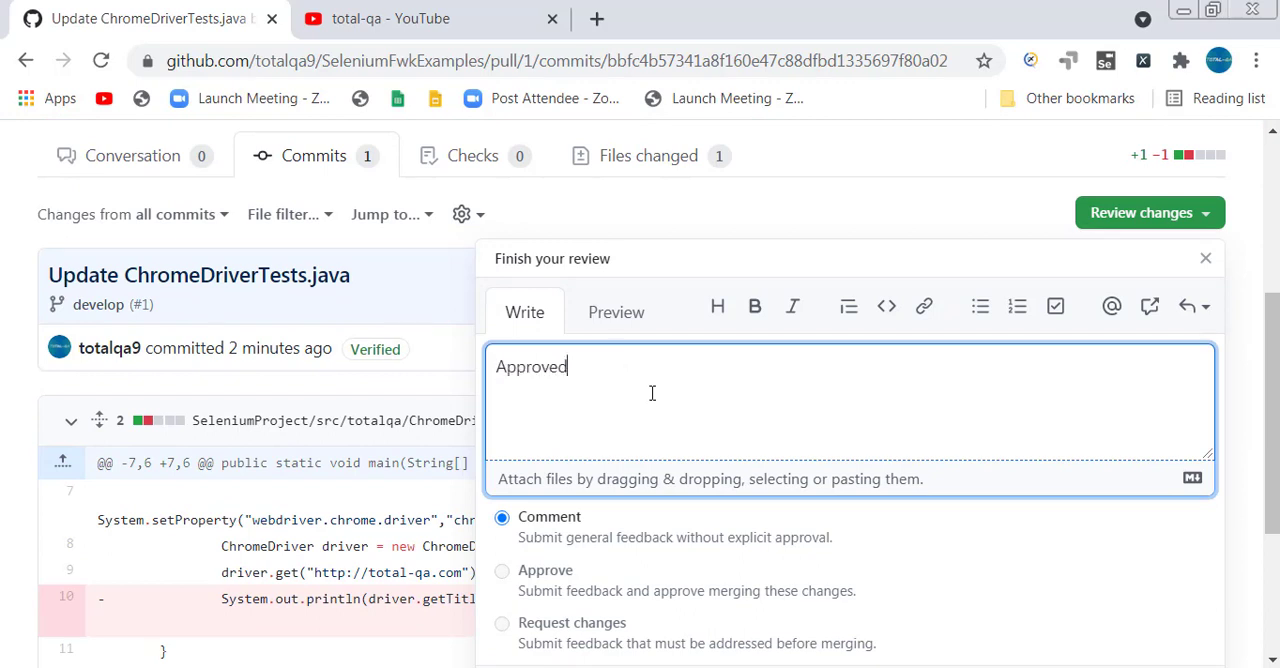
{"action": "scroll", "coordinate": [572, 465], "scroll_direction": "down", "scroll_amount": 1}
{"action": "left_click", "coordinate": [505, 516]}
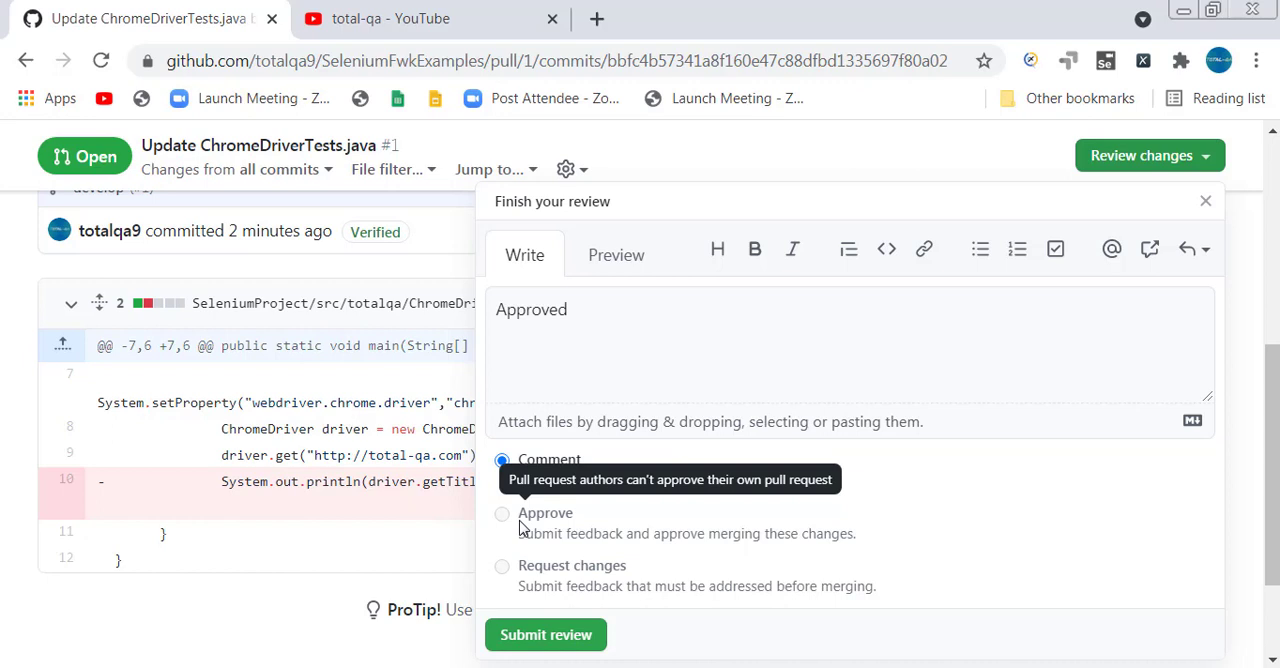
{"action": "left_click", "coordinate": [226, 645]}
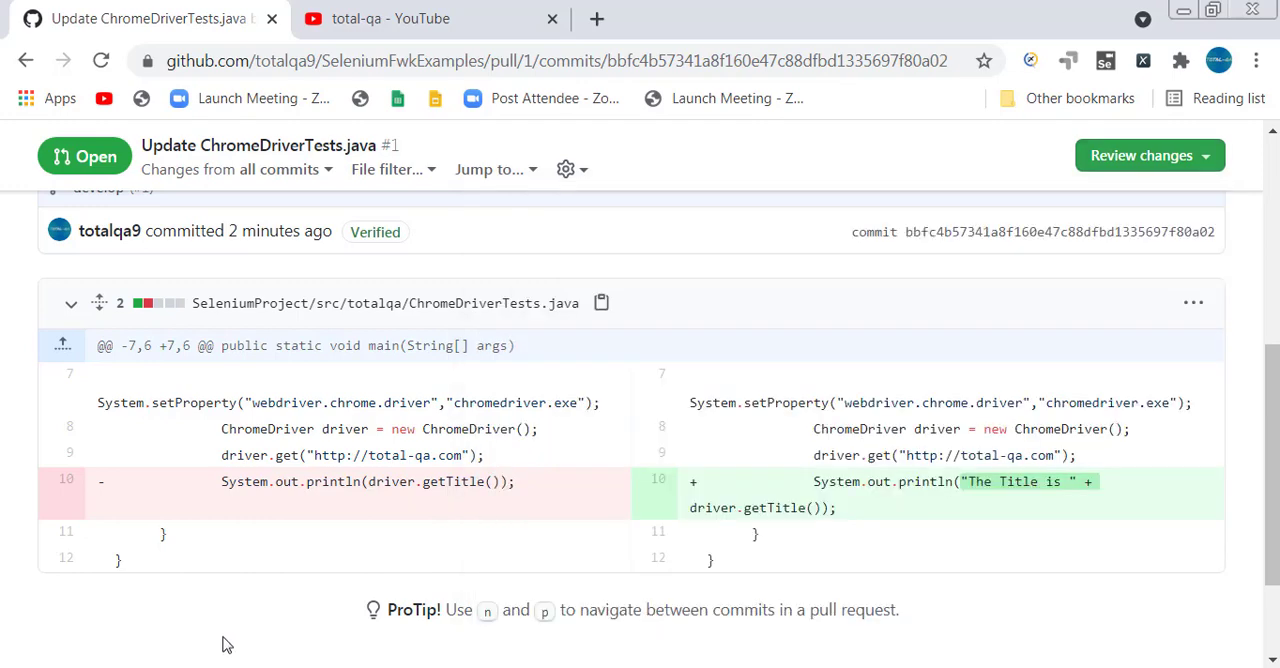
{"action": "scroll", "coordinate": [678, 275], "scroll_direction": "up", "scroll_amount": 2}
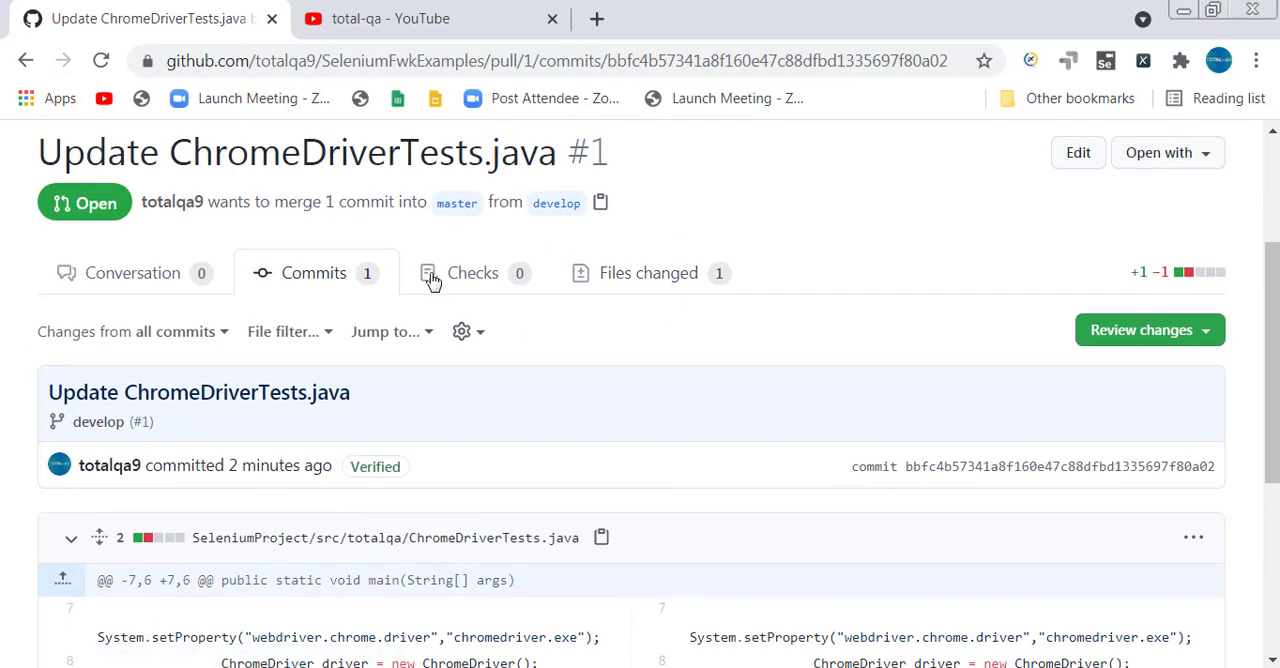
View the files changed in the Update ChromeDriverTests.java pull request.
{"action": "left_click", "coordinate": [428, 334]}
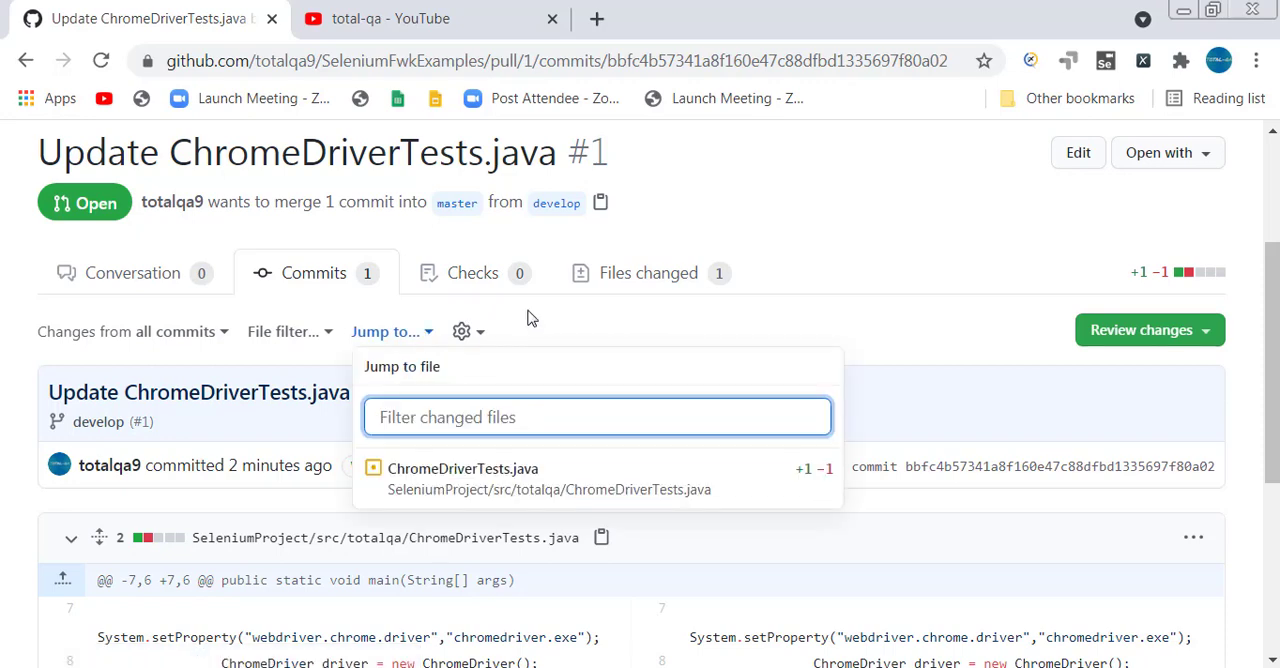
{"action": "left_click", "coordinate": [720, 288]}
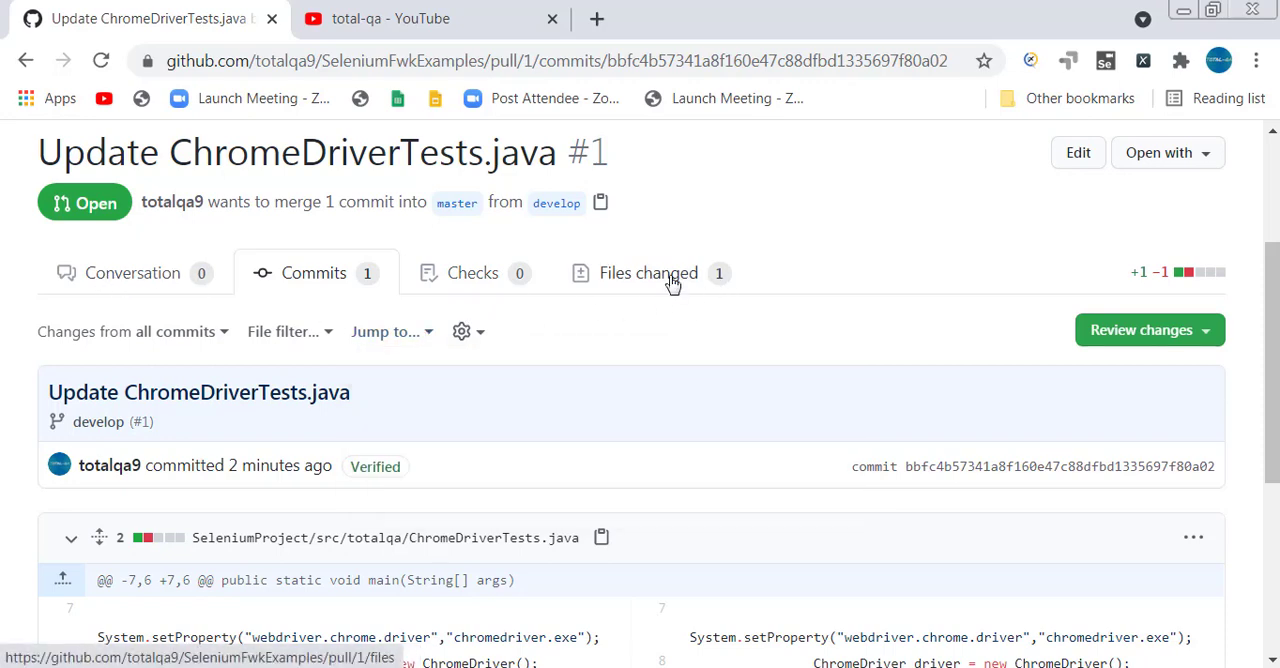
{"action": "left_click", "coordinate": [673, 278]}
{"action": "scroll", "coordinate": [631, 392], "scroll_direction": "down", "scroll_amount": 2}
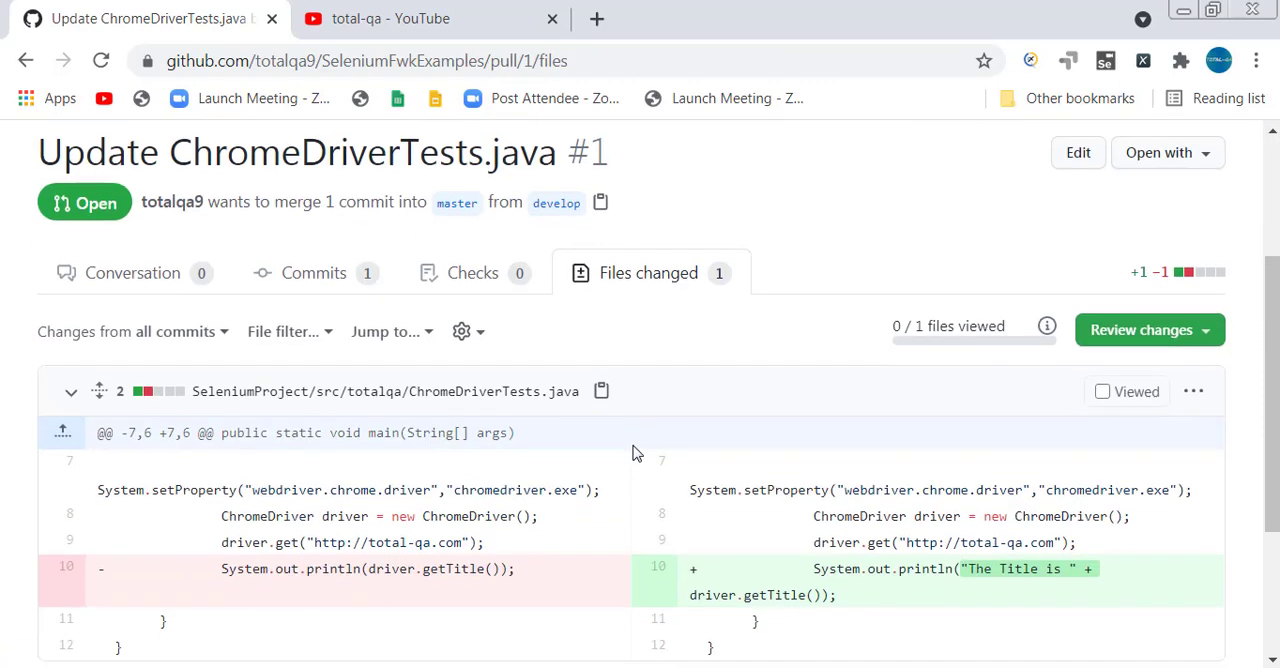
View the pull request's checks, return to its changed files, and look at the review form without submitting a review.
{"action": "left_click", "coordinate": [483, 278]}
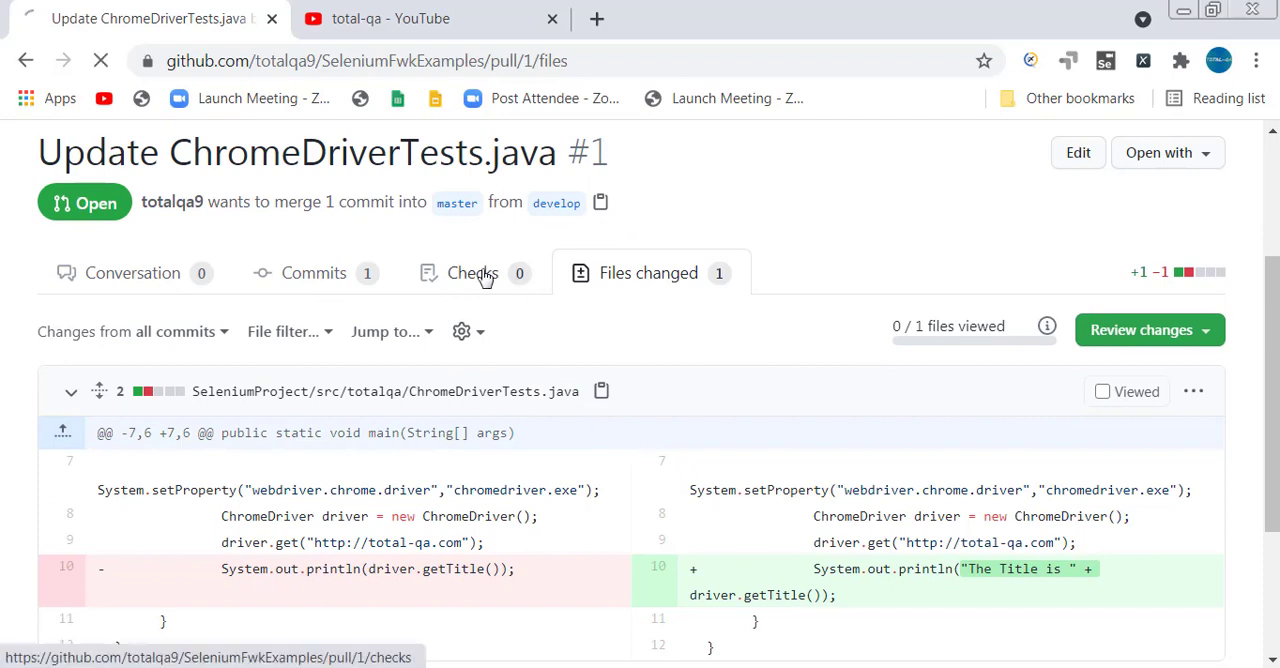
{"action": "scroll", "coordinate": [590, 480], "scroll_direction": "down", "scroll_amount": 3}
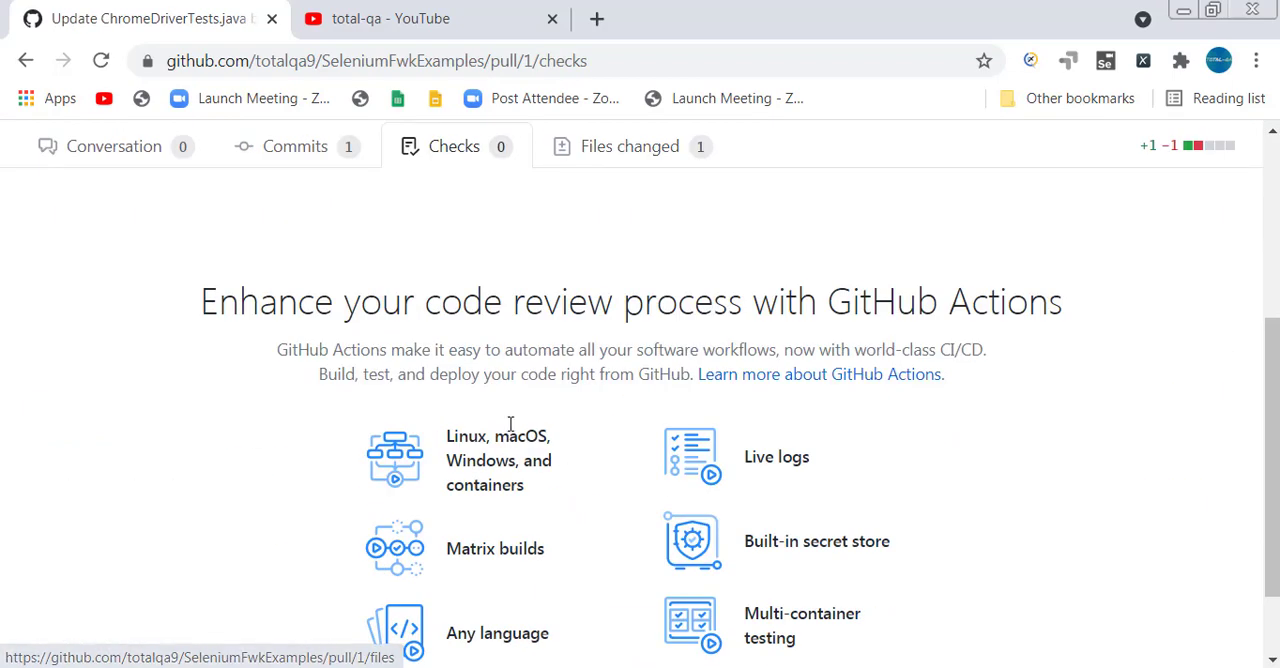
{"action": "scroll", "coordinate": [423, 337], "scroll_direction": "up", "scroll_amount": 3}
{"action": "left_click", "coordinate": [597, 389]}
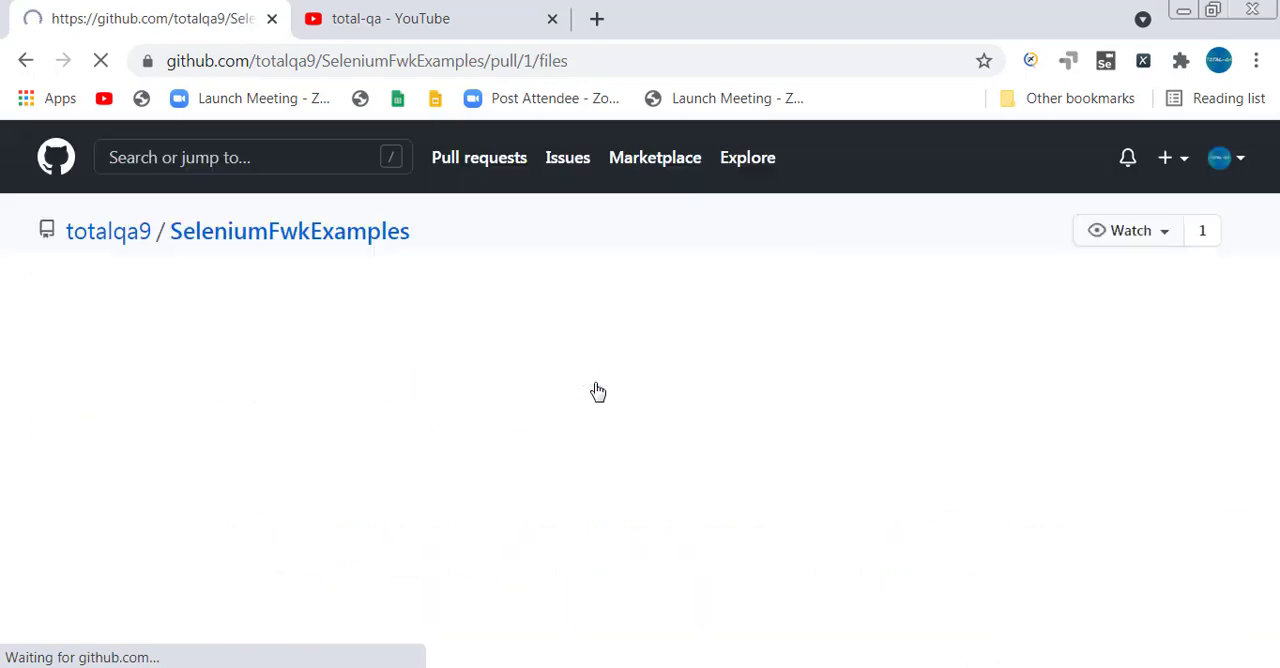
{"action": "scroll", "coordinate": [597, 390], "scroll_direction": "down", "scroll_amount": 3}
{"action": "scroll", "coordinate": [597, 390], "scroll_direction": "up", "scroll_amount": 3}
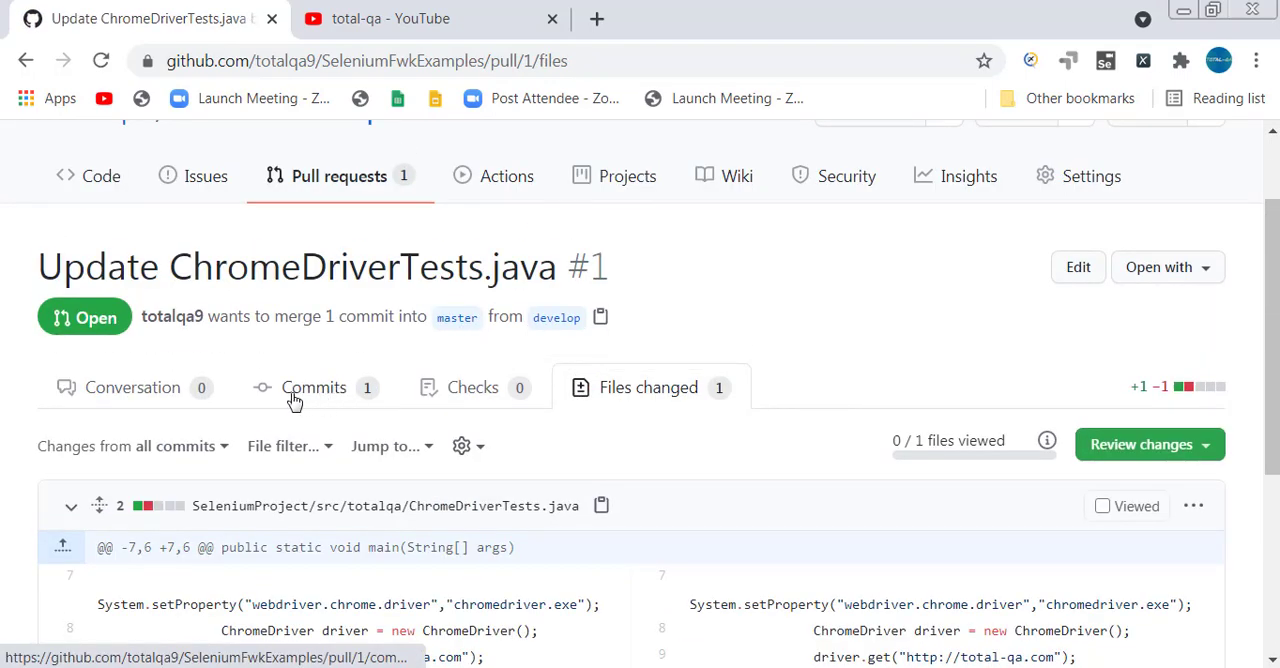
{"action": "left_click", "coordinate": [1193, 452]}
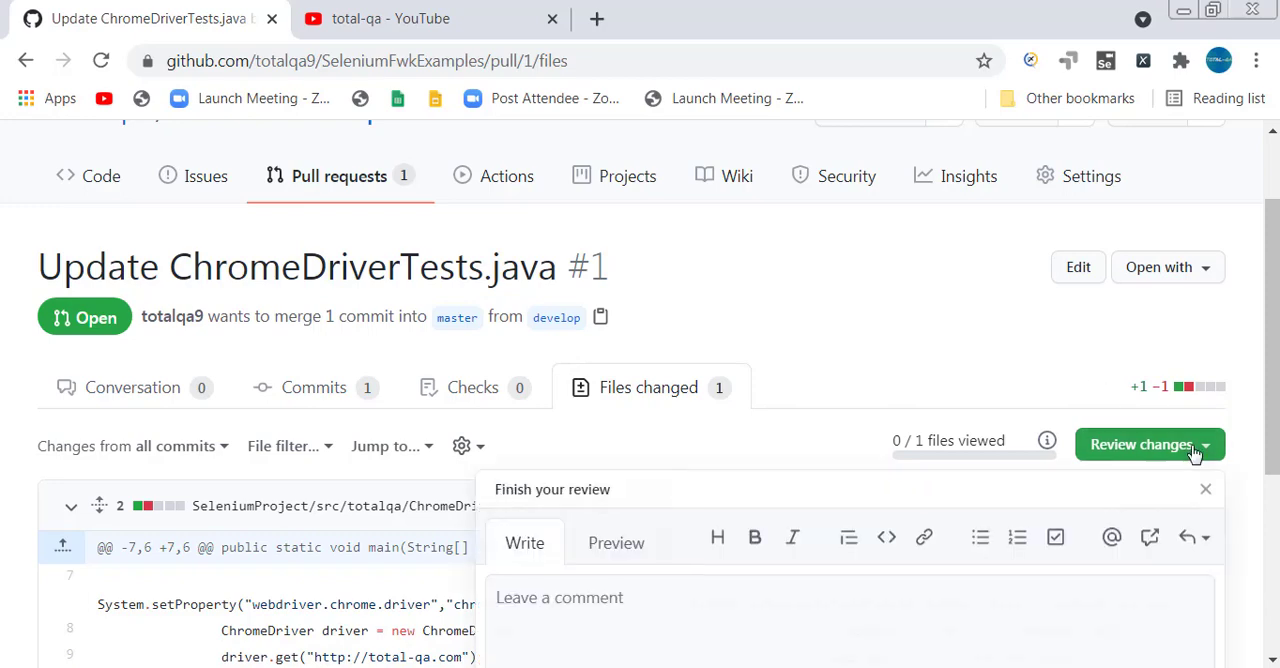
{"action": "left_click", "coordinate": [1006, 396]}
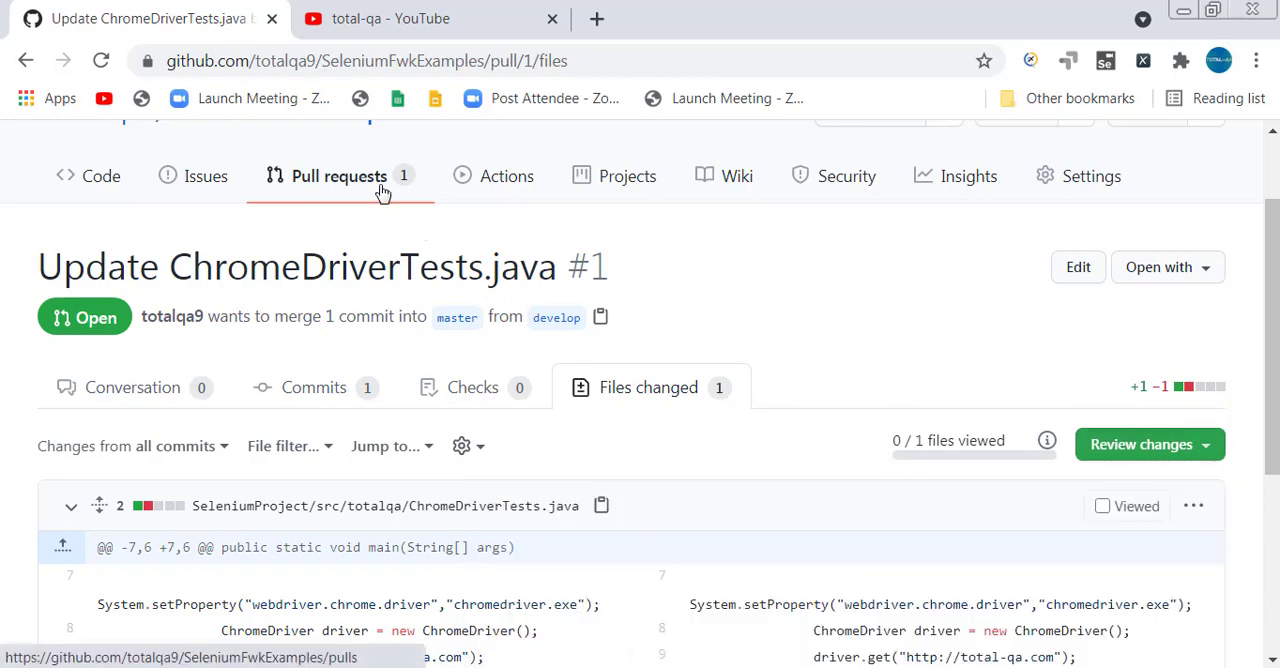
Select Update ChromeDriverTests.java in the repository's pull request list and examine its available status, label and milestone options.
{"action": "left_click", "coordinate": [380, 194]}
{"action": "scroll", "coordinate": [338, 336], "scroll_direction": "down", "scroll_amount": 3}
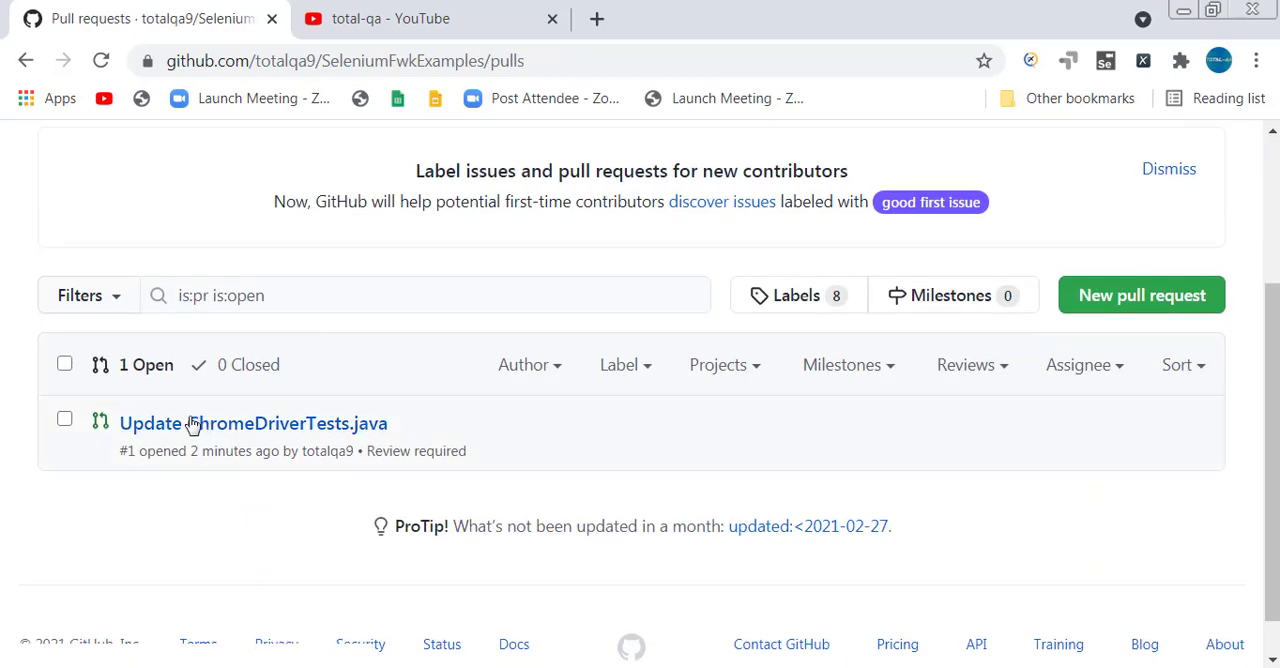
{"action": "left_click", "coordinate": [64, 419]}
{"action": "left_click", "coordinate": [856, 368]}
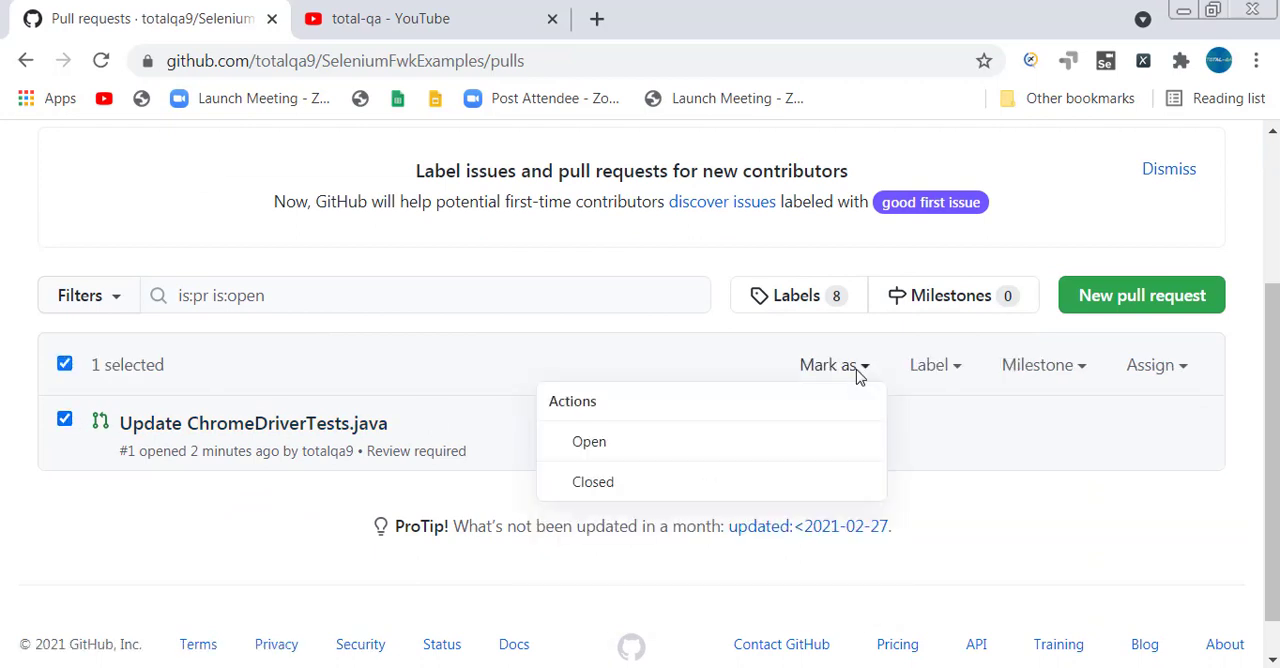
{"action": "left_click", "coordinate": [928, 362]}
{"action": "left_click", "coordinate": [935, 362]}
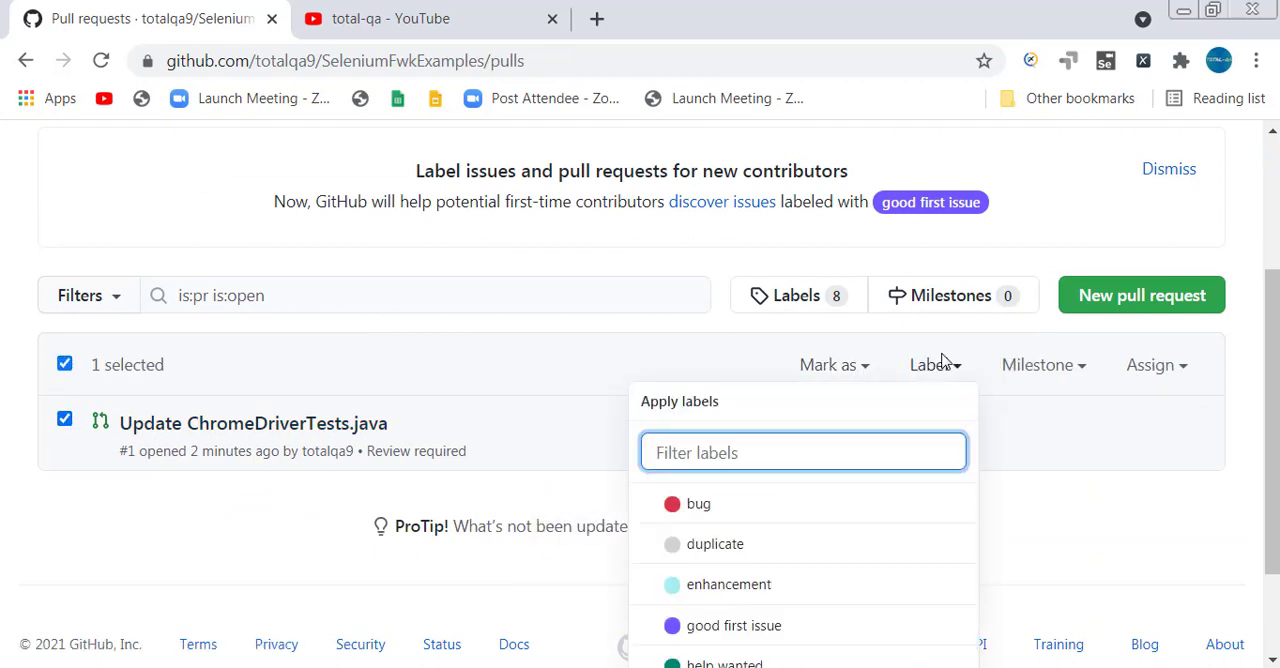
{"action": "scroll", "coordinate": [806, 451], "scroll_direction": "down", "scroll_amount": 2}
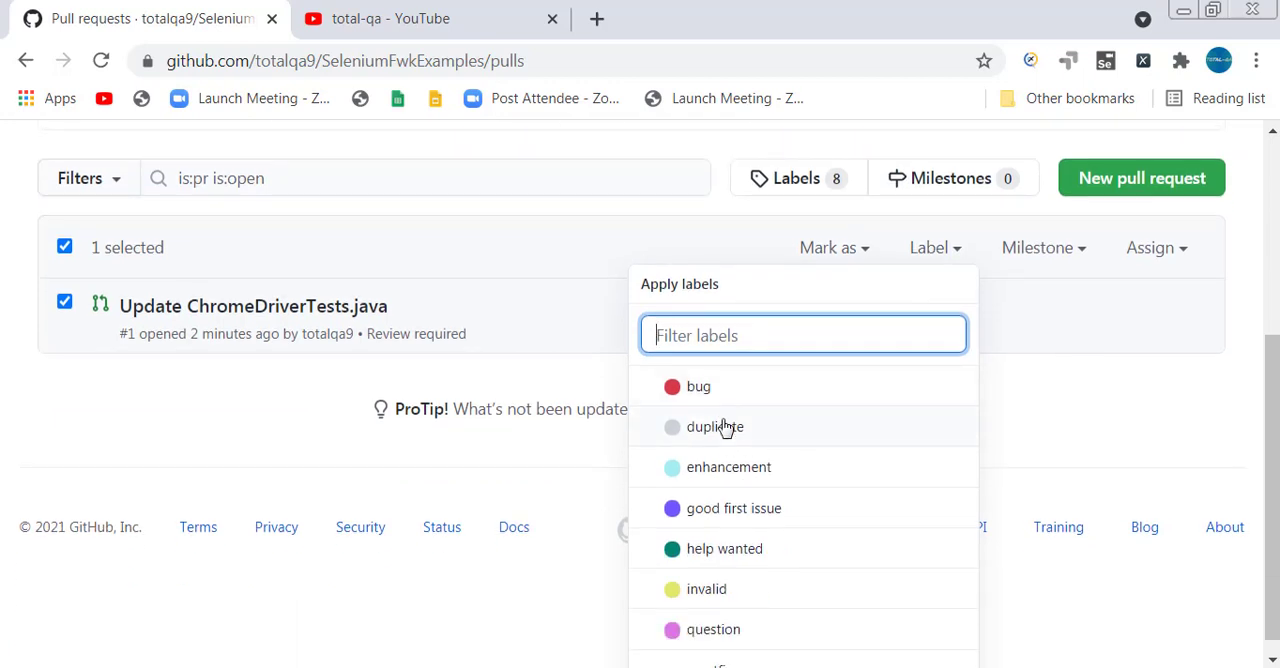
{"action": "scroll", "coordinate": [725, 430], "scroll_direction": "down", "scroll_amount": 1}
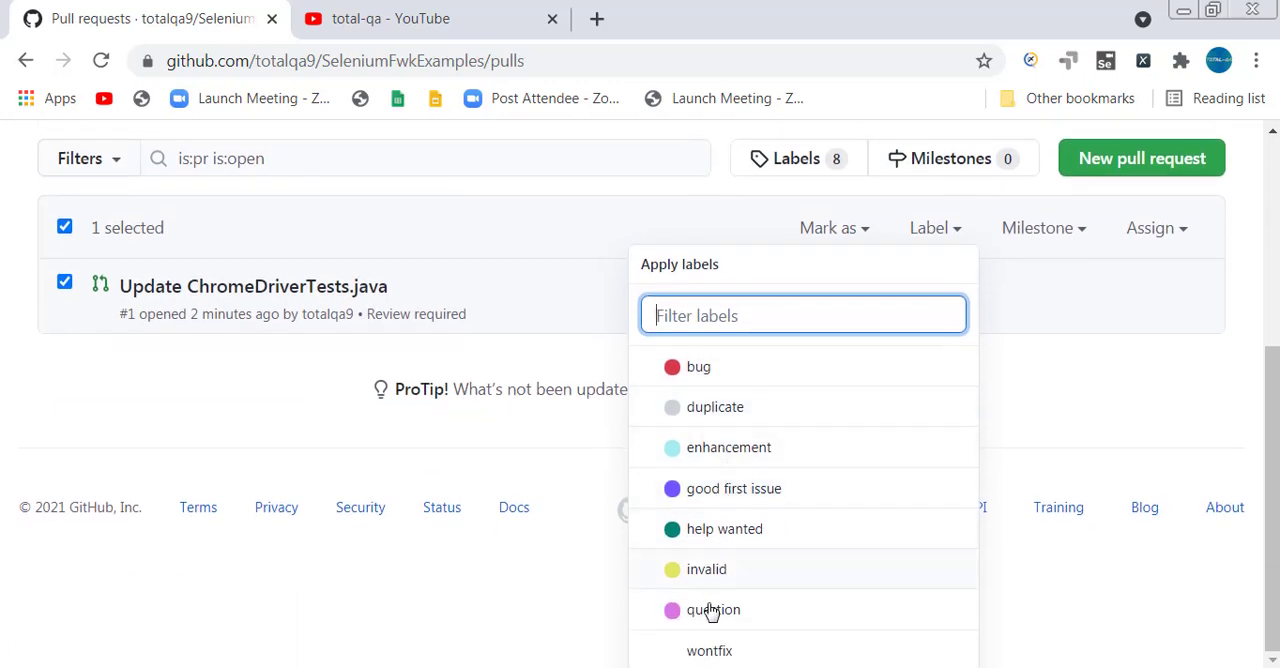
{"action": "left_click", "coordinate": [1052, 360]}
{"action": "left_click", "coordinate": [1055, 316]}
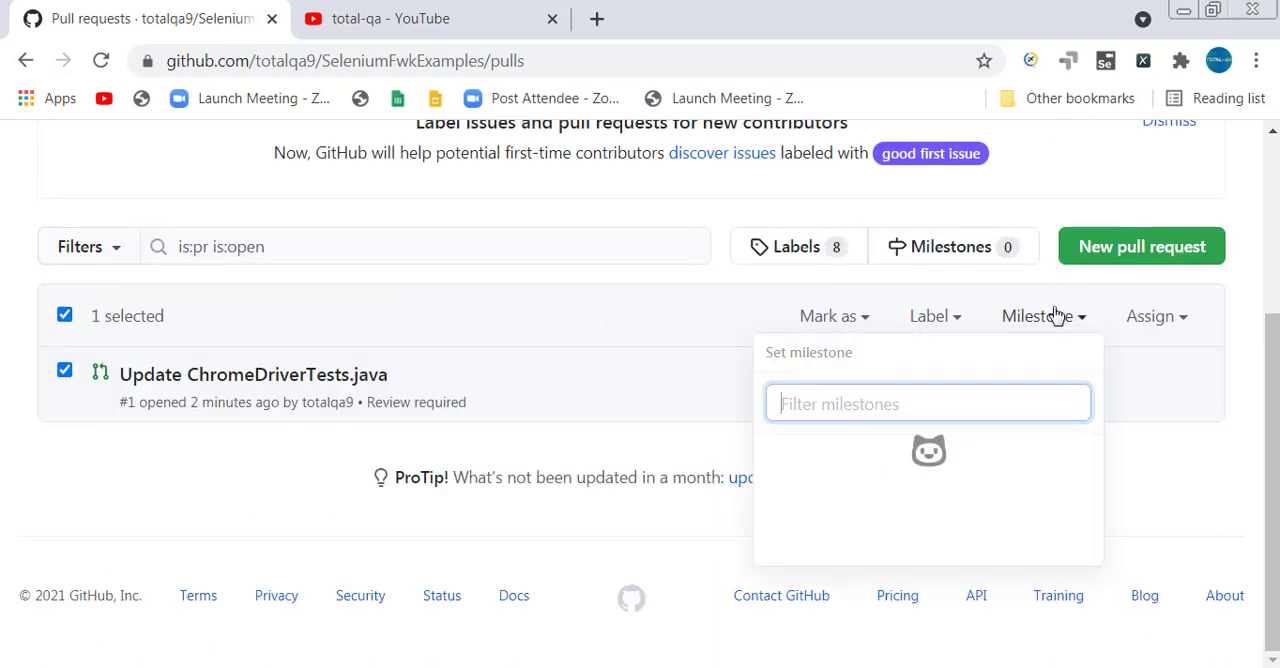
Try to assign the selected pull request to the repository owner.
{"action": "left_click", "coordinate": [1170, 325]}
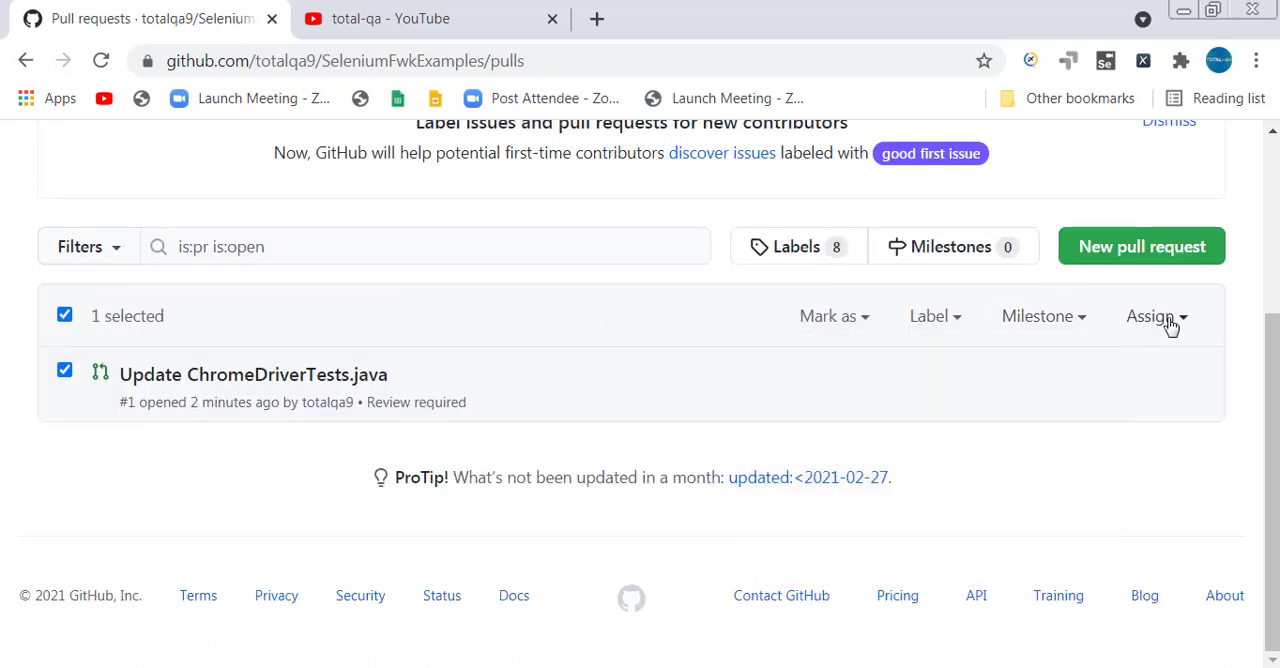
{"action": "left_click", "coordinate": [1170, 325]}
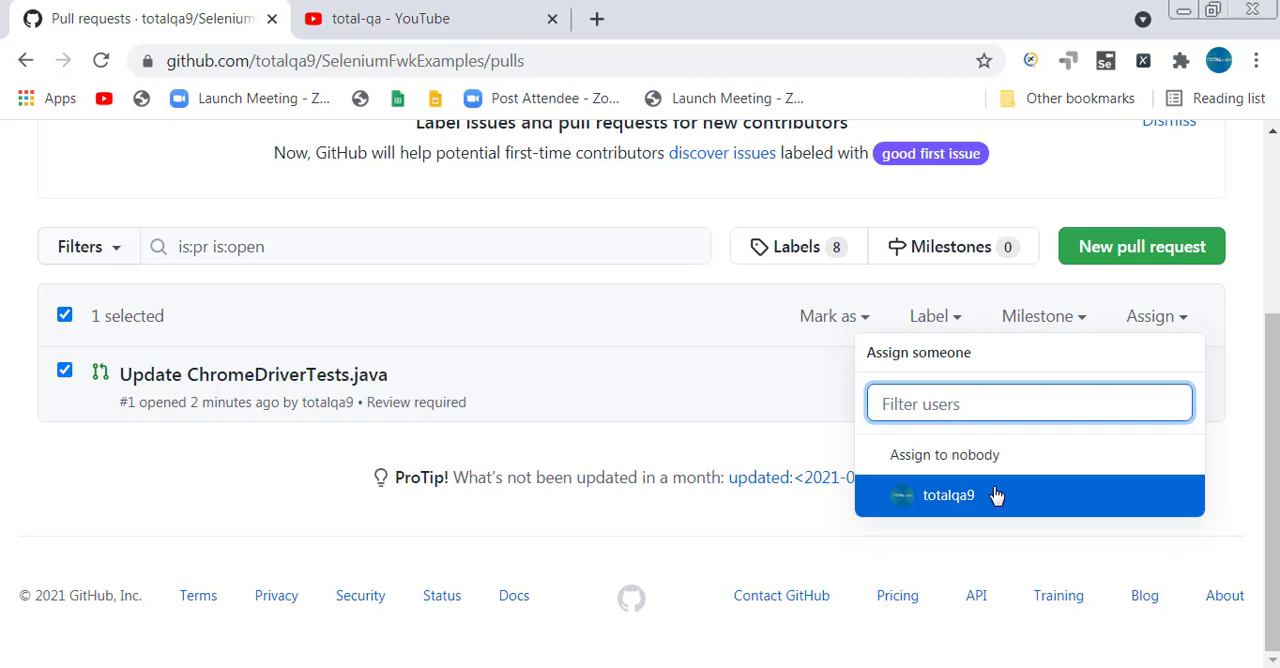
{"action": "left_click", "coordinate": [996, 496]}
{"action": "left_click", "coordinate": [665, 541]}
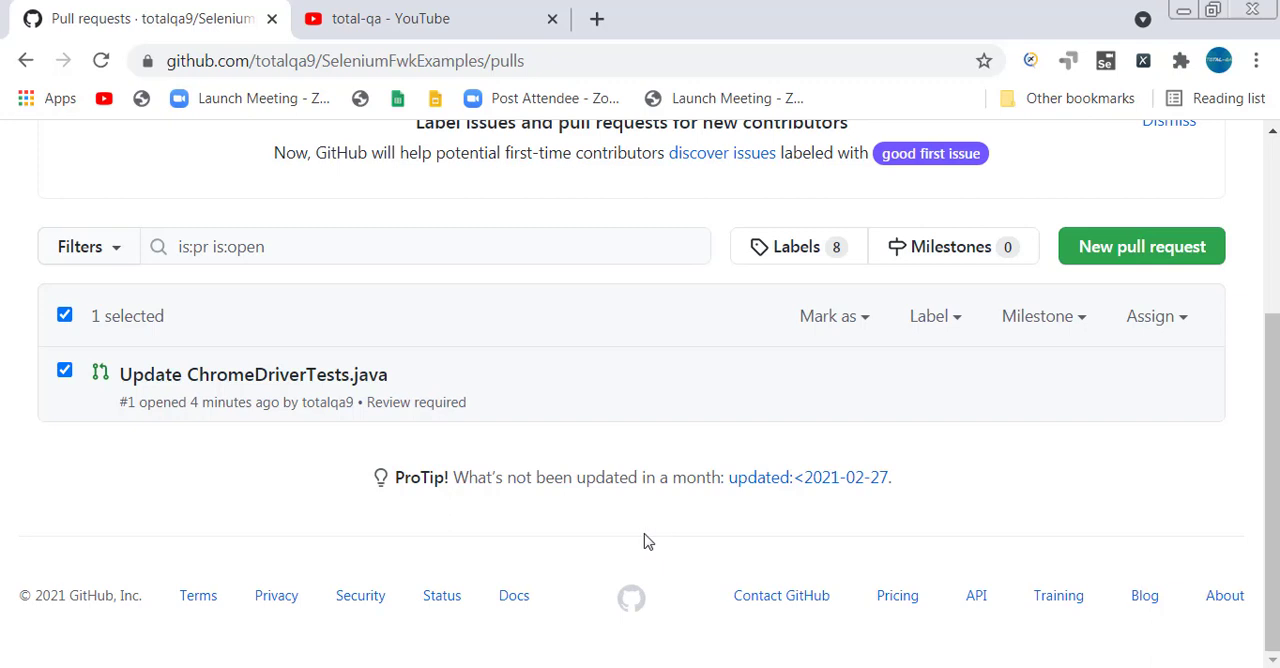
Search for git bash among the installed programs and open Git Bash.
{"action": "left_click", "coordinate": [16, 666]}
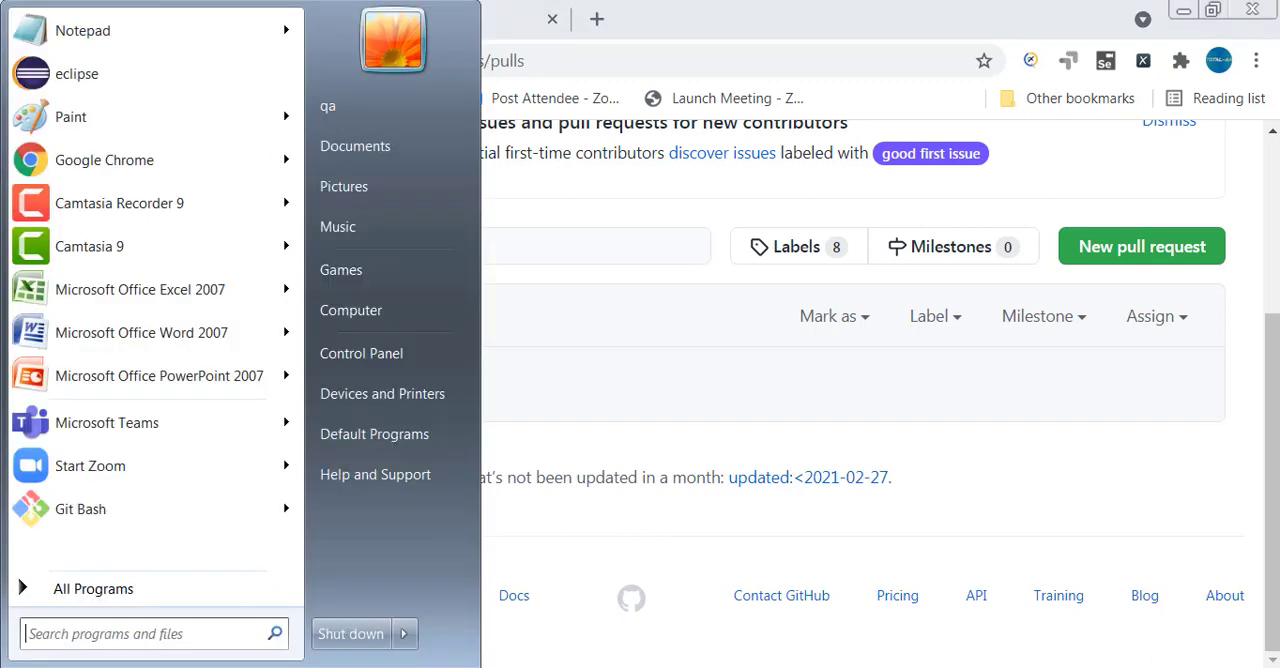
{"action": "left_click", "coordinate": [63, 636]}
{"action": "type", "text": "git bash"}
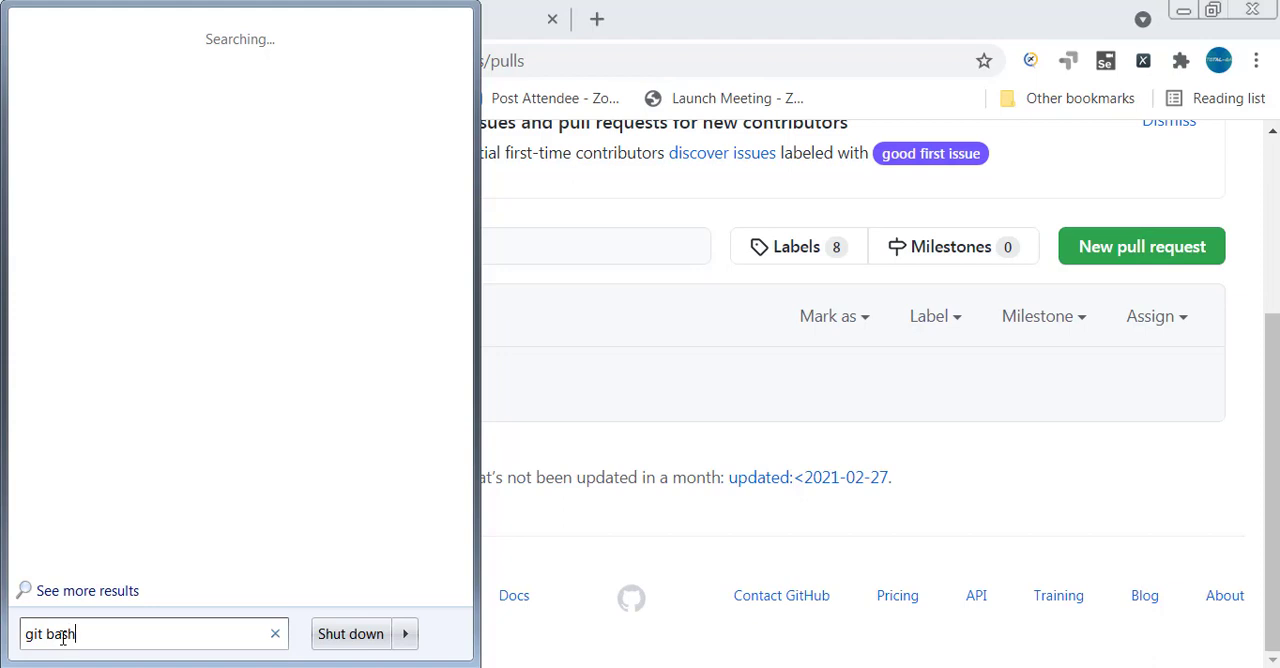
{"action": "left_click", "coordinate": [72, 68]}
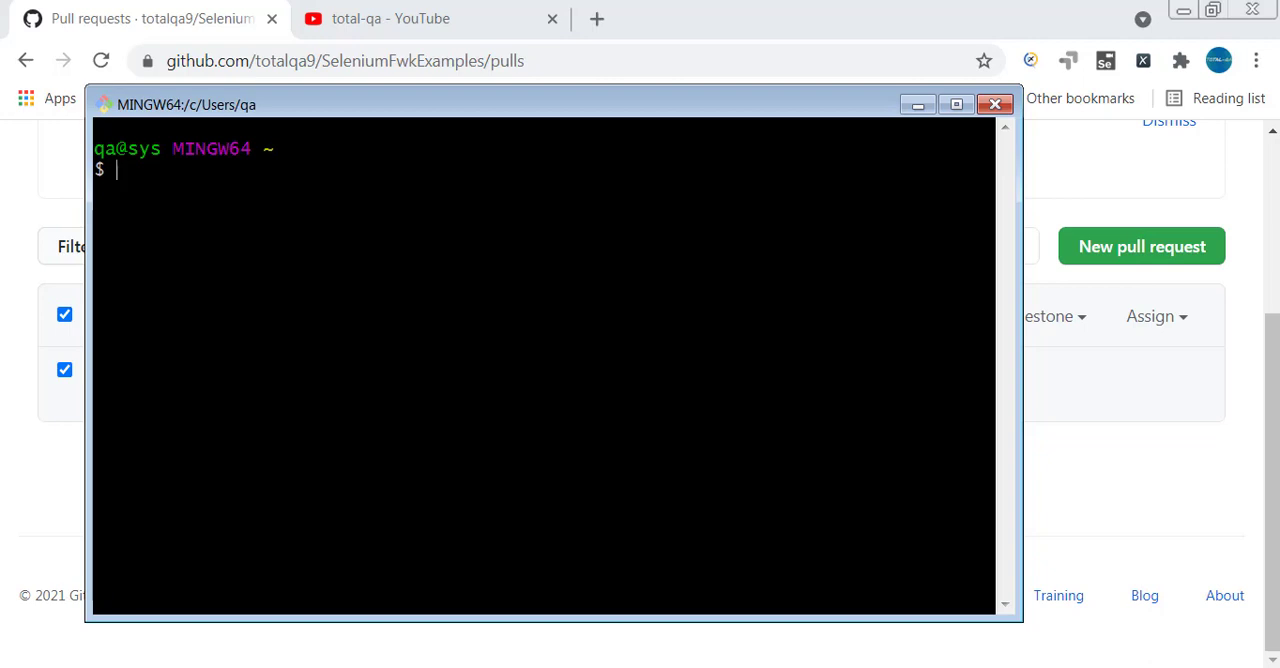
Try to commit from the home directory with git commit, and again as a signed commit with git commit -S.
{"action": "type", "text": "git coomi"}
{"action": "key", "text": "BackSpace"}
{"action": "key", "text": "BackSpace"}
{"action": "key", "text": "BackSpace"}
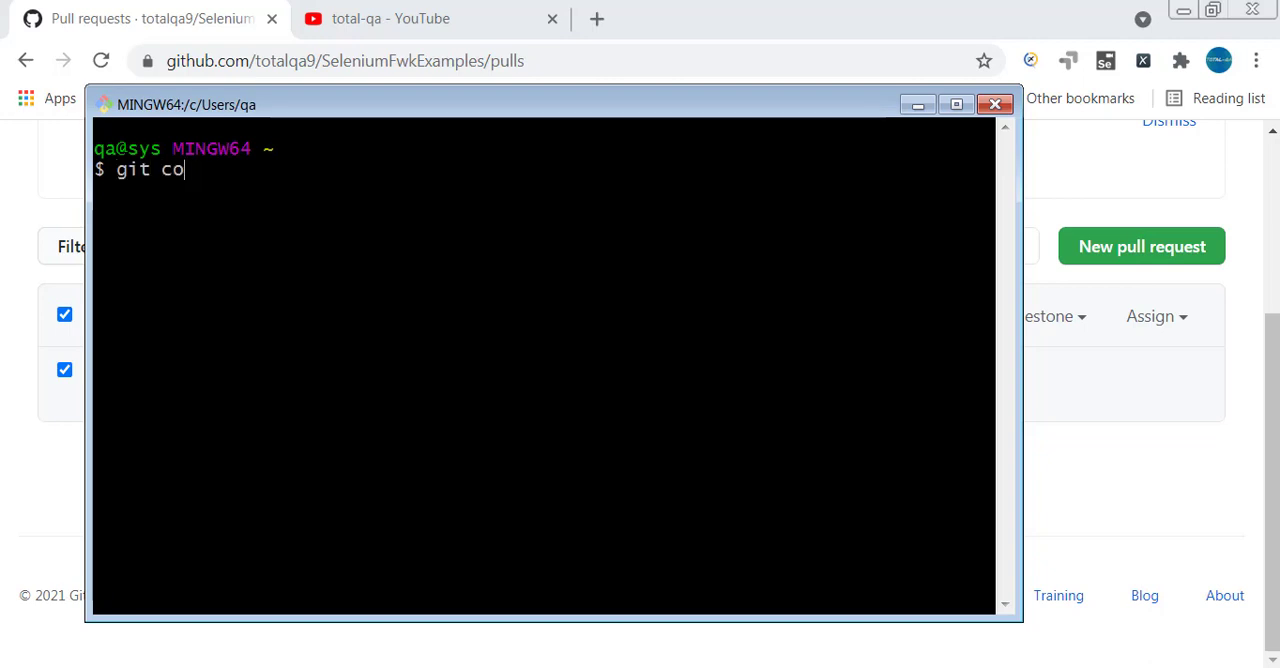
{"action": "type", "text": "mmit"}
{"action": "key", "text": "Return"}
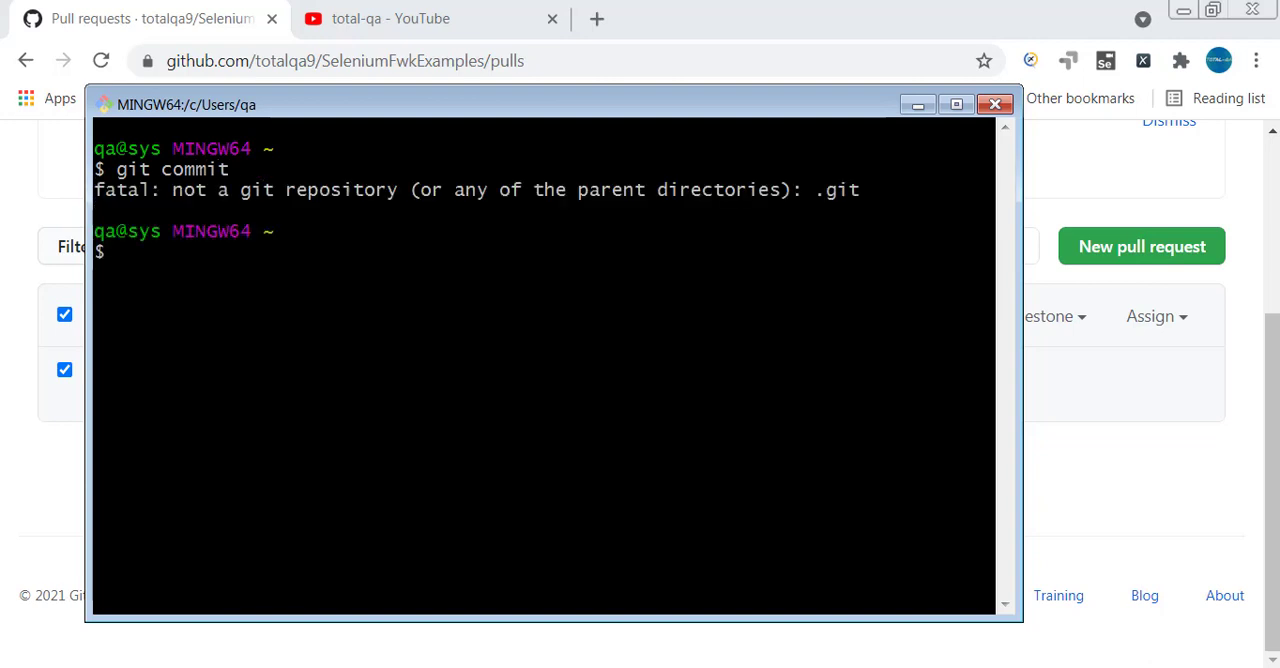
{"action": "type", "text": "git coommit -S"}
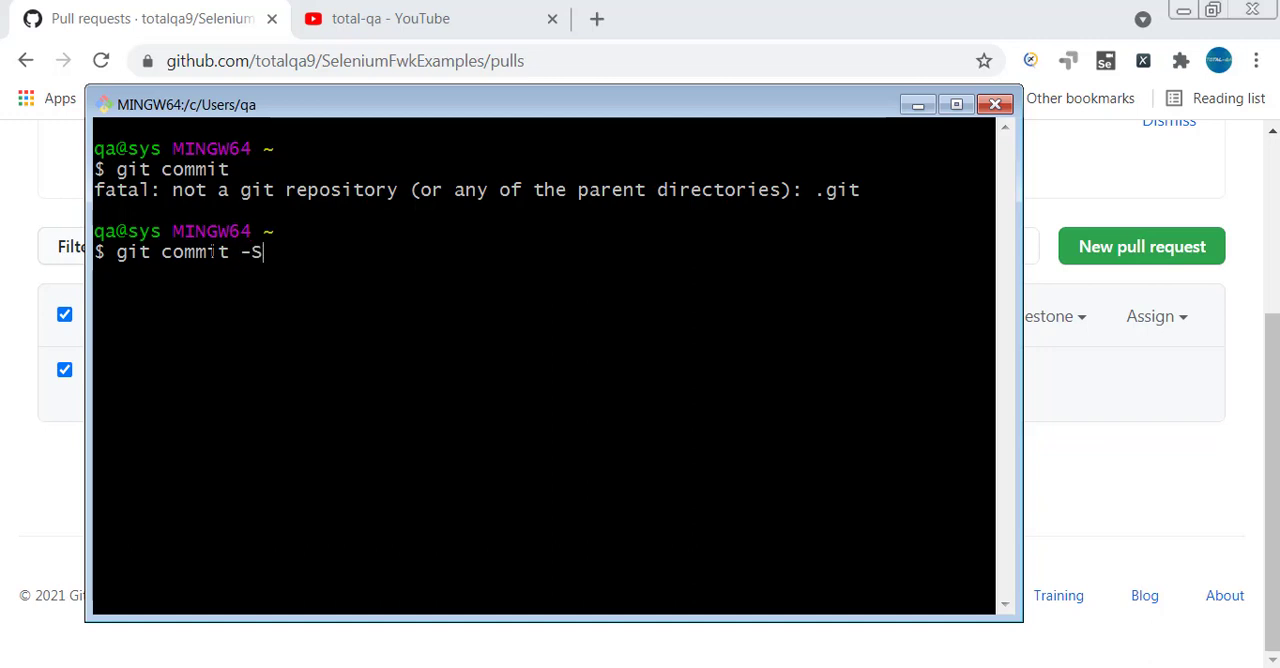
{"action": "key", "text": "Return"}
Create a directory named cloneRepo with mkdir and change into it.
{"action": "type", "text": "pw"}
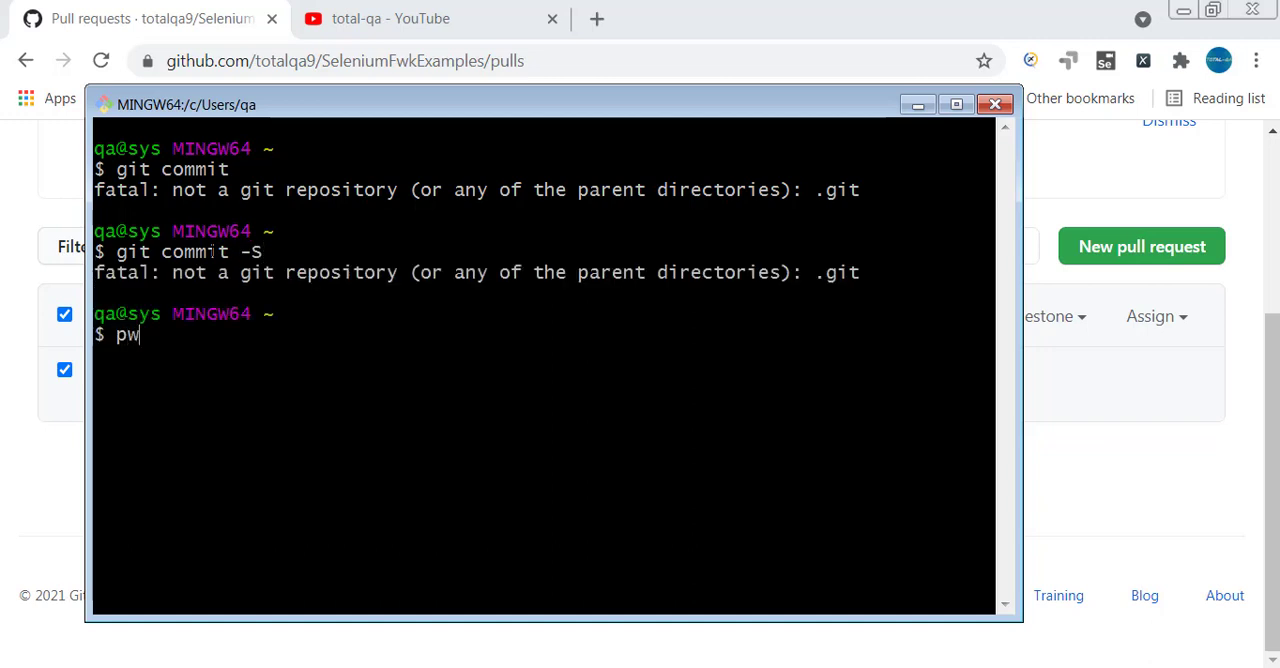
{"action": "key", "text": "BackSpace"}
{"action": "key", "text": "BackSpace"}
{"action": "type", "text": "mkdir cloneRepo"}
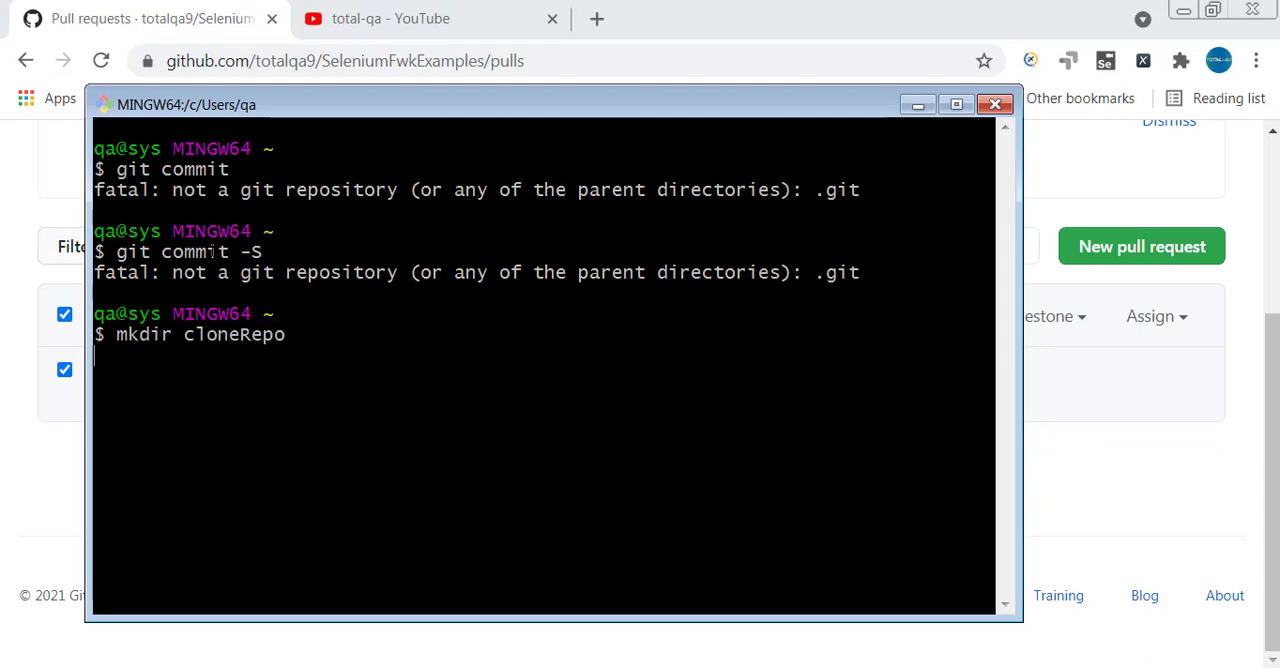
{"action": "key", "text": "Return"}
{"action": "type", "text": "cd Cl"}
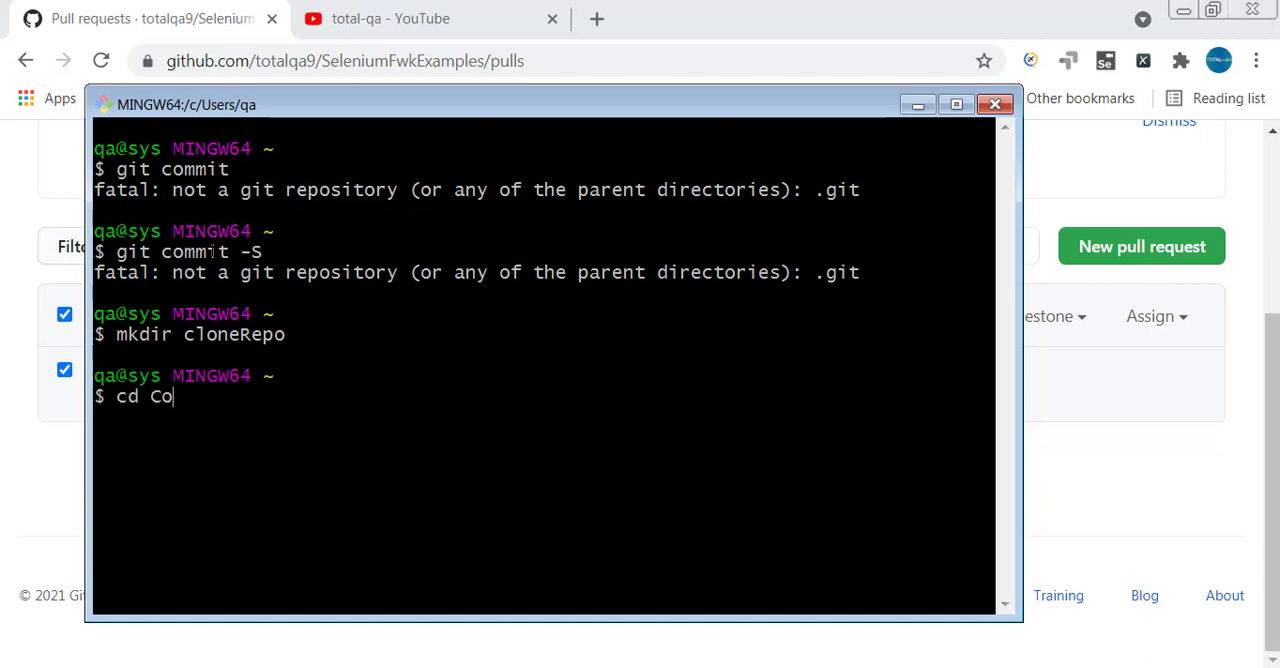
{"action": "key", "text": "BackSpace"}
{"action": "key", "text": "BackSpace"}
{"action": "type", "text": "clo"}
{"action": "key", "text": "Tab"}
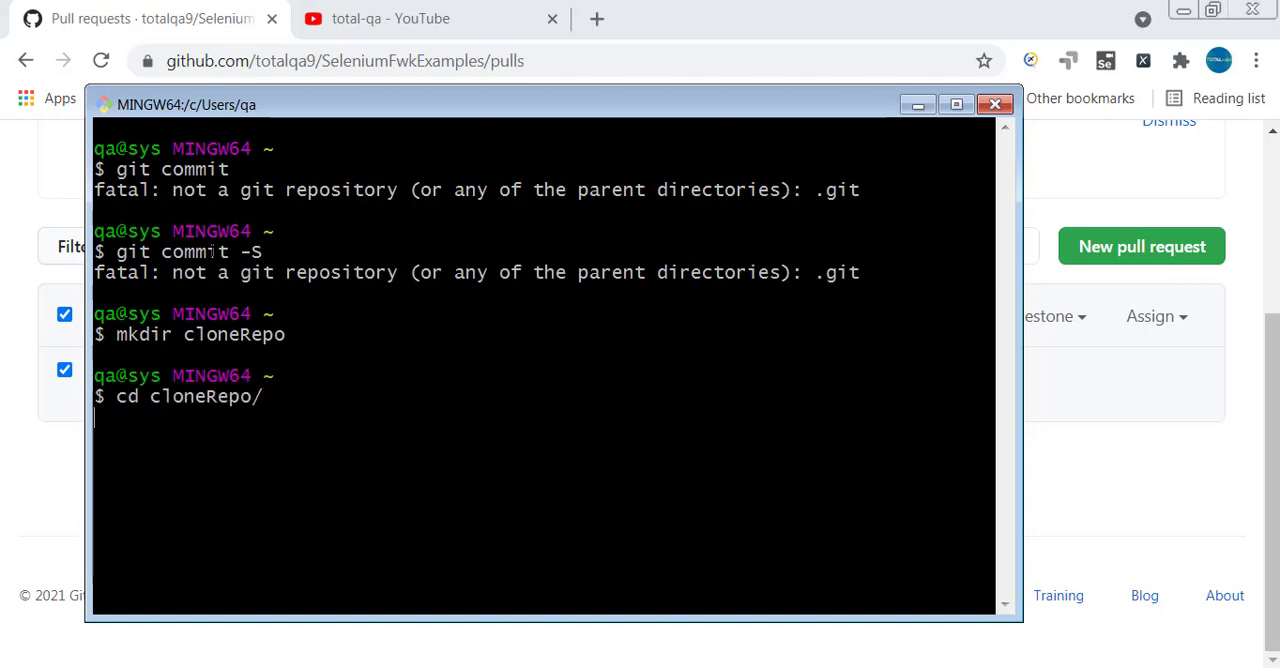
{"action": "key", "text": "Return"}
Switch to the browser, copy the HTTPS clone URL from the SeleniumFwkExamples repository page, and dismiss the Software Licensing dialog.
{"action": "left_click", "coordinate": [917, 104]}
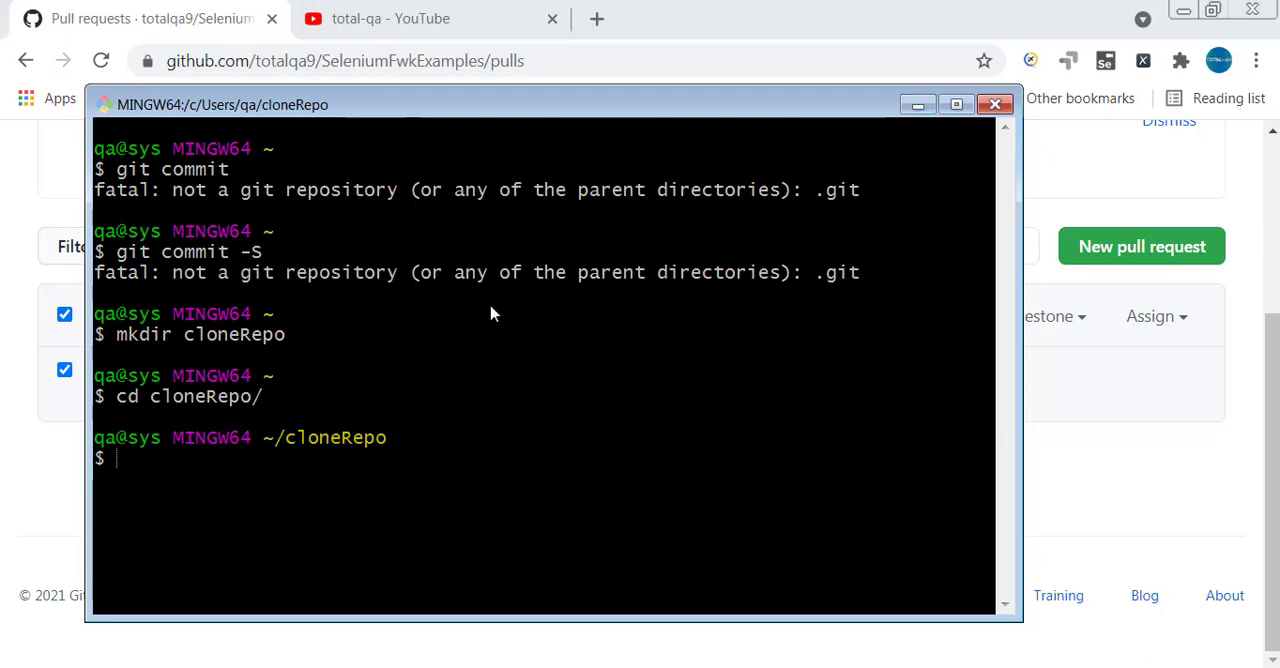
{"action": "scroll", "coordinate": [478, 283], "scroll_direction": "up", "scroll_amount": 3}
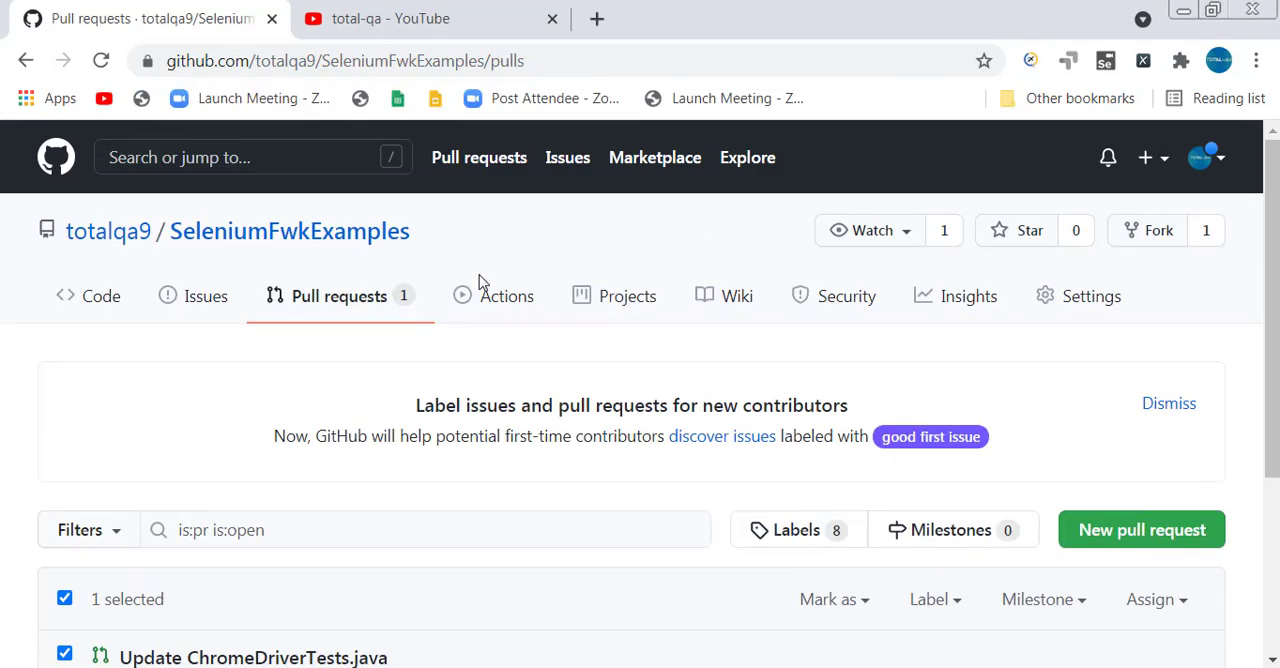
{"action": "left_click", "coordinate": [285, 240]}
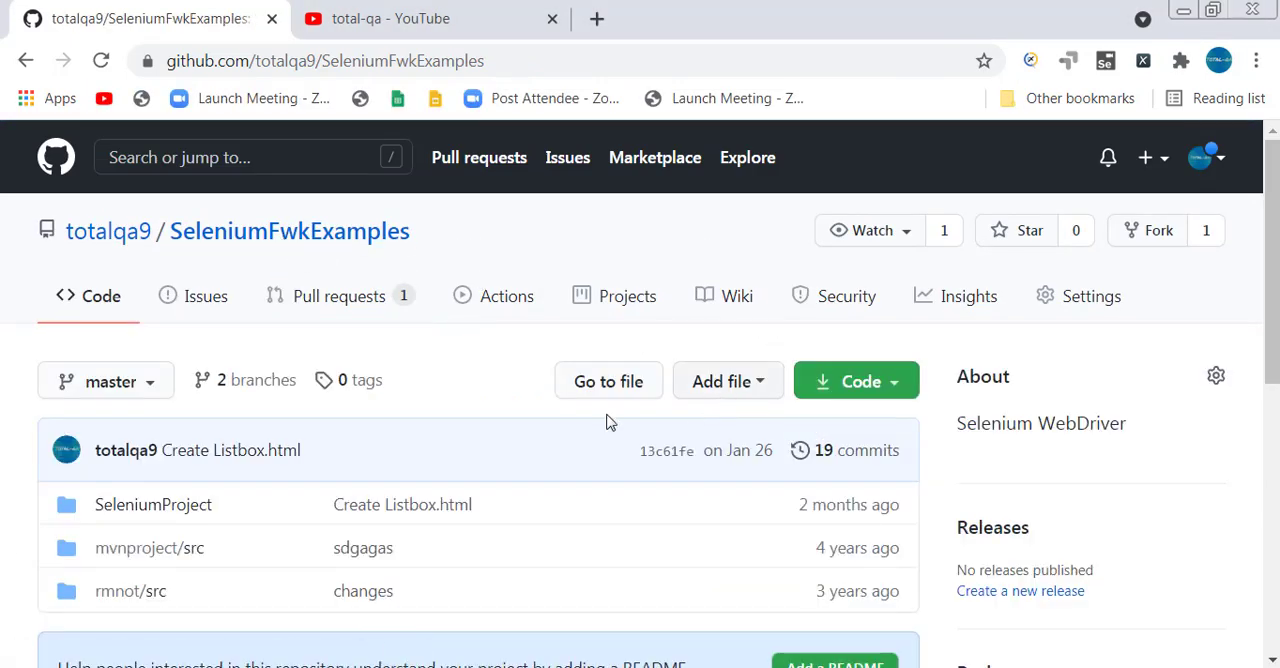
{"action": "left_click", "coordinate": [840, 381]}
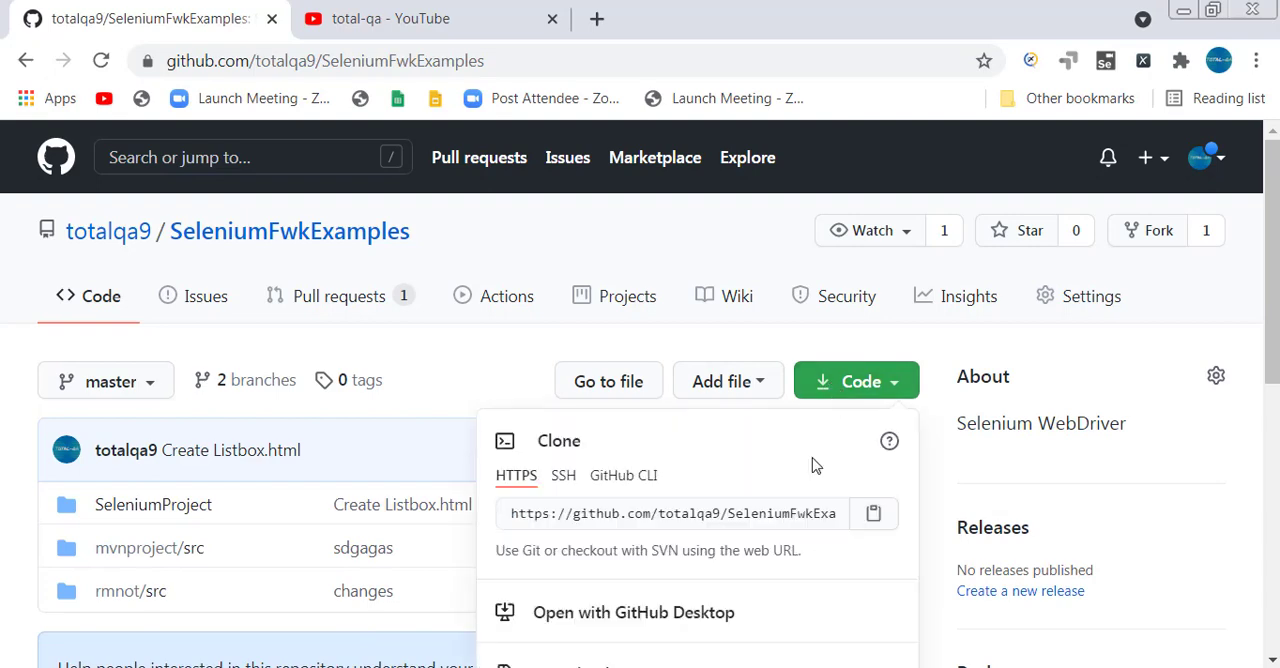
{"action": "left_click", "coordinate": [792, 521]}
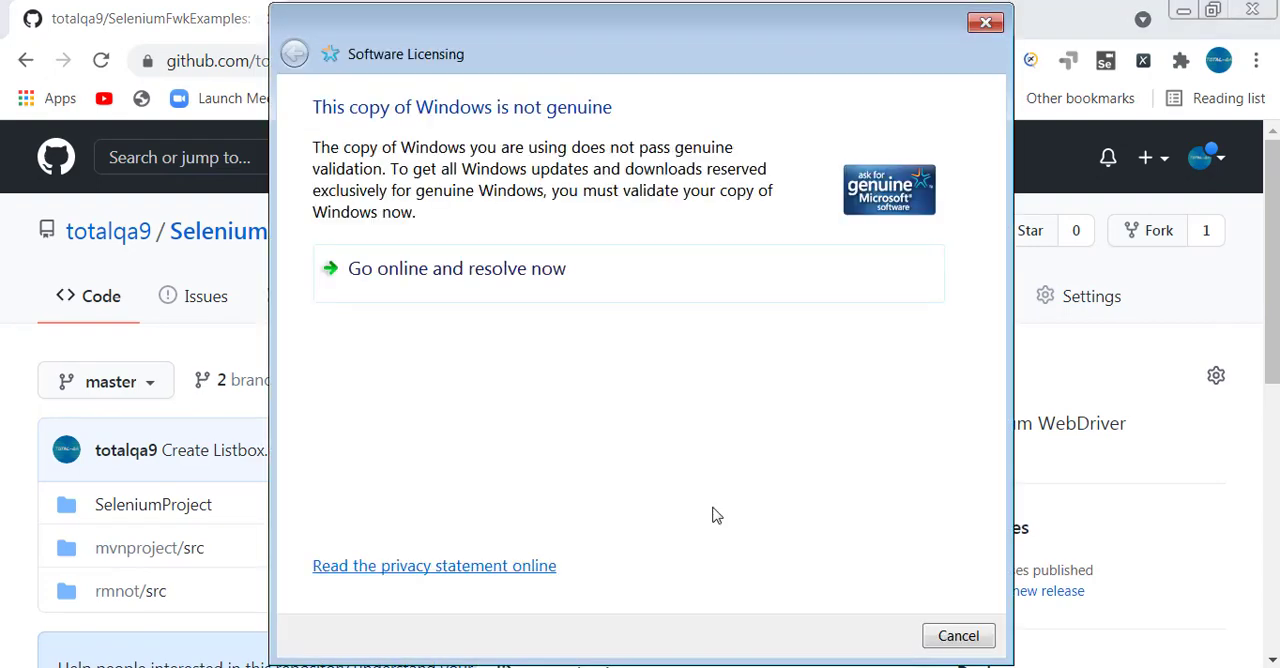
{"action": "left_click", "coordinate": [952, 634]}
Switch to Git Bash and clone the repository into cloneRepo by running git clone with the copied SeleniumFwkExamples URL.
{"action": "key", "text": "alt+Tab"}
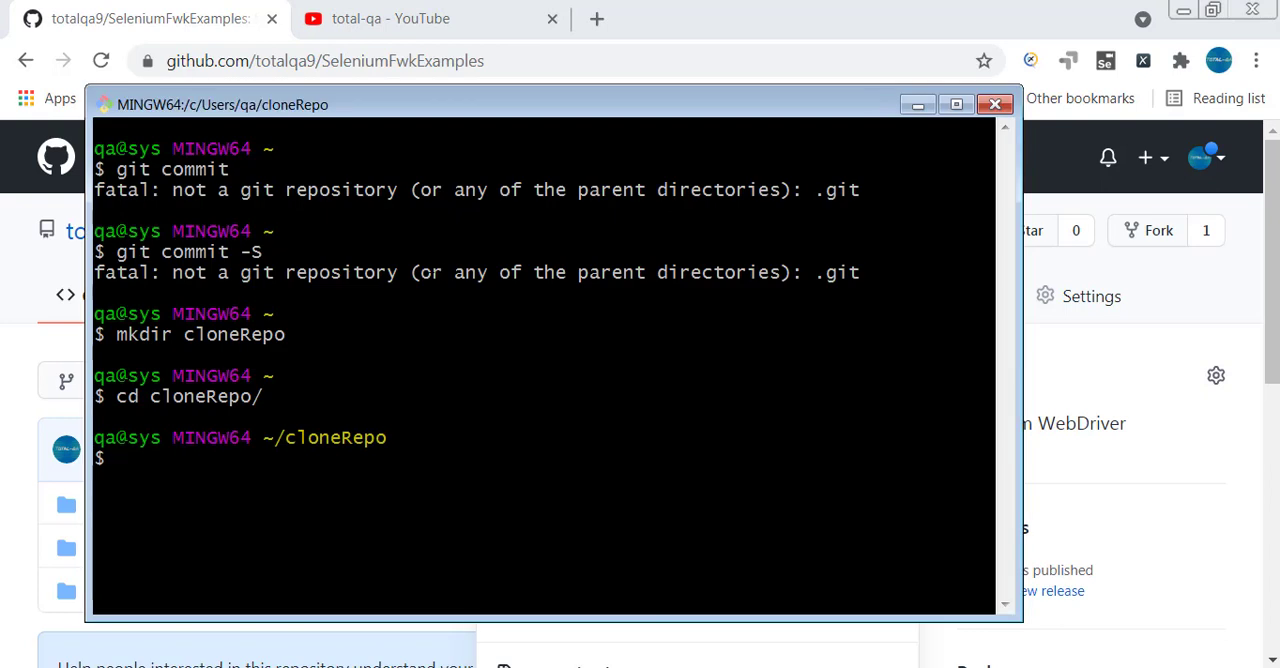
{"action": "type", "text": "git clone"}
{"action": "right_click", "coordinate": [537, 380]}
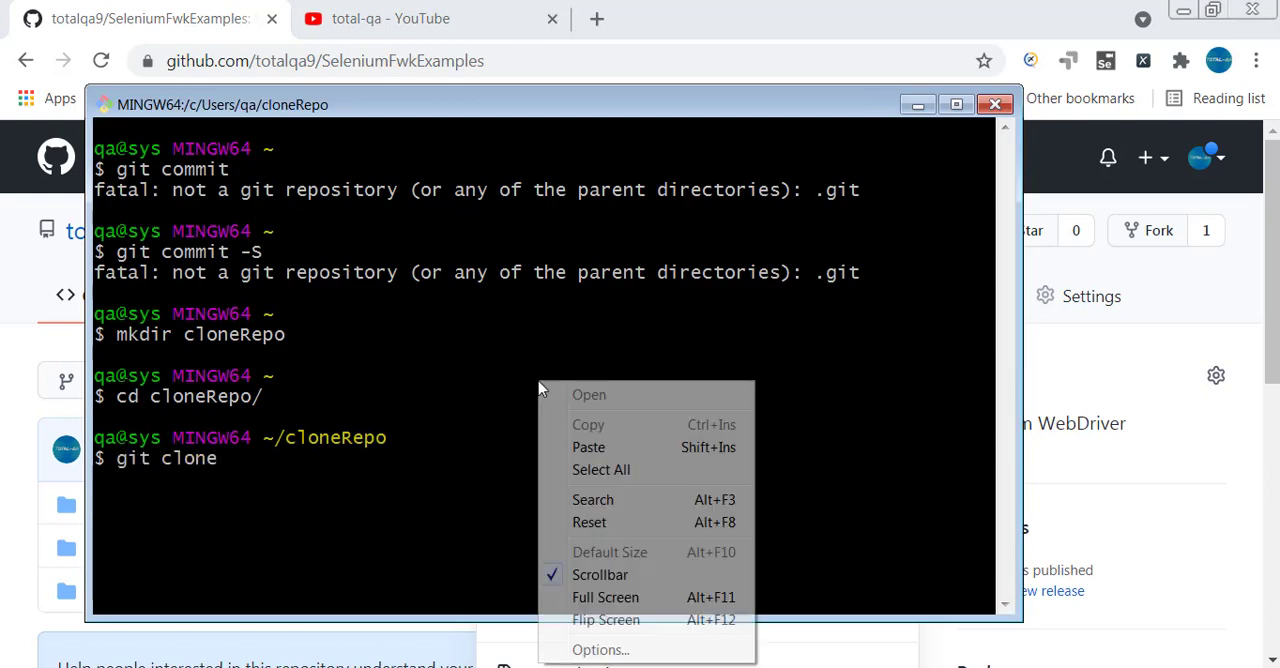
{"action": "left_click", "coordinate": [590, 440]}
{"action": "key", "text": "Return"}
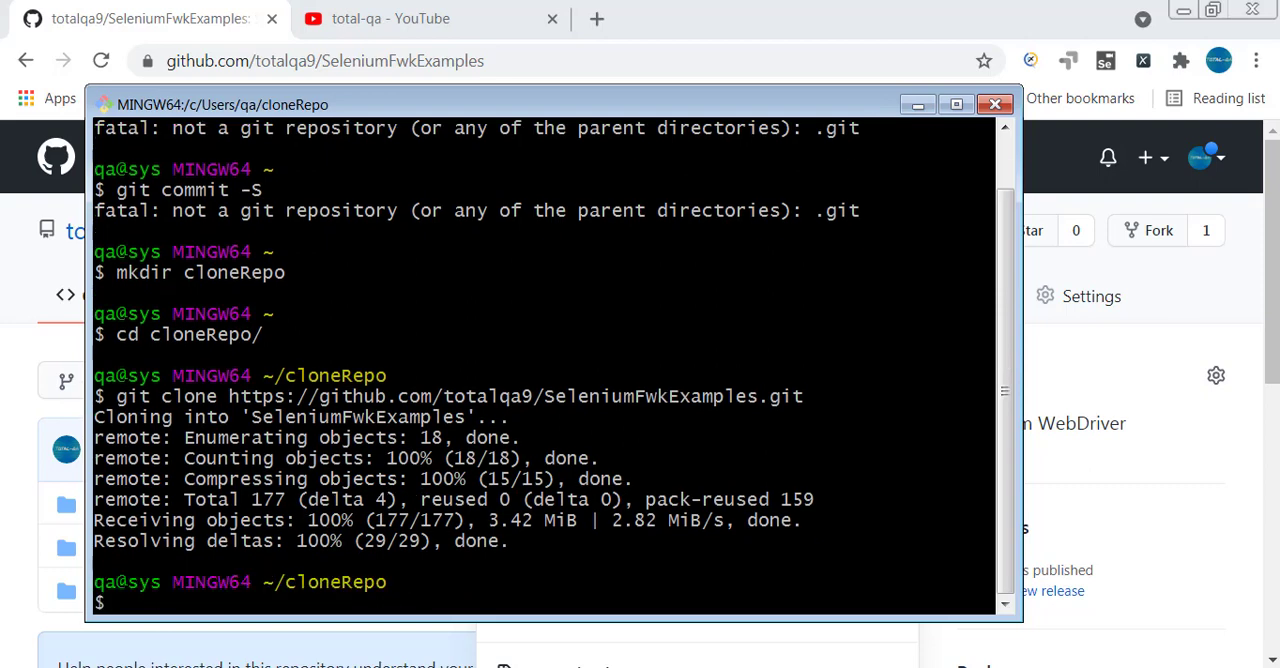
List the contents of cloneRepo and change into the SeleniumFwkExamples directory.
{"action": "type", "text": "dir"}
{"action": "key", "text": "Return"}
{"action": "type", "text": "cd S"}
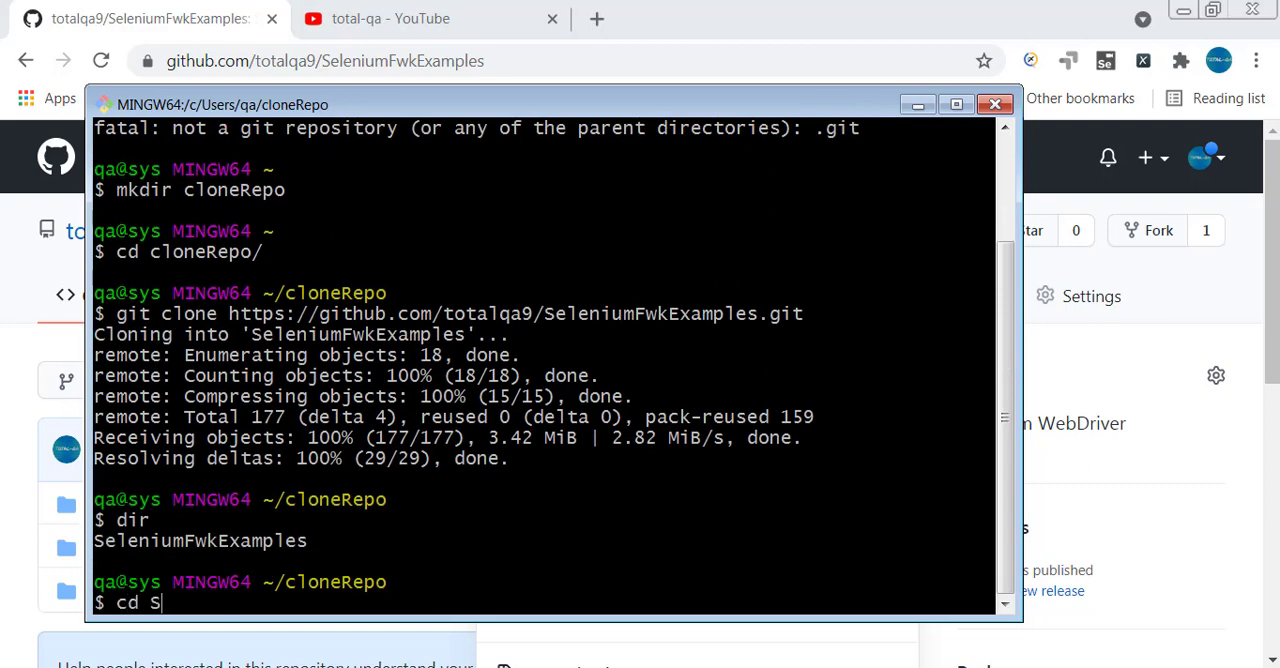
{"action": "key", "text": "Tab"}
{"action": "key", "text": "Return"}
Clear the terminal and try a signed commit on master with git commit -S.
{"action": "type", "text": "clear"}
{"action": "key", "text": "Return"}
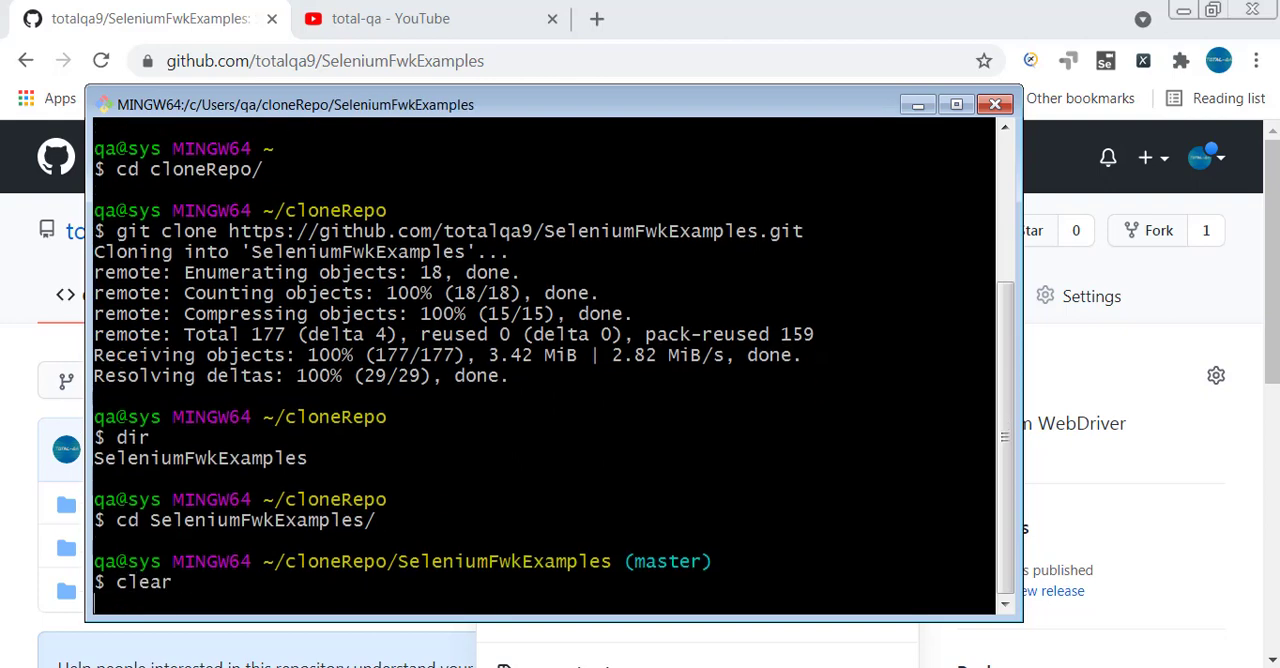
{"action": "type", "text": "g"}
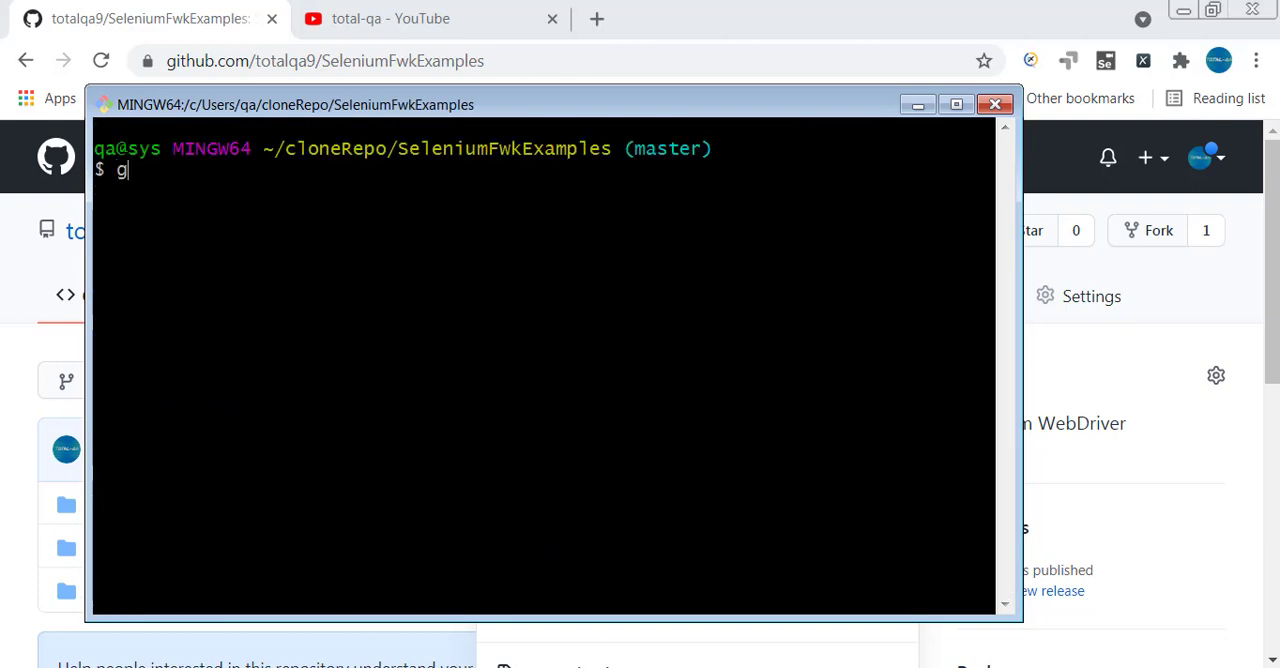
{"action": "type", "text": "it commit -S"}
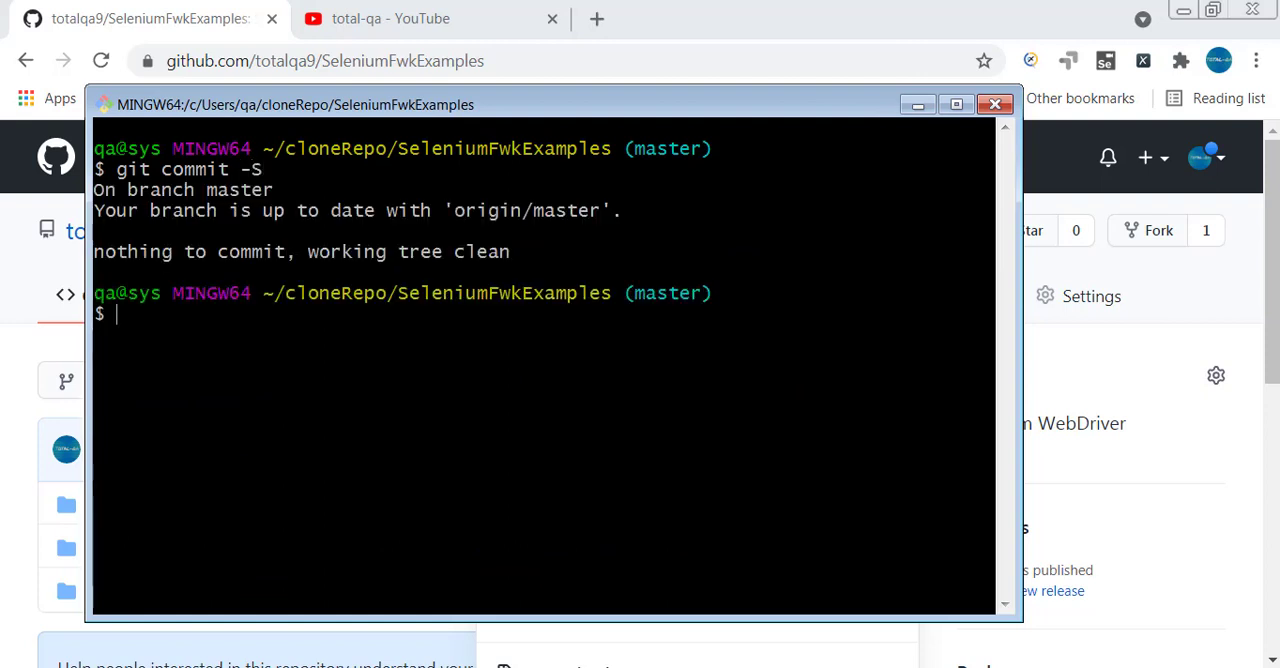
{"action": "type", "text": "git commit "}
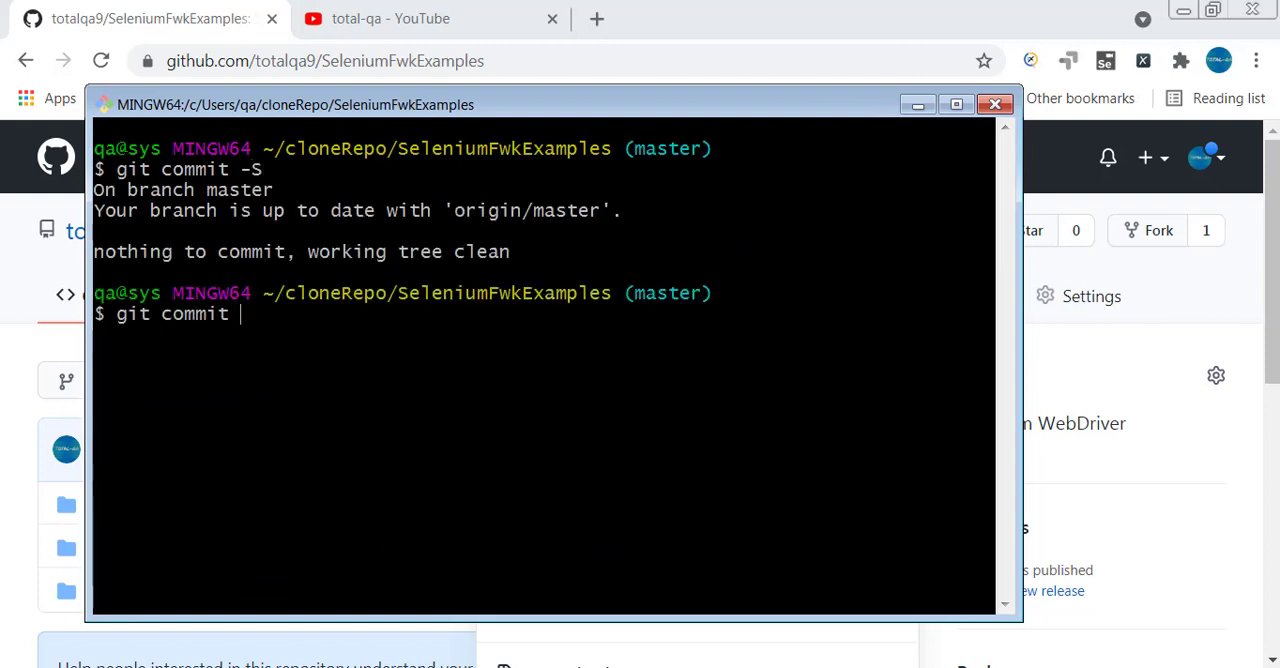
{"action": "type", "text": "--help"}
Open the git commit manual page with git commit --help and switch to it in the browser.
{"action": "key", "text": "Return"}
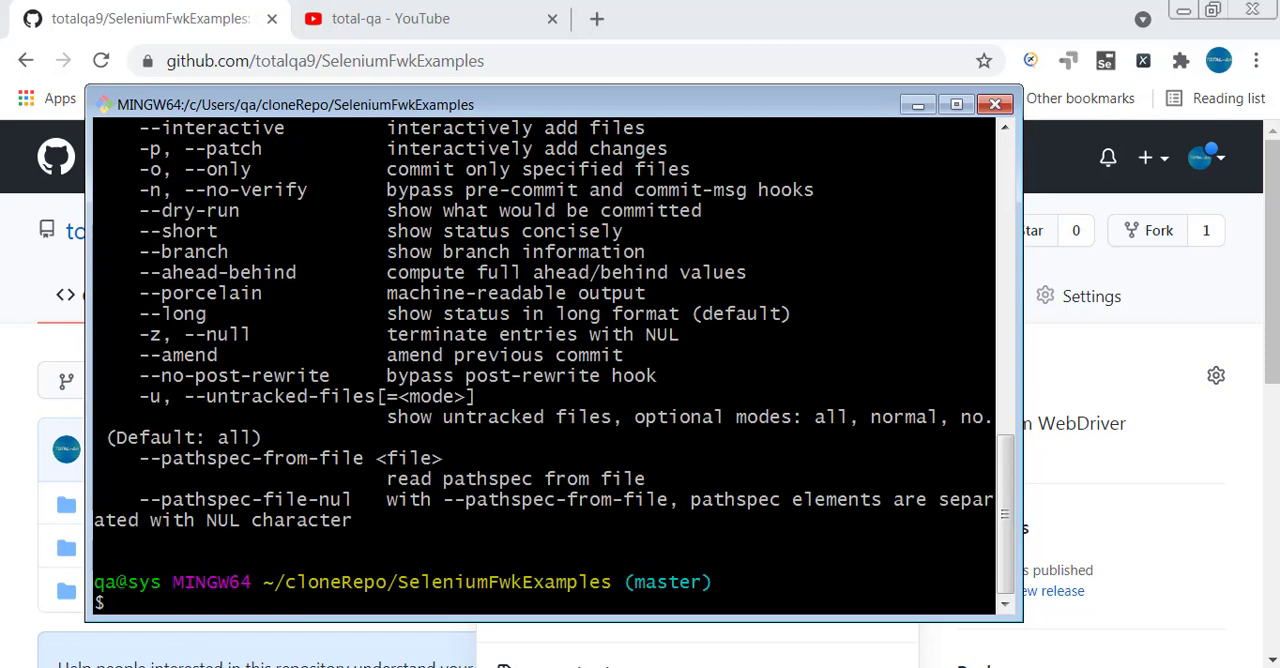
{"action": "key", "text": "Up"}
{"action": "type", "text": "p"}
{"action": "key", "text": "Return"}
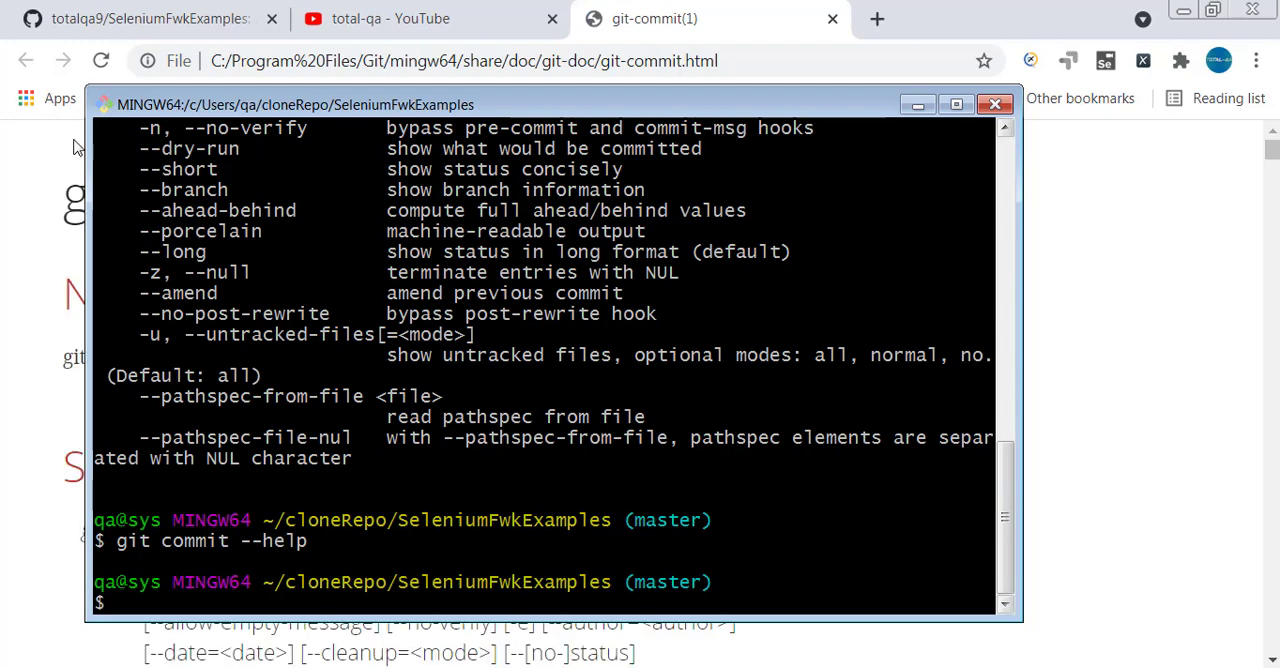
{"action": "left_click", "coordinate": [662, 24]}
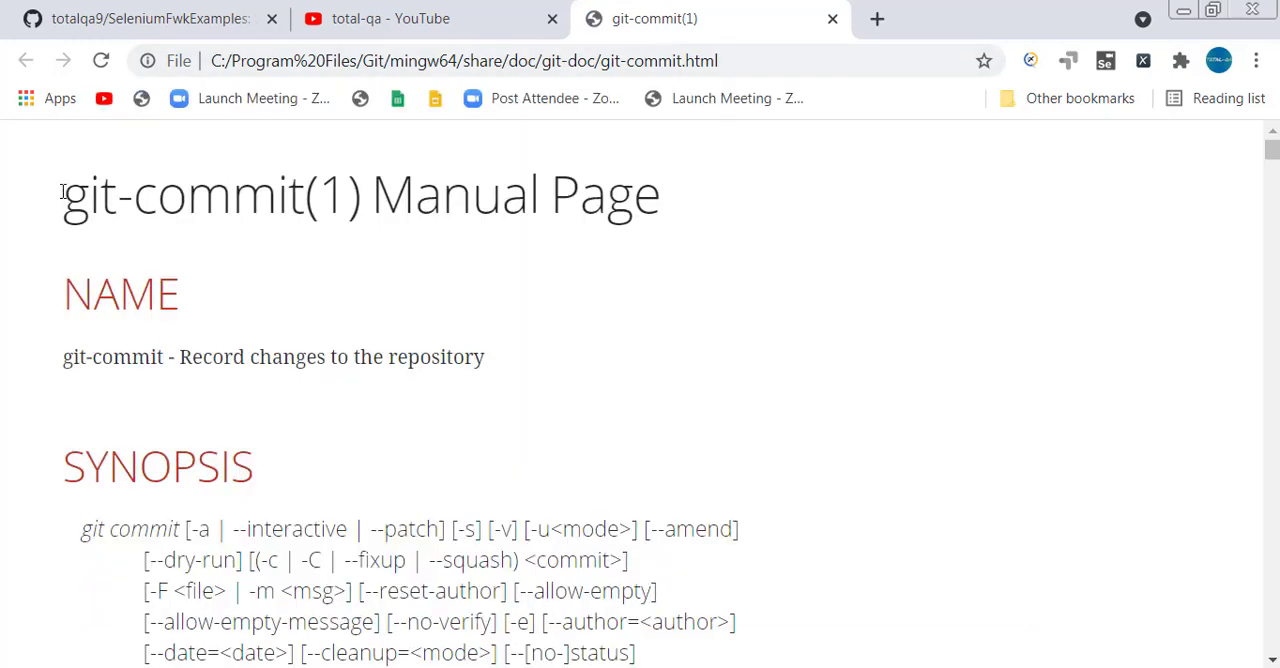
Examine the synopsis of the git-commit manual and go through the page's matches for "-s".
{"action": "left_click_drag", "start_coordinate": [63, 194], "coordinate": [295, 205]}
{"action": "scroll", "coordinate": [339, 274], "scroll_direction": "down", "scroll_amount": 2}
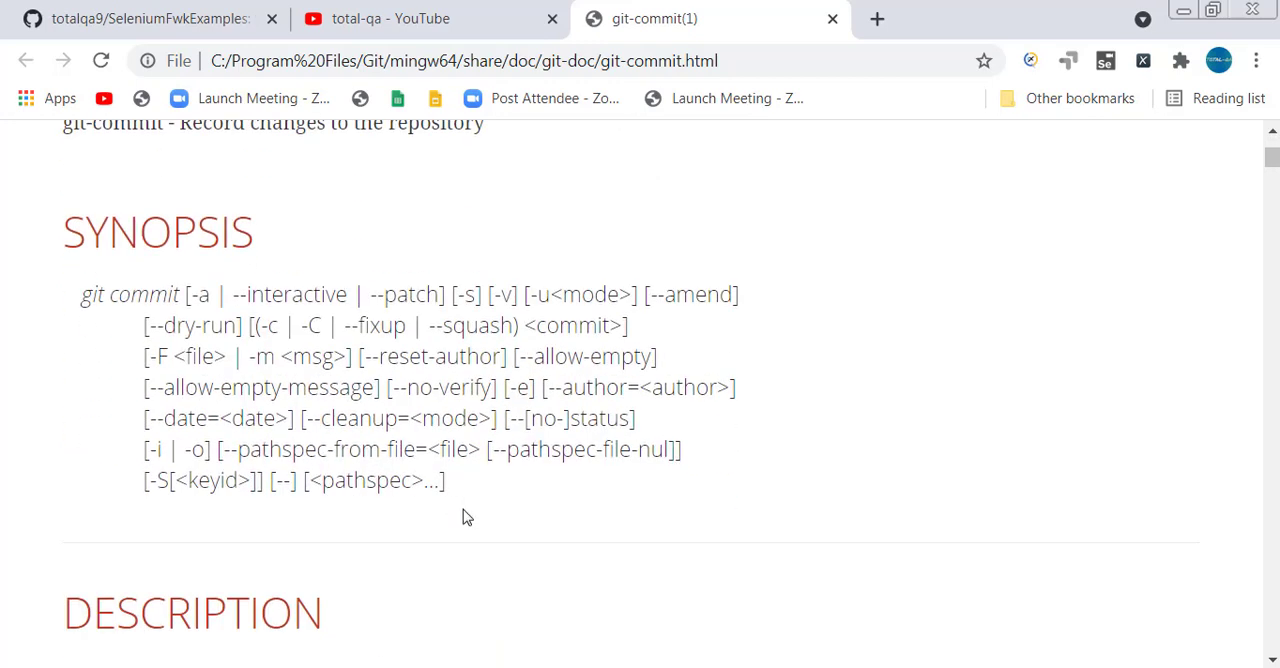
{"action": "left_click_drag", "start_coordinate": [459, 294], "coordinate": [477, 295]}
{"action": "left_click", "coordinate": [541, 355]}
{"action": "left_click_drag", "start_coordinate": [459, 295], "coordinate": [477, 297]}
{"action": "key", "text": "ctrl+f"}
{"action": "scroll", "coordinate": [778, 258], "scroll_direction": "down", "scroll_amount": 5}
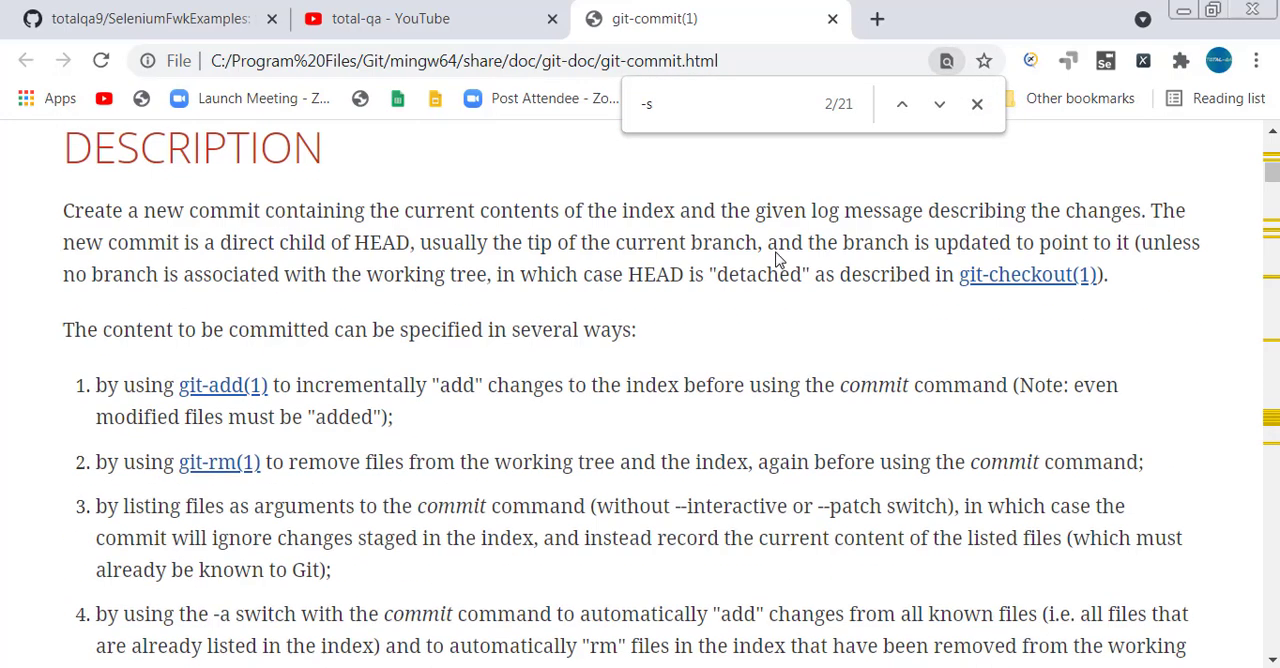
{"action": "left_click", "coordinate": [939, 105]}
{"action": "left_click", "coordinate": [940, 107]}
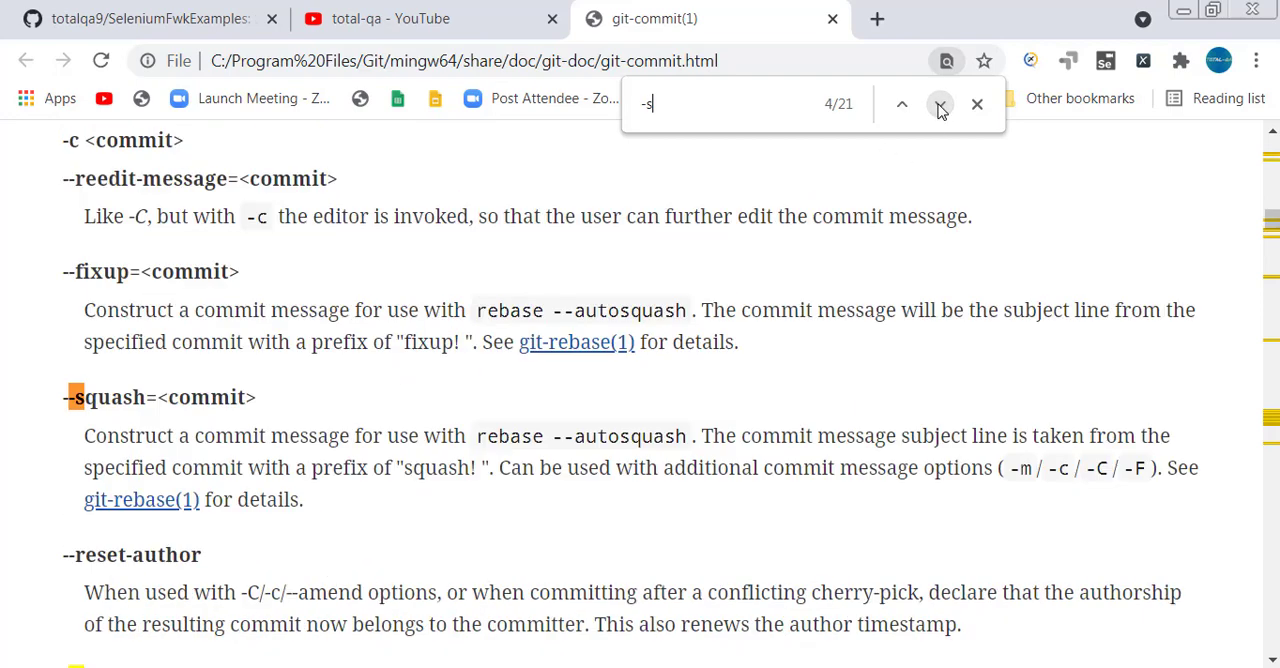
{"action": "left_click", "coordinate": [940, 107]}
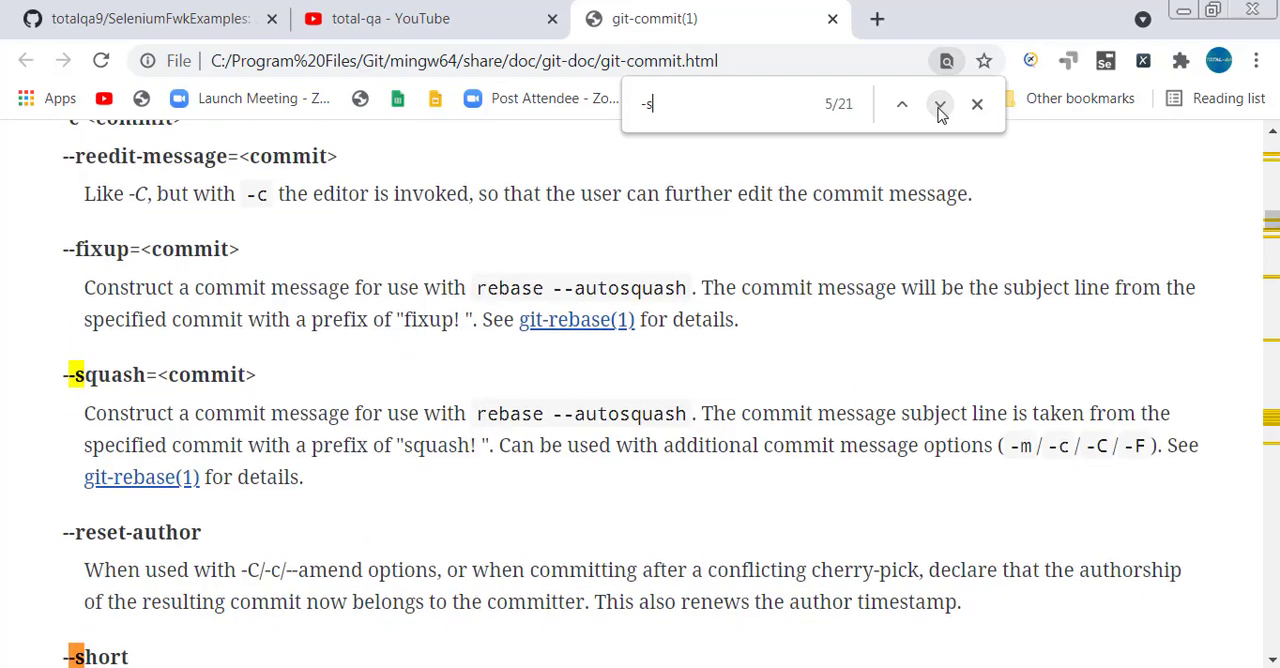
{"action": "left_click", "coordinate": [940, 107]}
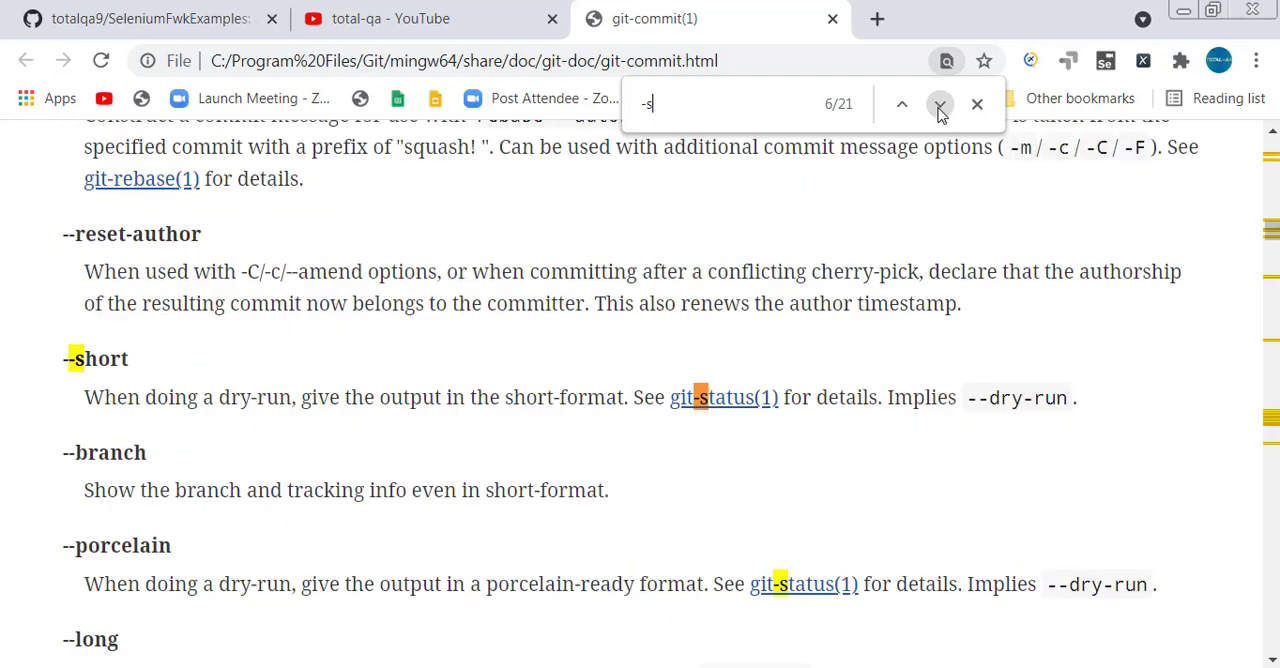
Search the manual page for "signed" and highlight the -s option above --signoff.
{"action": "left_click", "coordinate": [735, 112]}
{"action": "type", "text": "signed"}
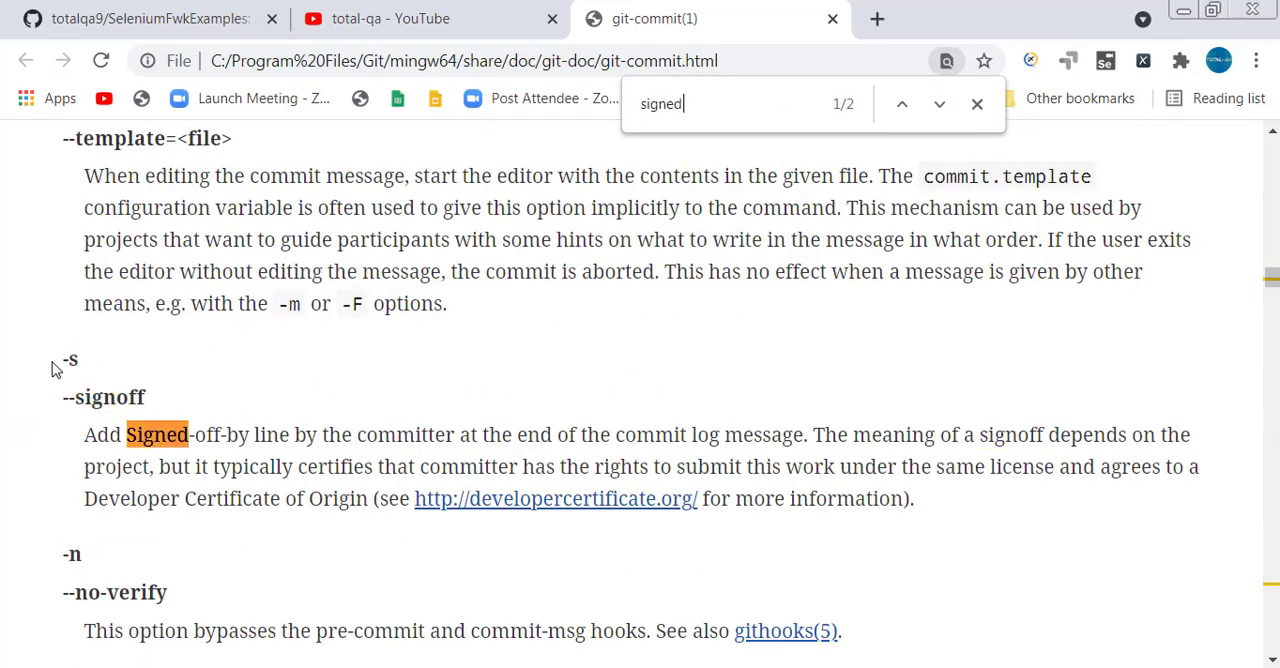
{"action": "left_click_drag", "start_coordinate": [52, 364], "coordinate": [105, 370]}
Return to Git Bash, clear the terminal and list the contents of the SeleniumFwkExamples directory with dir.
{"action": "key", "text": "alt+Tab"}
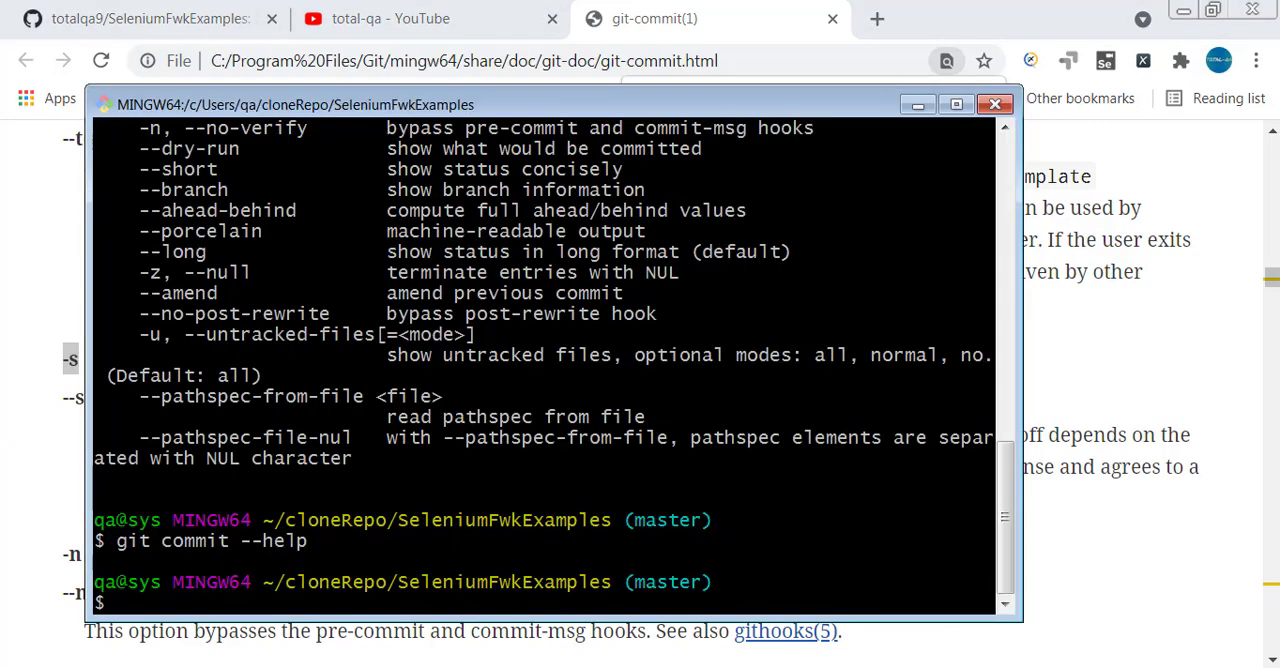
{"action": "type", "text": "clear"}
{"action": "key", "text": "Return"}
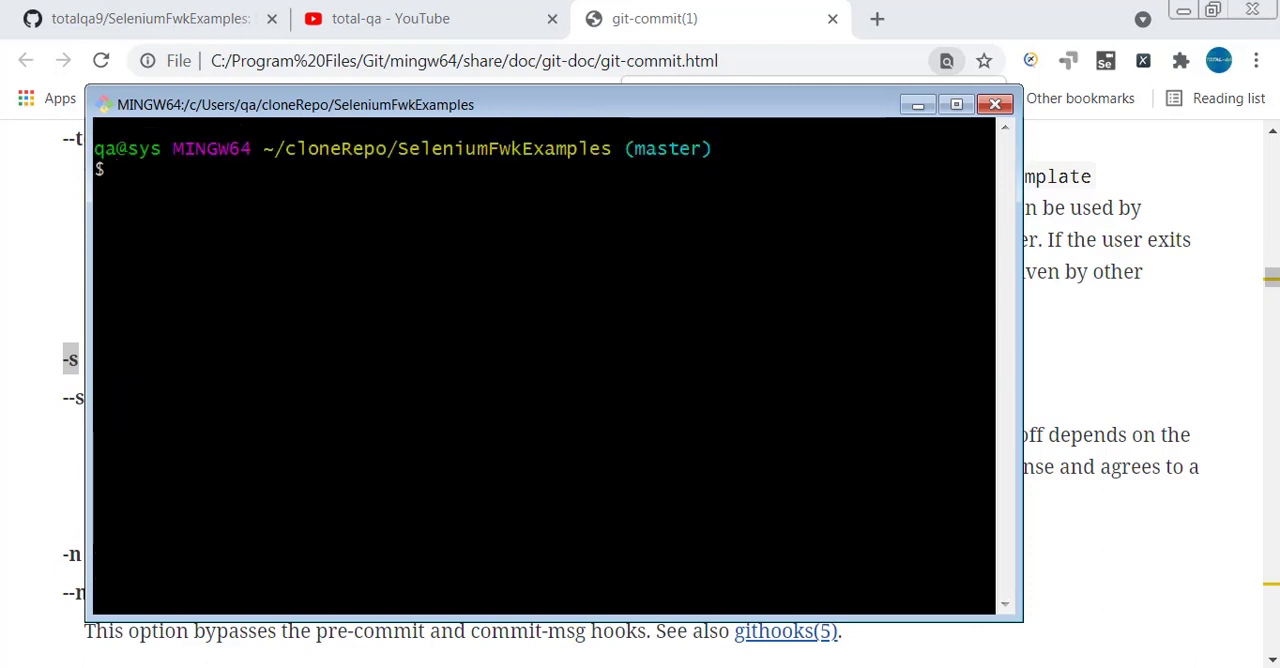
{"action": "type", "text": "git"}
{"action": "key", "text": "BackSpace"}
{"action": "key", "text": "BackSpace"}
{"action": "key", "text": "BackSpace"}
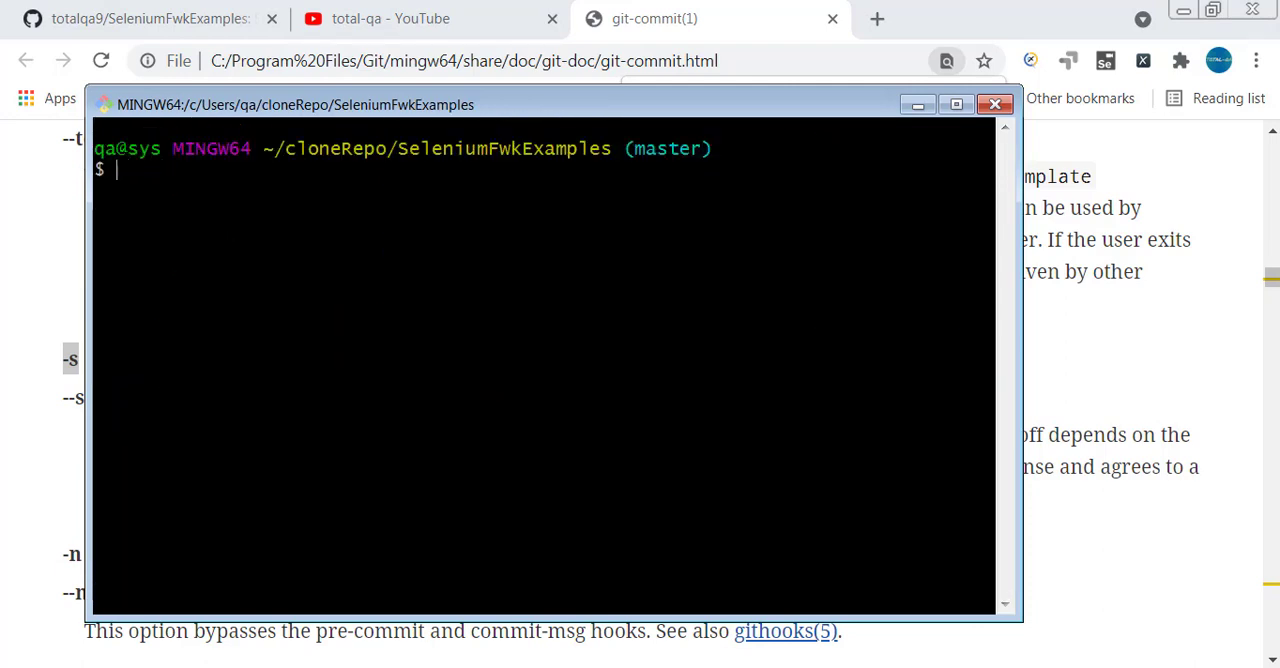
{"action": "type", "text": "dir"}
{"action": "key", "text": "Return"}
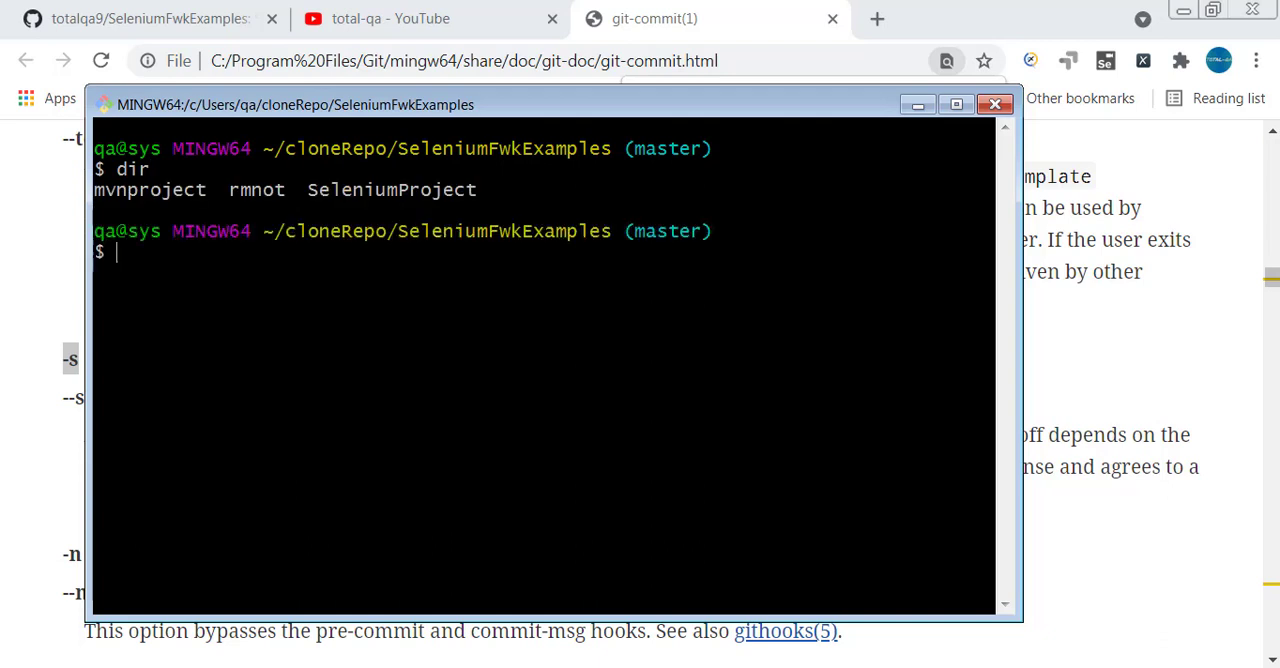
Change into the mvnproject directory and list its contents with dir.
{"action": "type", "text": "cd mvnproject/"}
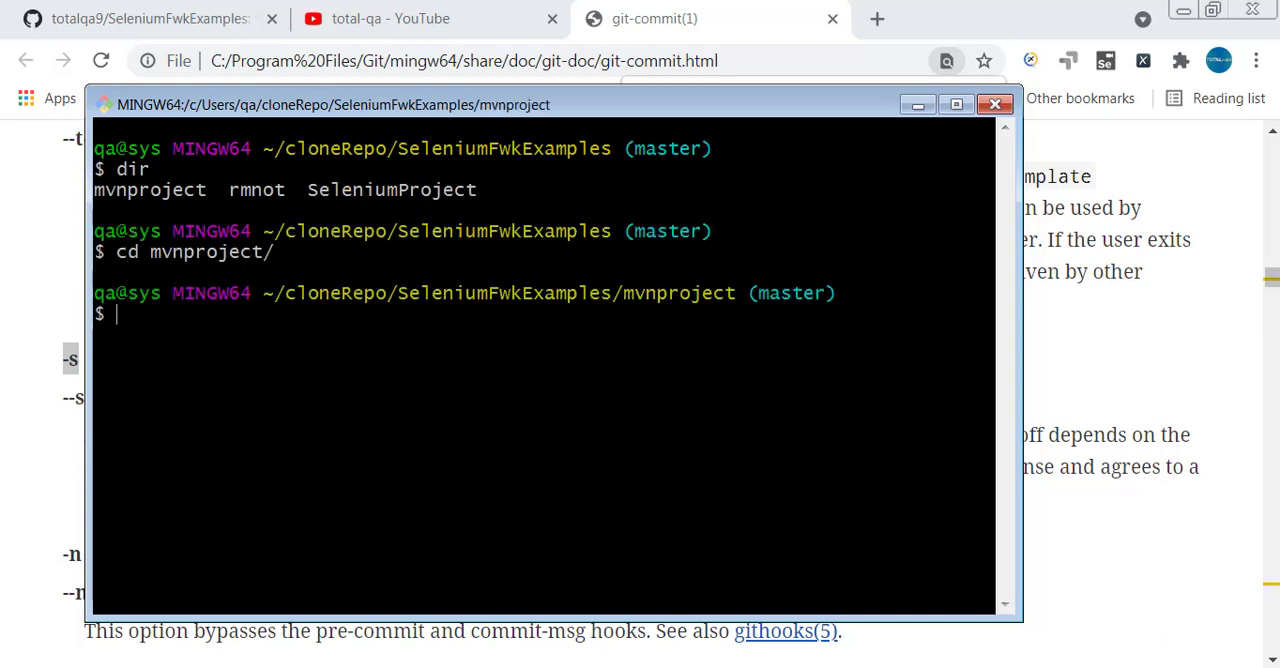
{"action": "type", "text": "vi"}
{"action": "key", "text": "BackSpace"}
{"action": "key", "text": "BackSpace"}
{"action": "type", "text": "dir"}
{"action": "key", "text": "Return"}
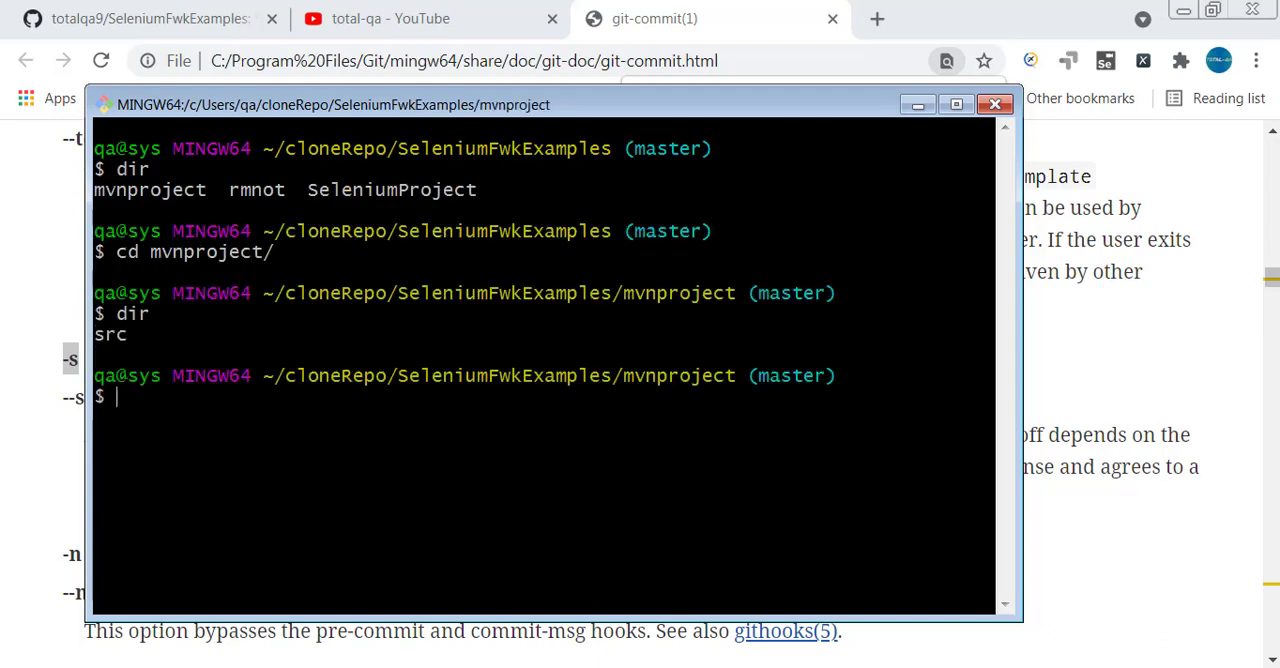
Change into the src/test directory of mvnproject and list its contents with ls.
{"action": "type", "text": "cd s"}
{"action": "key", "text": "Tab"}
{"action": "key", "text": "Tab"}
{"action": "key", "text": "Tab"}
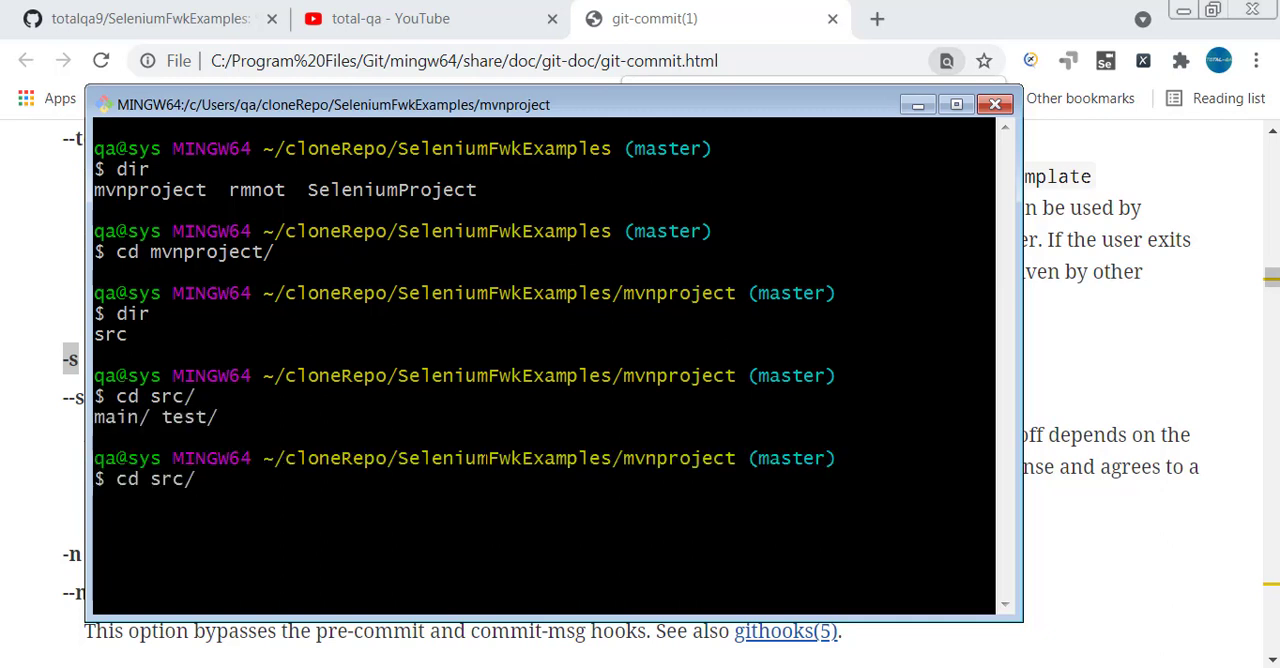
{"action": "type", "text": "t"}
{"action": "key", "text": "Tab"}
{"action": "key", "text": "Return"}
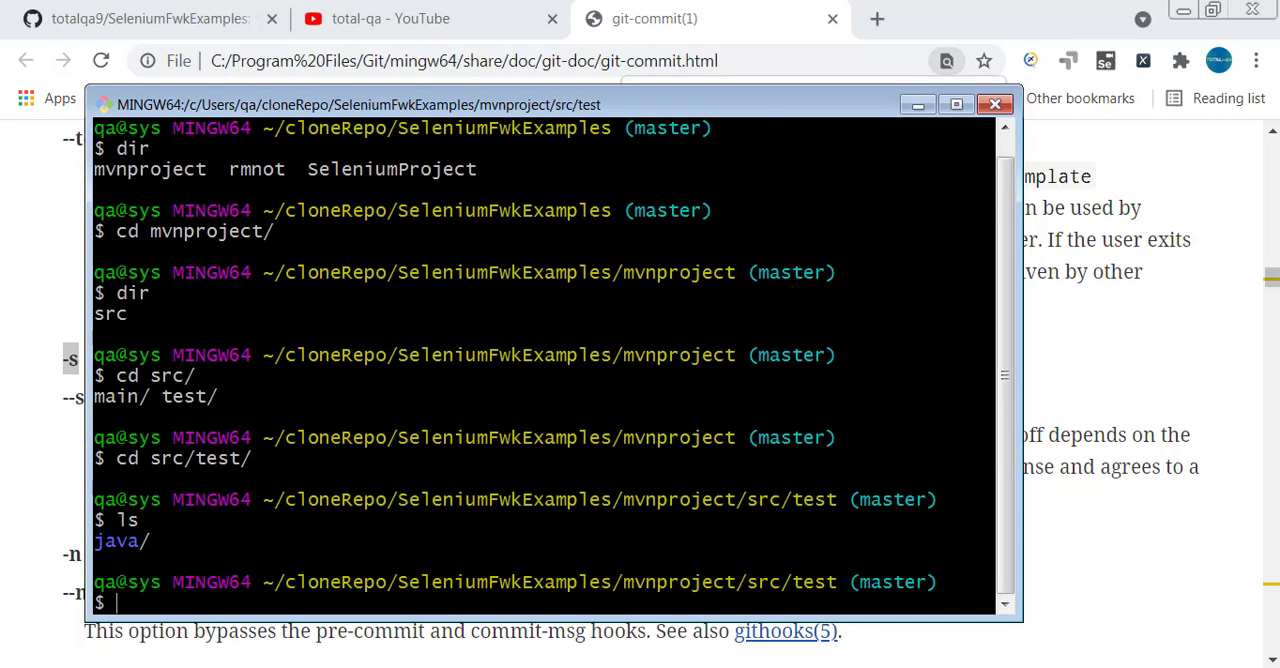
Change into java and its org subdirectory, listing the contents of each with ls.
{"action": "type", "text": "cd java/"}
{"action": "key", "text": "Return"}
{"action": "type", "text": "ls"}
{"action": "key", "text": "Return"}
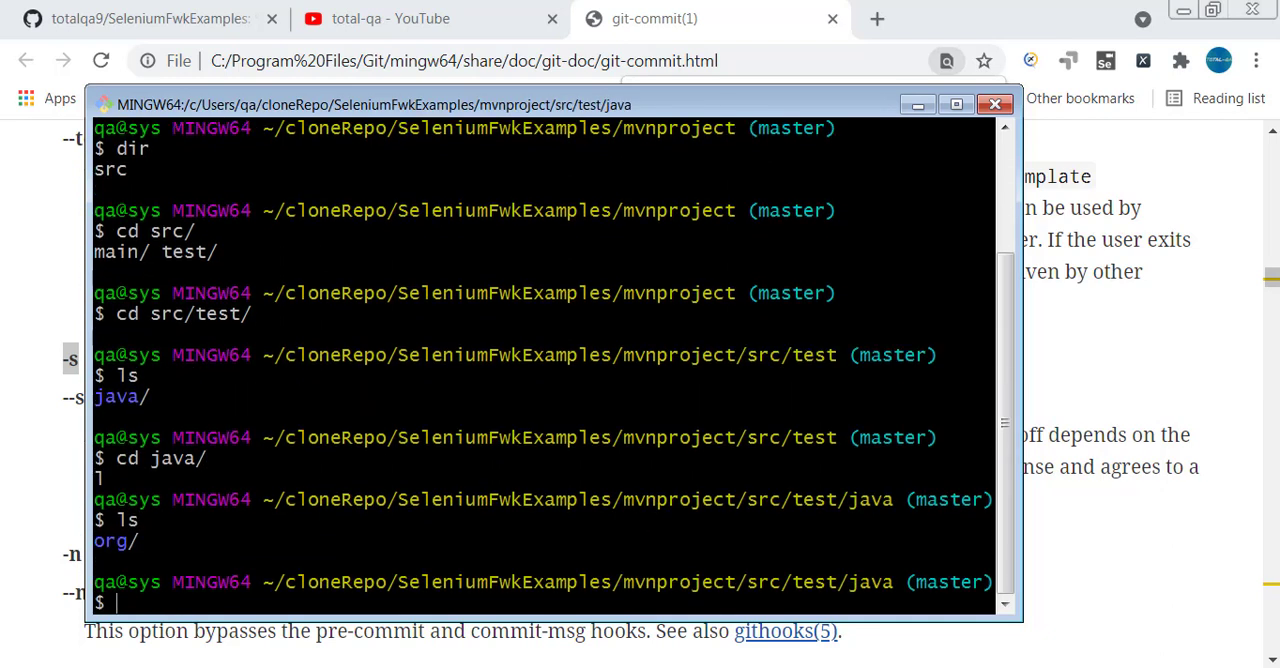
{"action": "type", "text": "cd org/"}
{"action": "key", "text": "Return"}
{"action": "type", "text": "ls"}
{"action": "key", "text": "Return"}
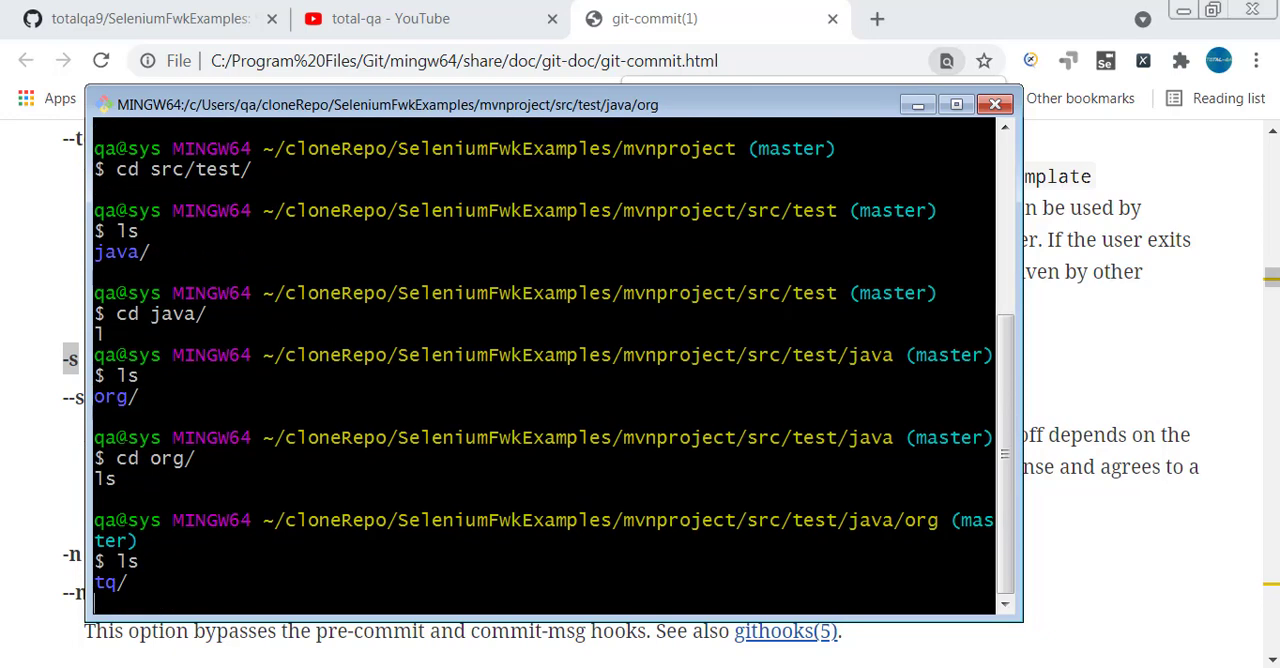
Change from org into the tq/maven directory.
{"action": "type", "text": "cd t"}
{"action": "key", "text": "Tab"}
{"action": "key", "text": "Tab"}
{"action": "key", "text": "Tab"}
{"action": "key", "text": "Tab"}
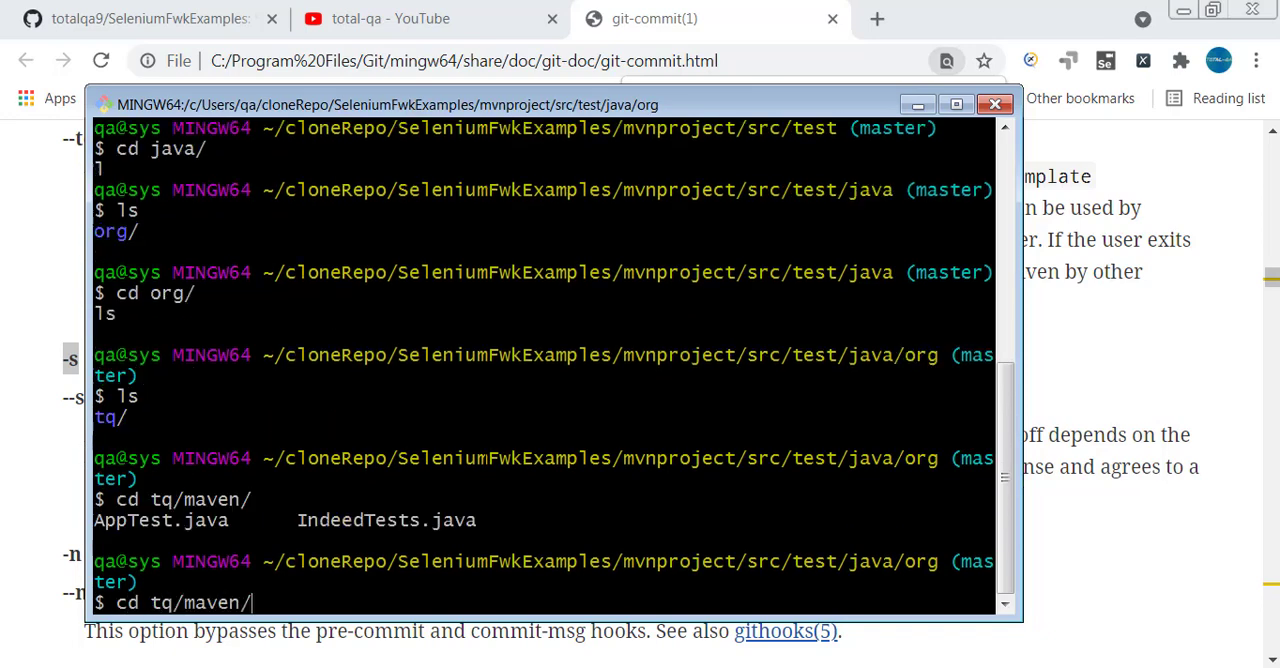
{"action": "key", "text": "Return"}
Open AppTest.java in the vi editor.
{"action": "type", "text": "vi "}
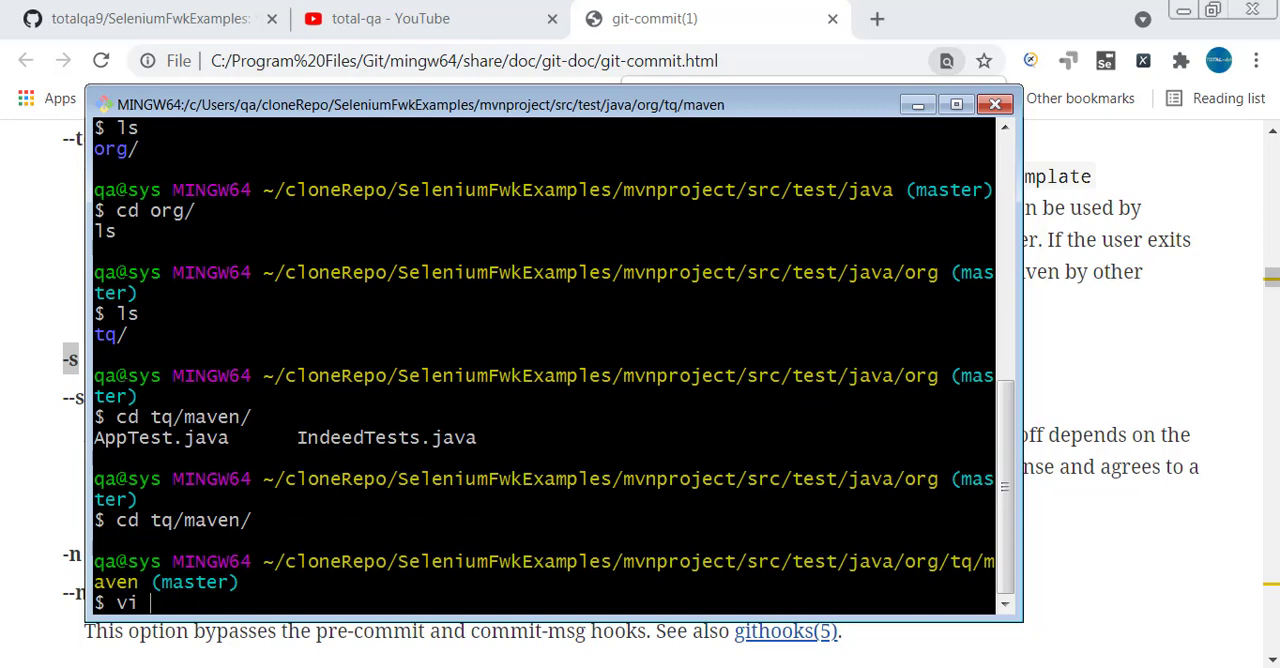
{"action": "type", "text": "A"}
{"action": "key", "text": "Tab"}
{"action": "key", "text": "Return"}
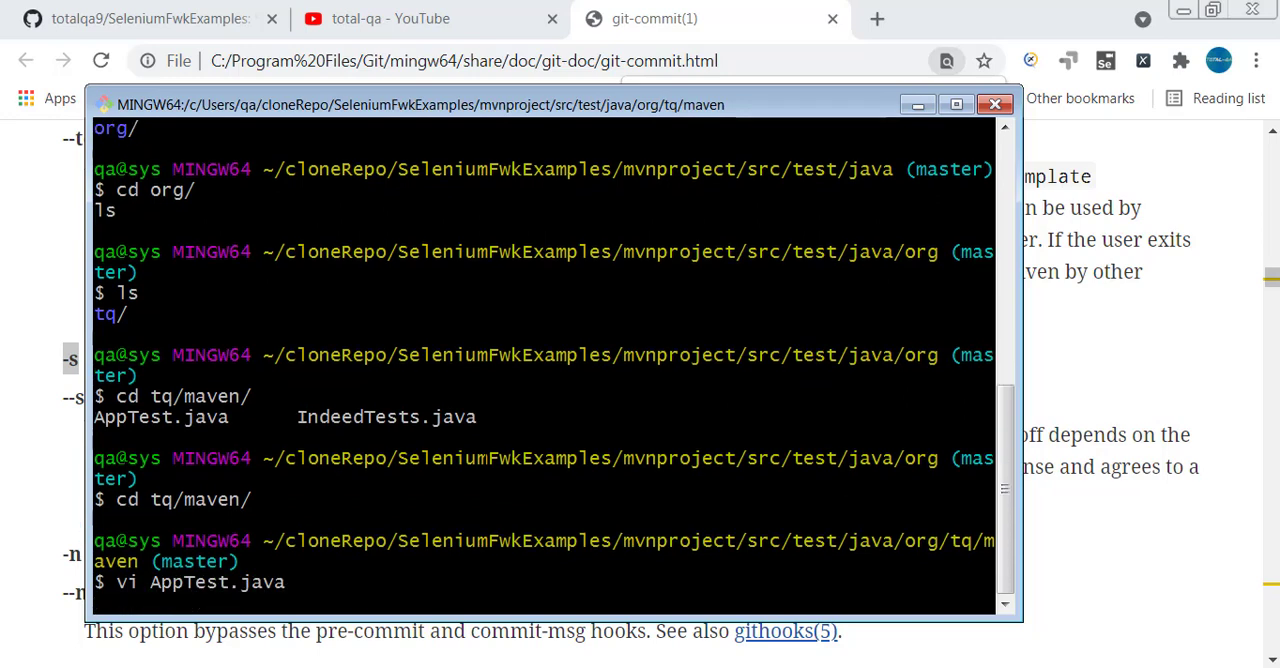
Delete the blank line above PropertyConfigurator.configure in the display() method of AppTest.java, then save and quit vi with :wq.
{"action": "key", "text": "Down"}
{"action": "key", "text": "Down"}
{"action": "key", "text": "Down"}
{"action": "key", "text": "Down"}
{"action": "key", "text": "Down"}
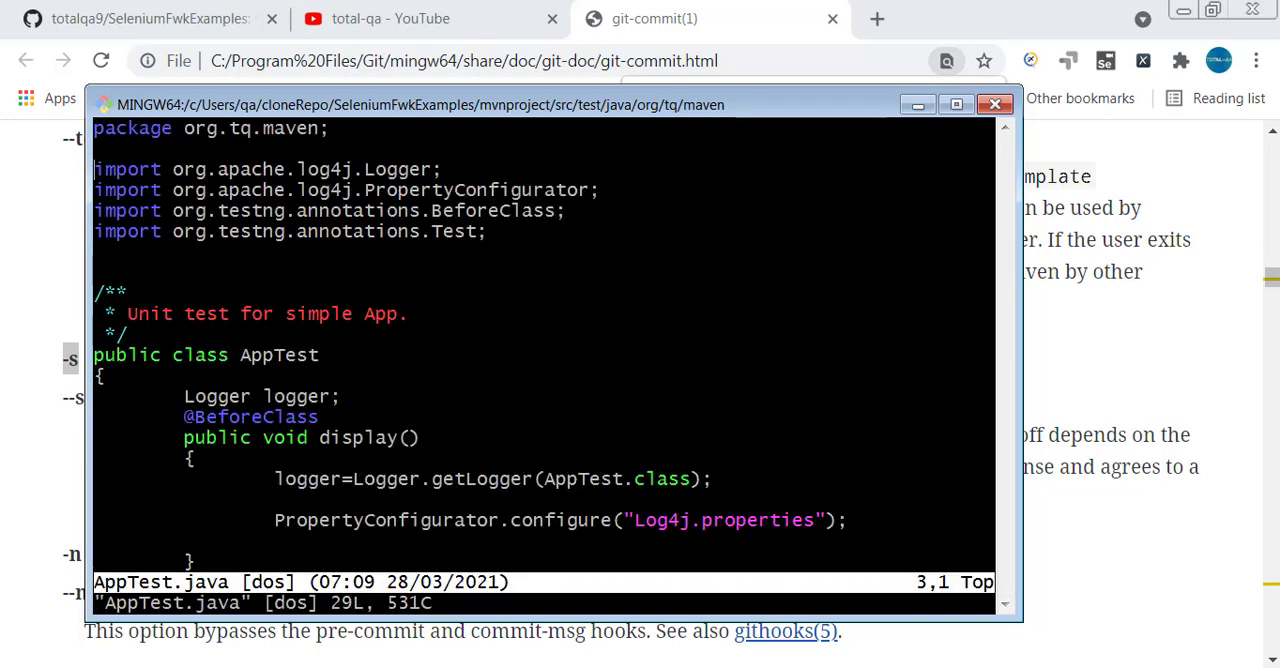
{"action": "key", "text": "Down"}
{"action": "key", "text": "Down"}
{"action": "key", "text": "i"}
{"action": "key", "text": "Down"}
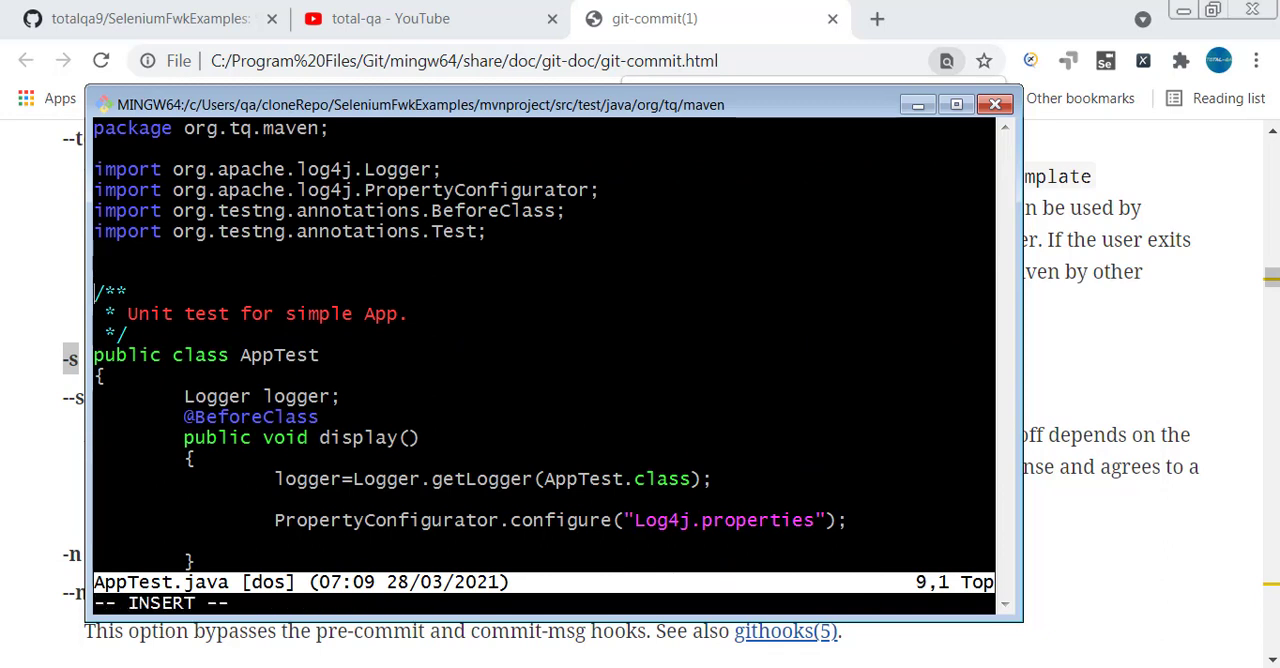
{"action": "key", "text": "Down"}
{"action": "key", "text": "Down"}
{"action": "key", "text": "Down"}
{"action": "key", "text": "Down"}
{"action": "key", "text": "Down"}
{"action": "key", "text": "Right"}
{"action": "key", "text": "Right"}
{"action": "key", "text": "Right"}
{"action": "key", "text": "Right"}
{"action": "key", "text": "Right"}
{"action": "key", "text": "Right"}
{"action": "key", "text": "Right"}
{"action": "key", "text": "Down"}
{"action": "key", "text": "Down"}
{"action": "key", "text": "Down"}
{"action": "key", "text": "Down"}
{"action": "key", "text": "Up"}
{"action": "key", "text": "Down"}
{"action": "key", "text": "Down"}
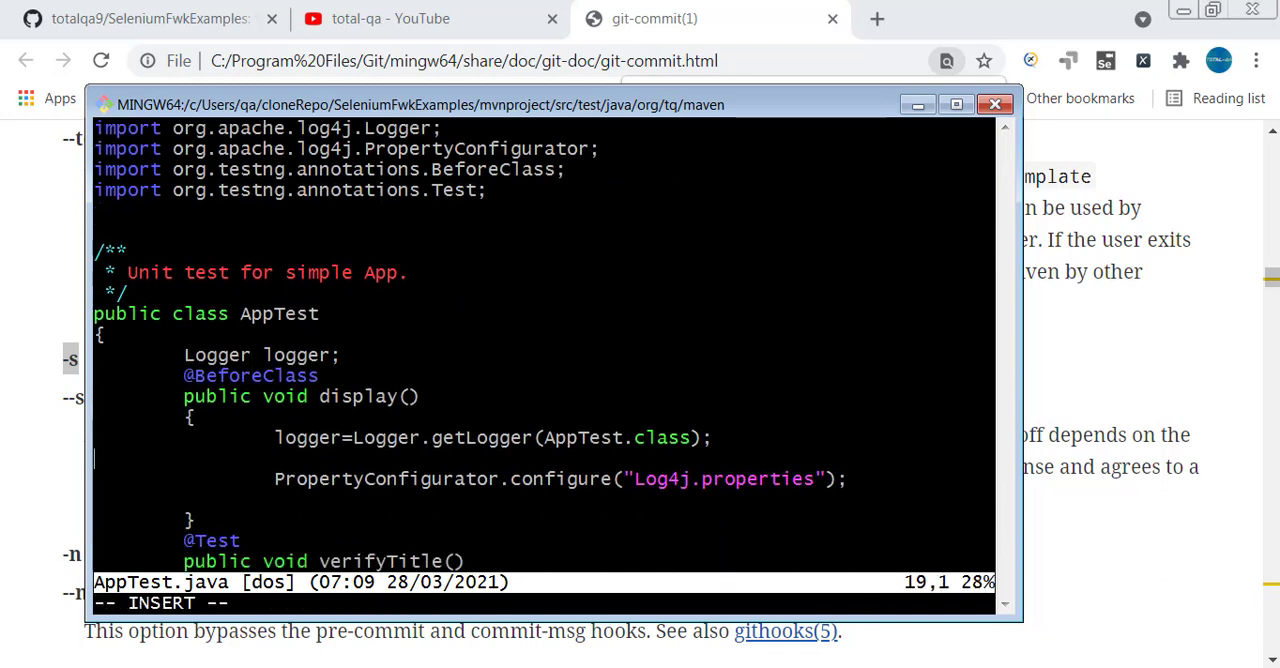
{"action": "key", "text": "Up"}
{"action": "key", "text": "Down"}
{"action": "key", "text": "BackSpace"}
{"action": "key", "text": "Escape"}
{"action": "type", "text": ":wq"}
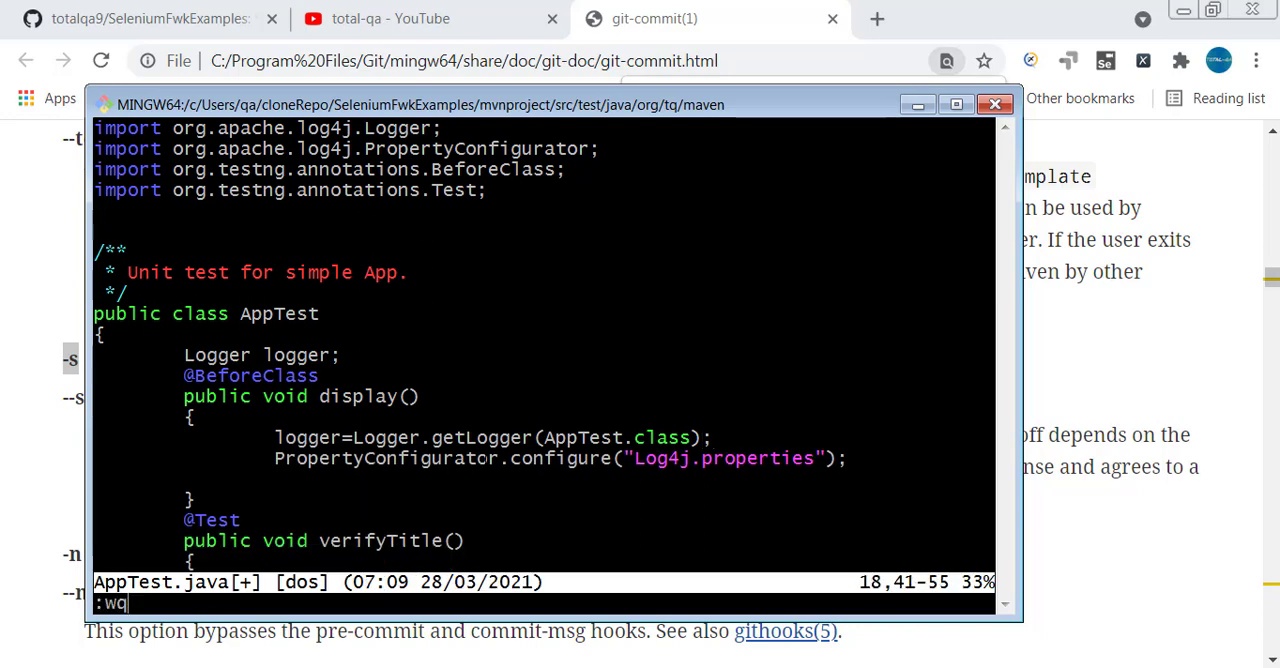
{"action": "key", "text": "Return"}
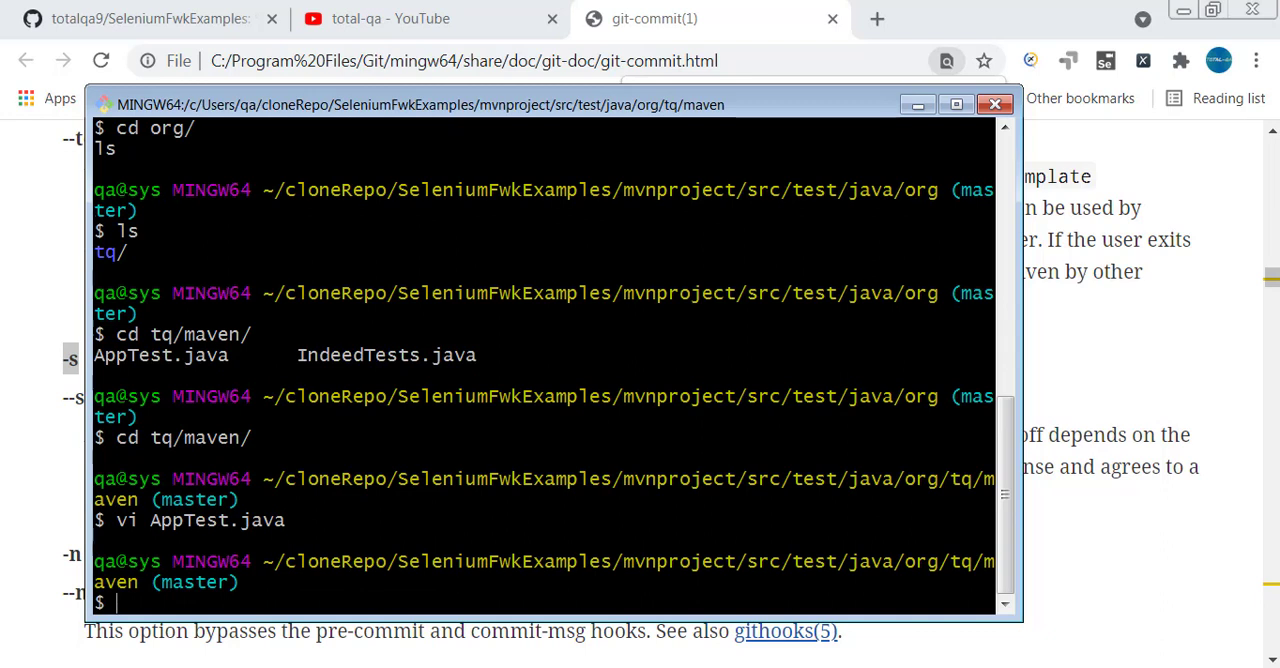
Stage AppTest.java with git add.
{"action": "type", "text": "git add App"}
{"action": "key", "text": "Tab"}
{"action": "type", "text": "Test"}
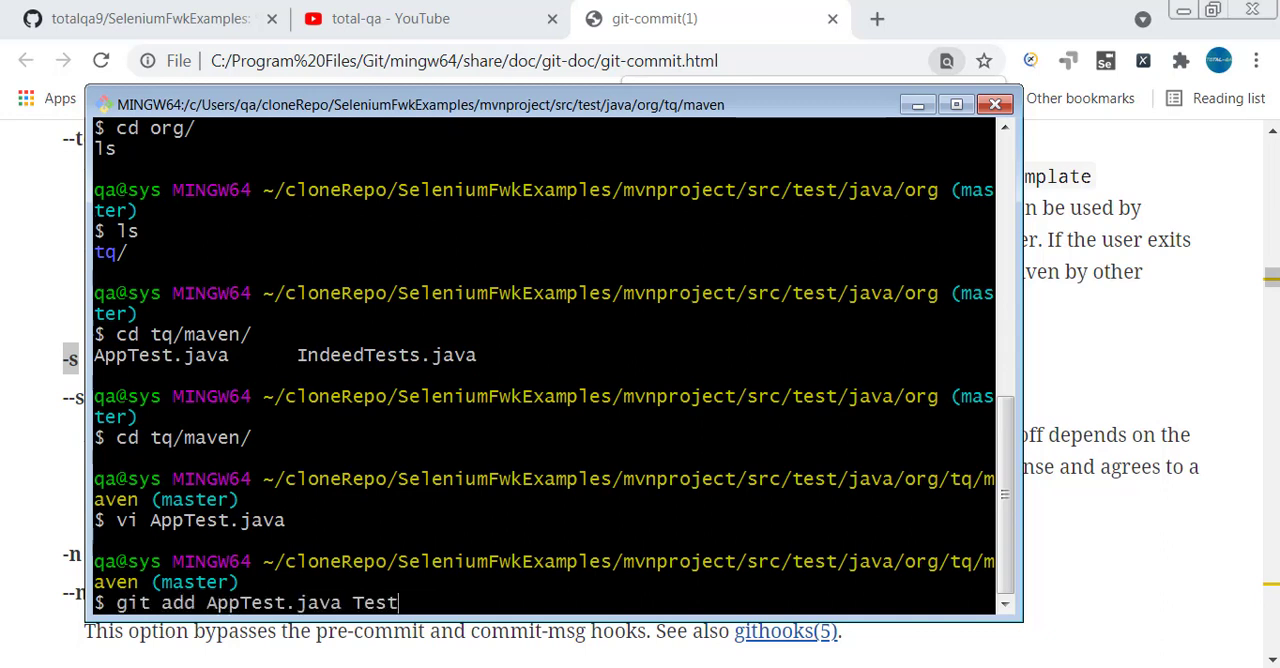
{"action": "key", "text": "BackSpace"}
{"action": "key", "text": "BackSpace"}
{"action": "key", "text": "BackSpace"}
{"action": "key", "text": "BackSpace"}
{"action": "key", "text": "Return"}
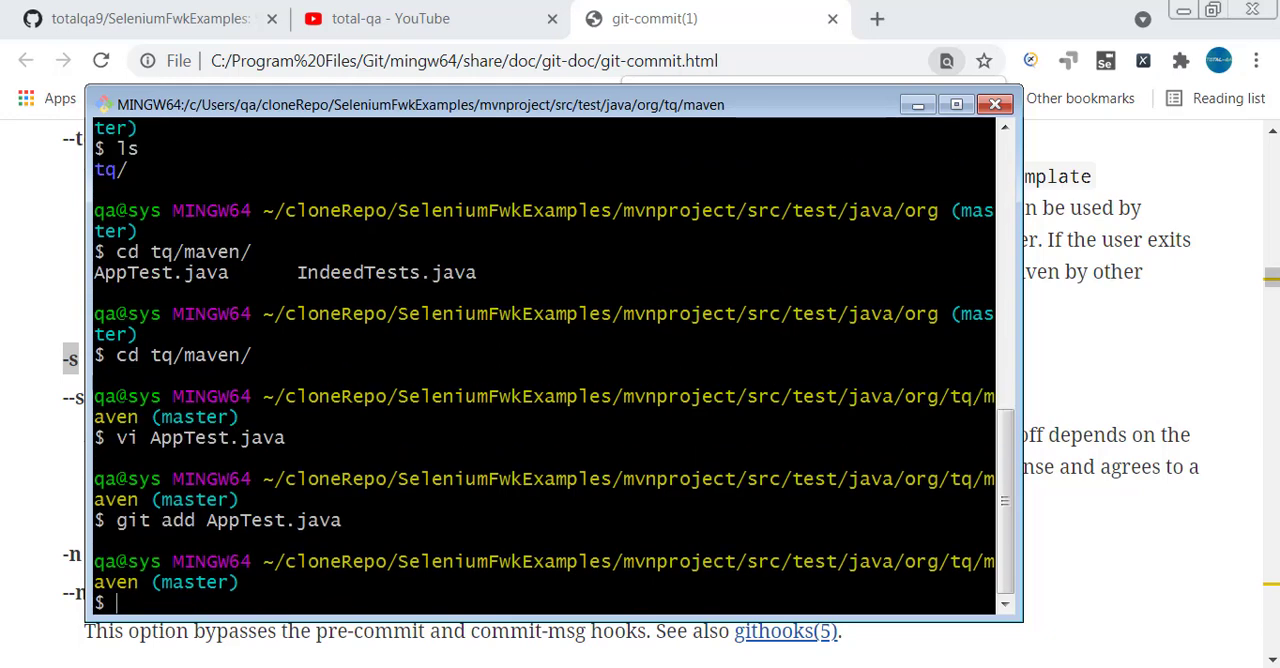
Try to create a GPG-signed commit using git commit -S with the message "Adding the changes".
{"action": "type", "text": "git commit -"}
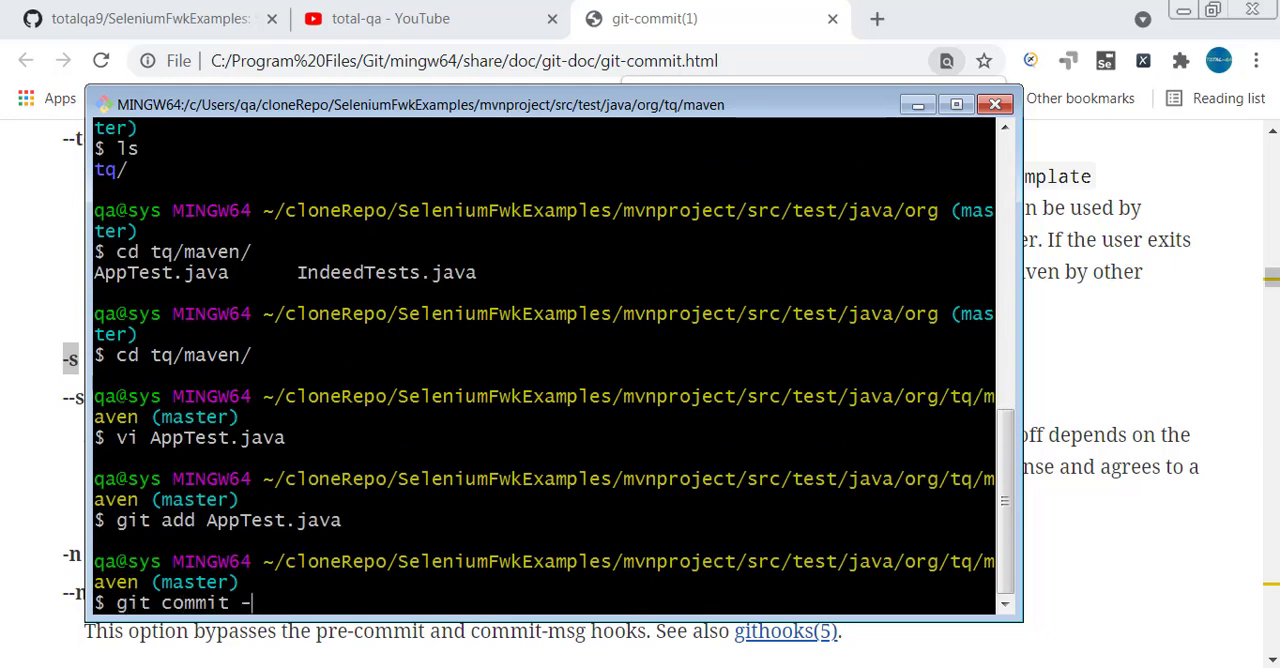
{"action": "type", "text": "S -m \"Addin"}
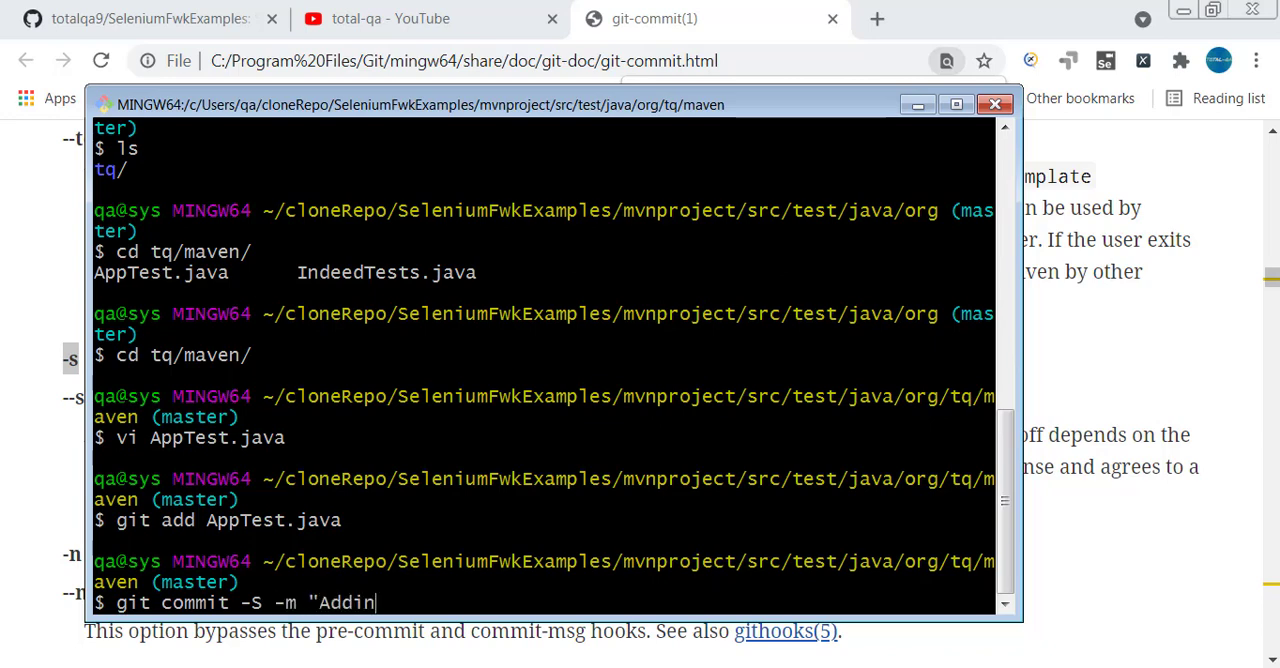
{"action": "type", "text": "g the changes\""}
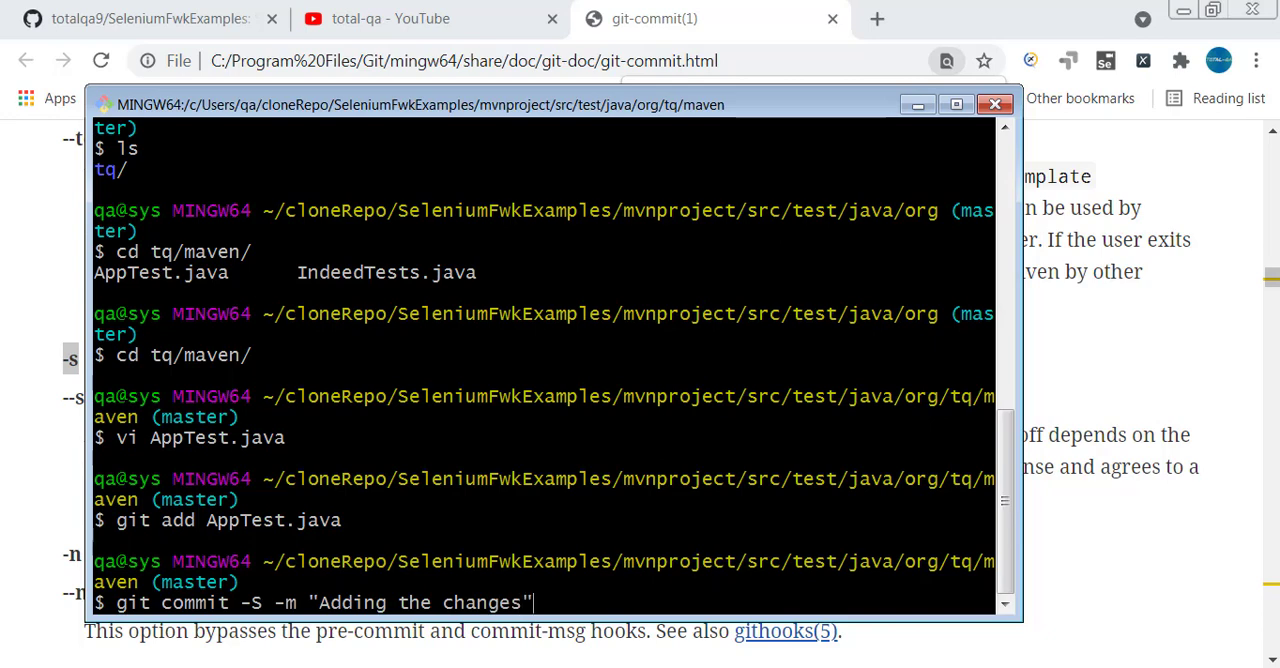
{"action": "key", "text": "Return"}
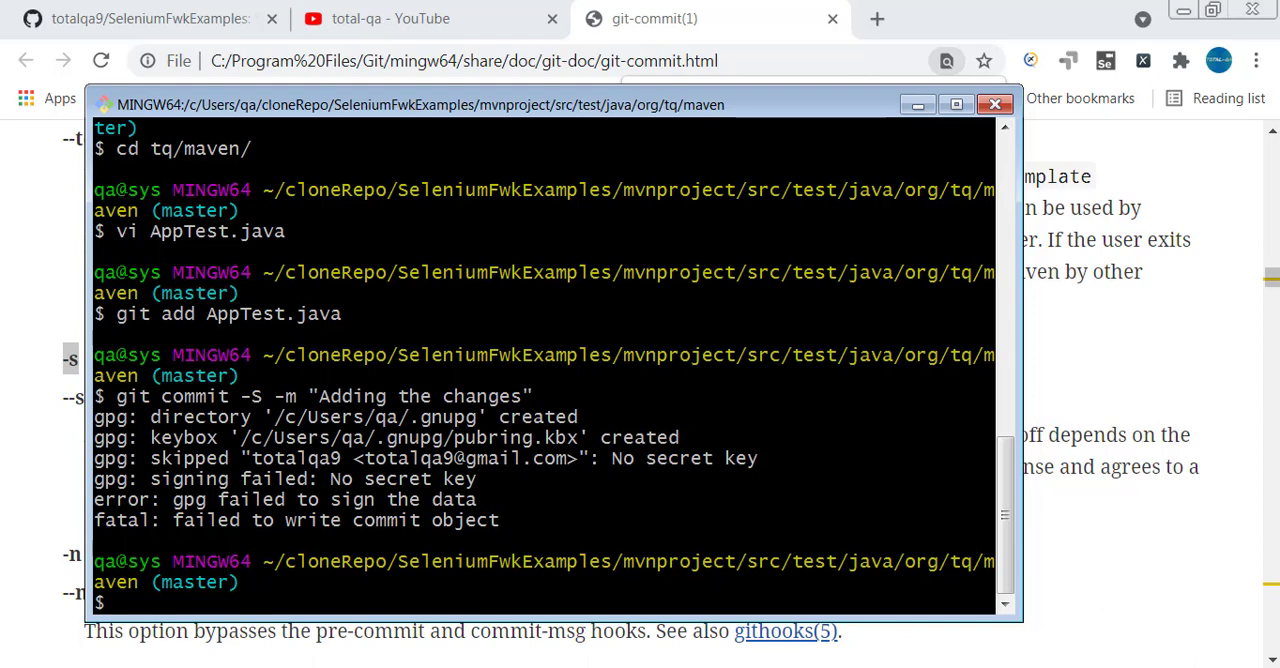
Examine the gpg output of the commit attempt, highlighting the secret key message and the -S option.
{"action": "left_click_drag", "start_coordinate": [611, 458], "coordinate": [777, 455]}
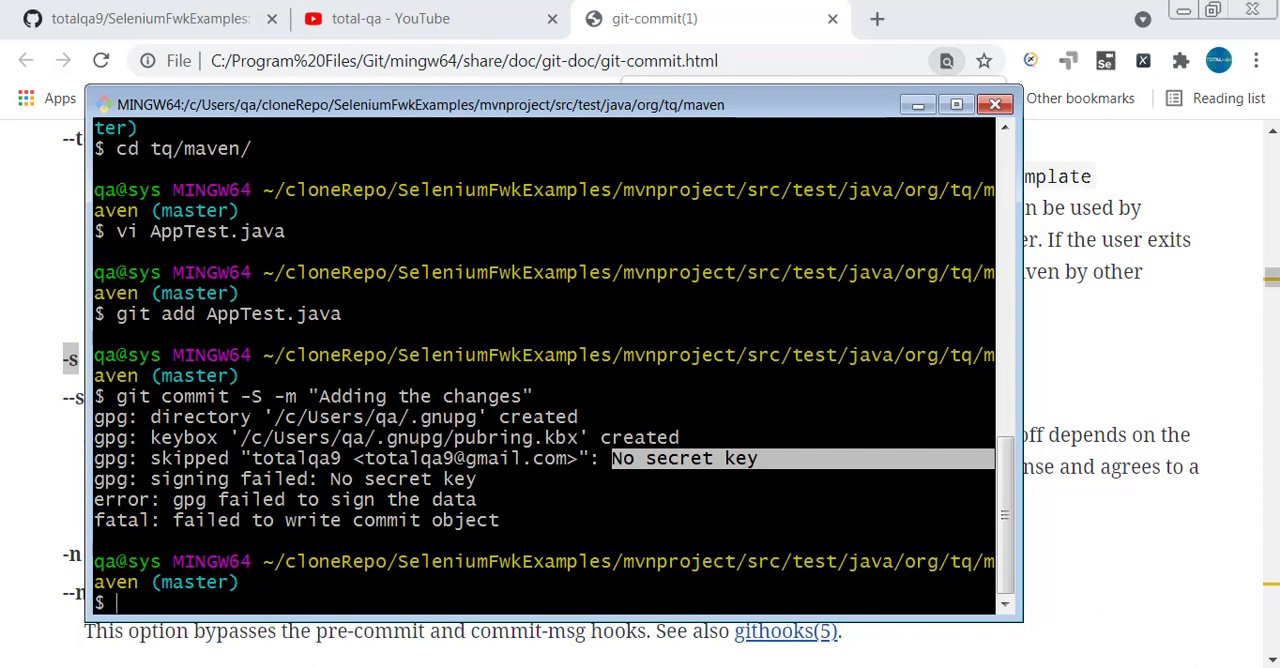
{"action": "left_click_drag", "start_coordinate": [240, 396], "coordinate": [262, 396]}
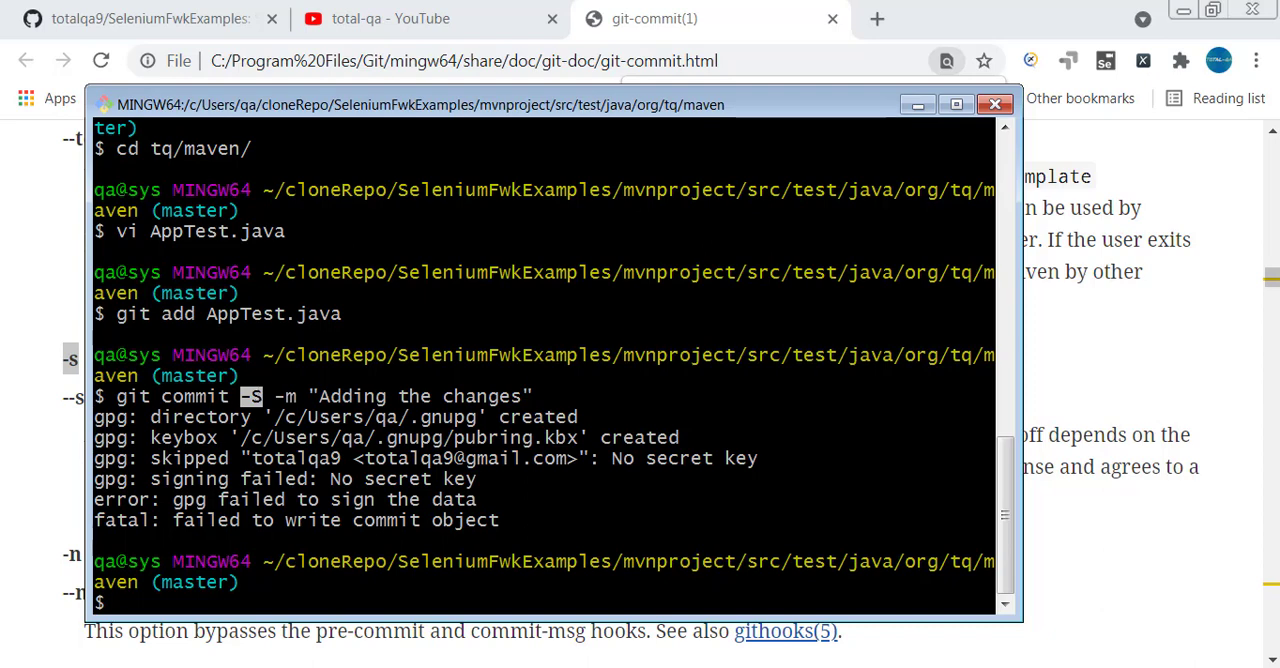
{"action": "left_click_drag", "start_coordinate": [612, 458], "coordinate": [760, 458]}
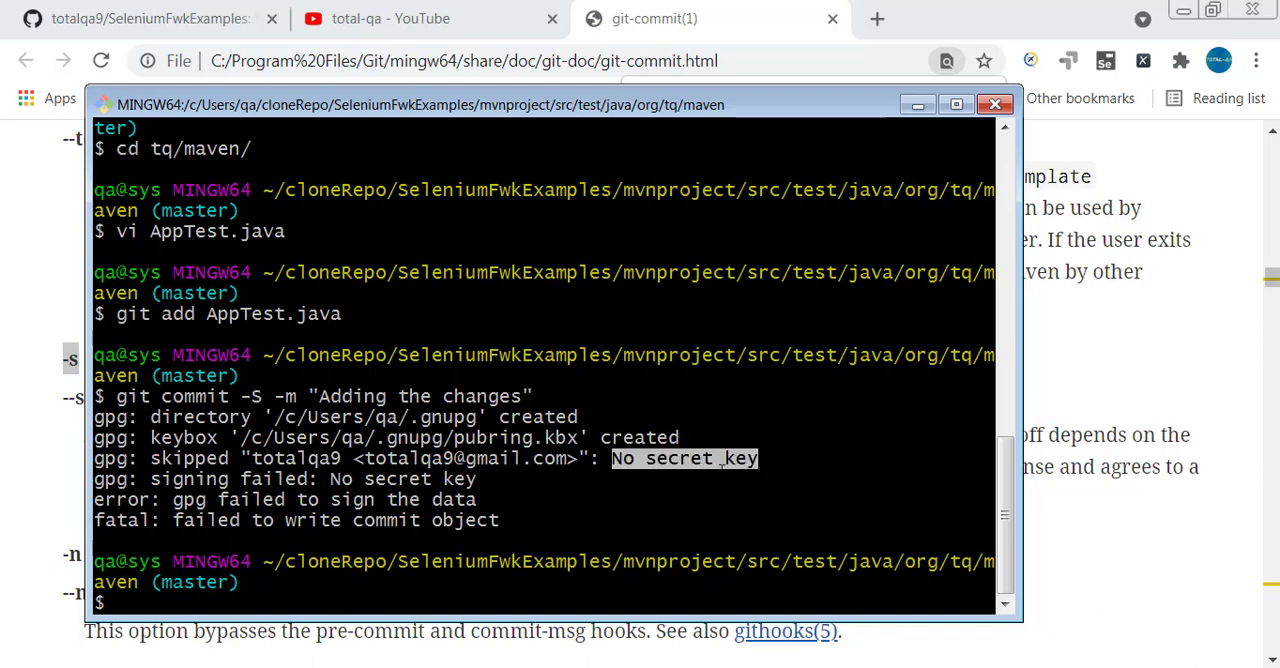
Switch to the browser, check the merge requirements of the Update ChromeDriverTests.java pull request on GitHub, and return to Git Bash.
{"action": "left_click", "coordinate": [15, 487]}
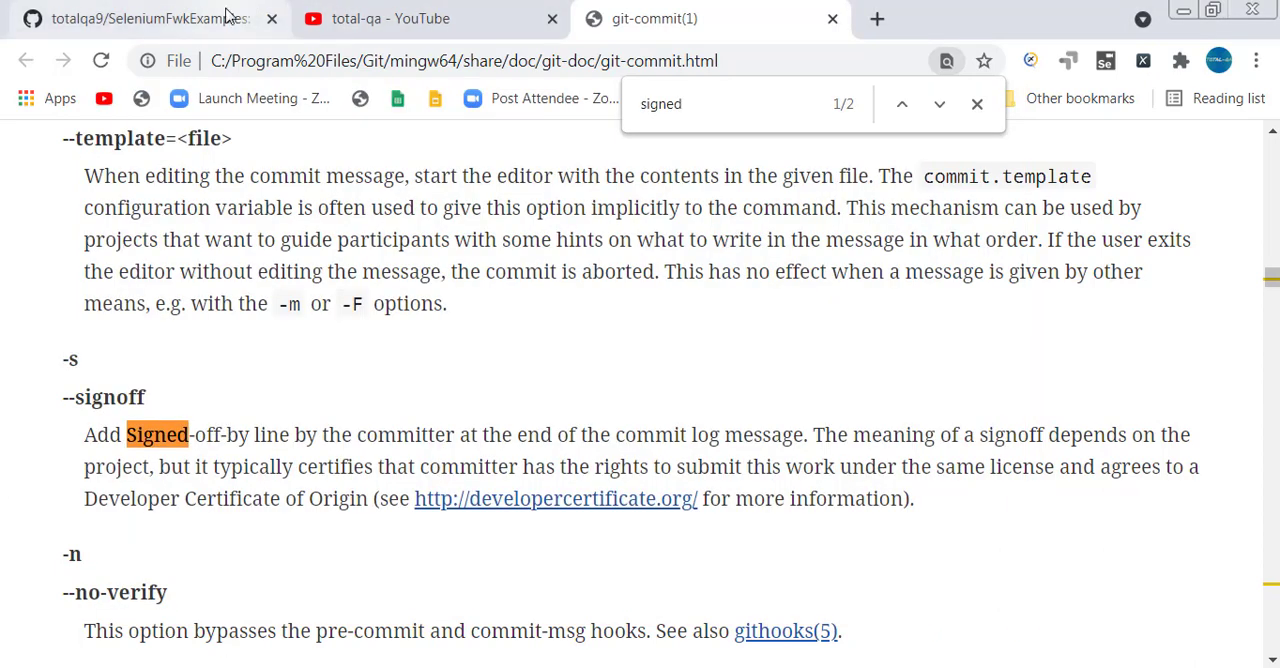
{"action": "left_click", "coordinate": [227, 20]}
{"action": "left_click", "coordinate": [1090, 300]}
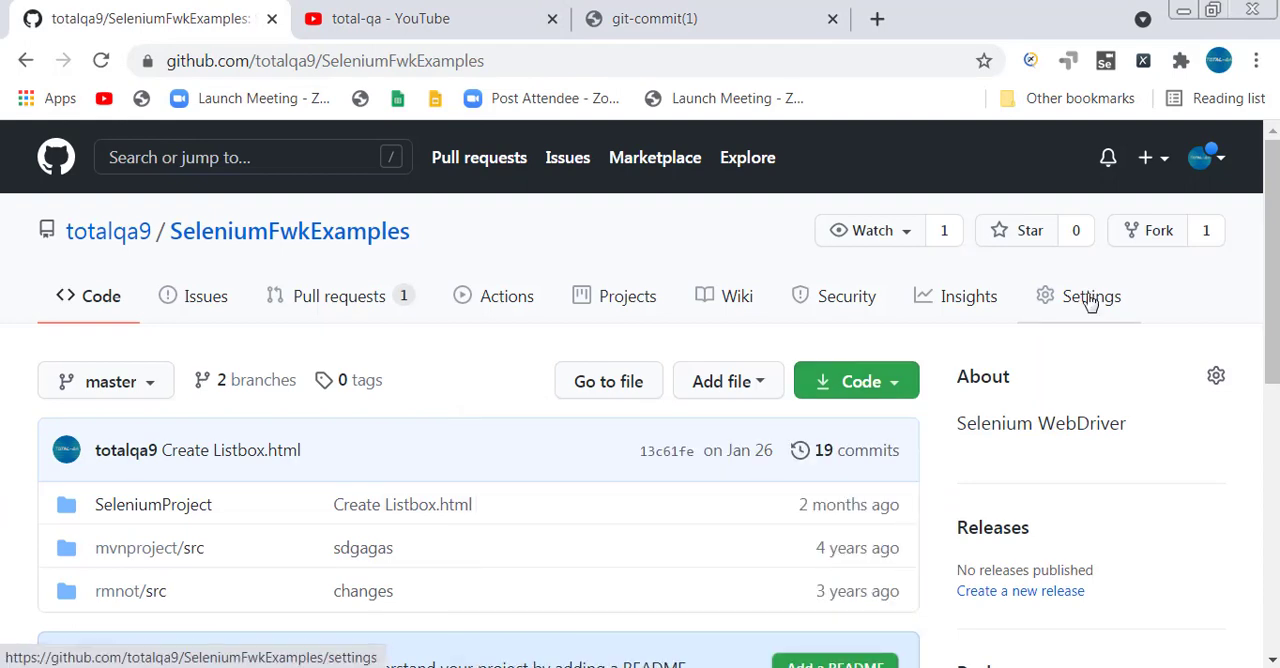
{"action": "left_click", "coordinate": [374, 300]}
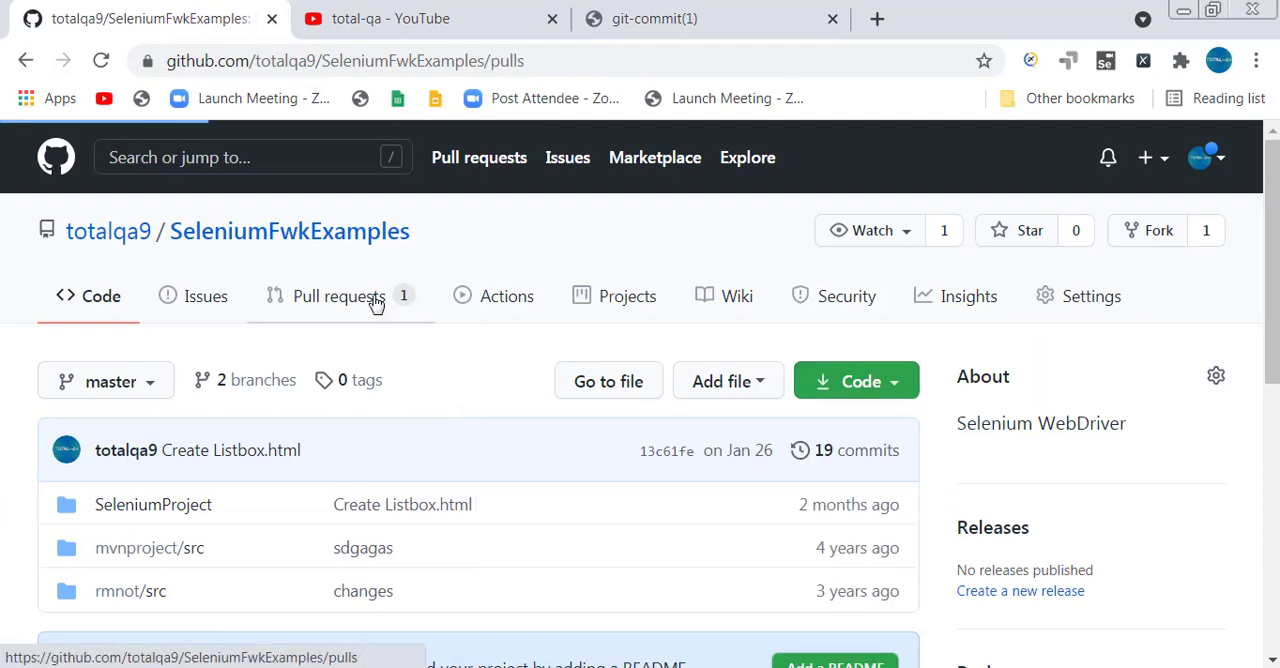
{"action": "scroll", "coordinate": [371, 300], "scroll_direction": "down", "scroll_amount": 3}
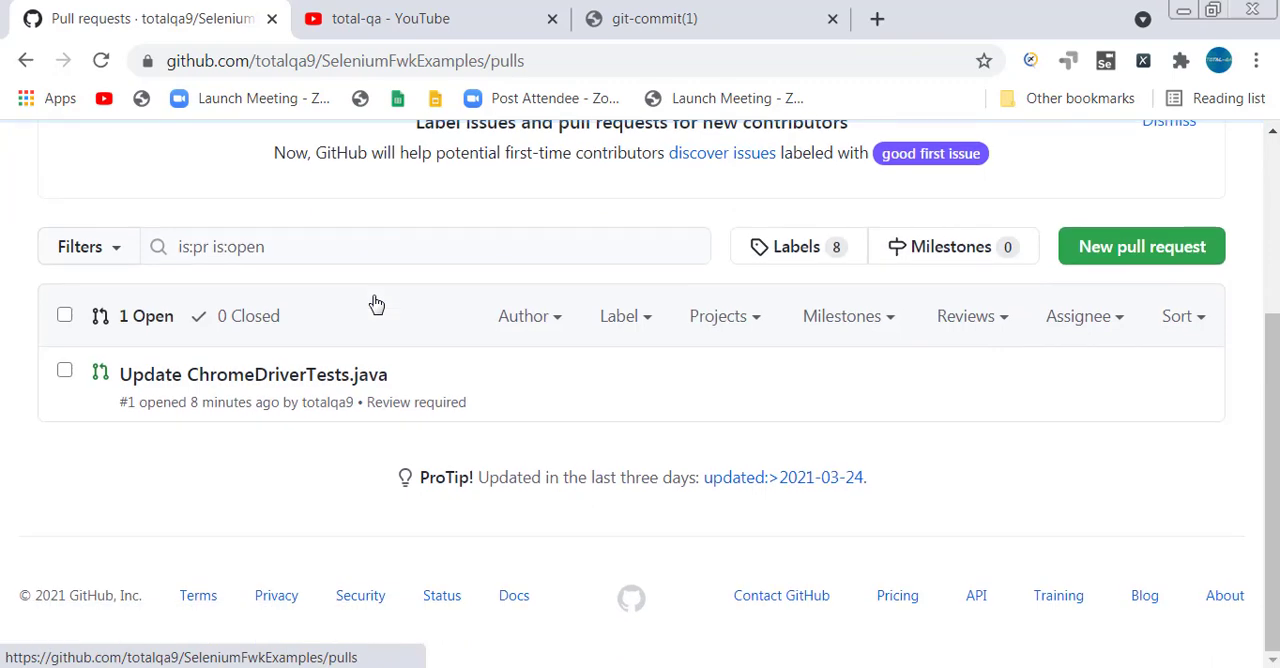
{"action": "left_click", "coordinate": [278, 386]}
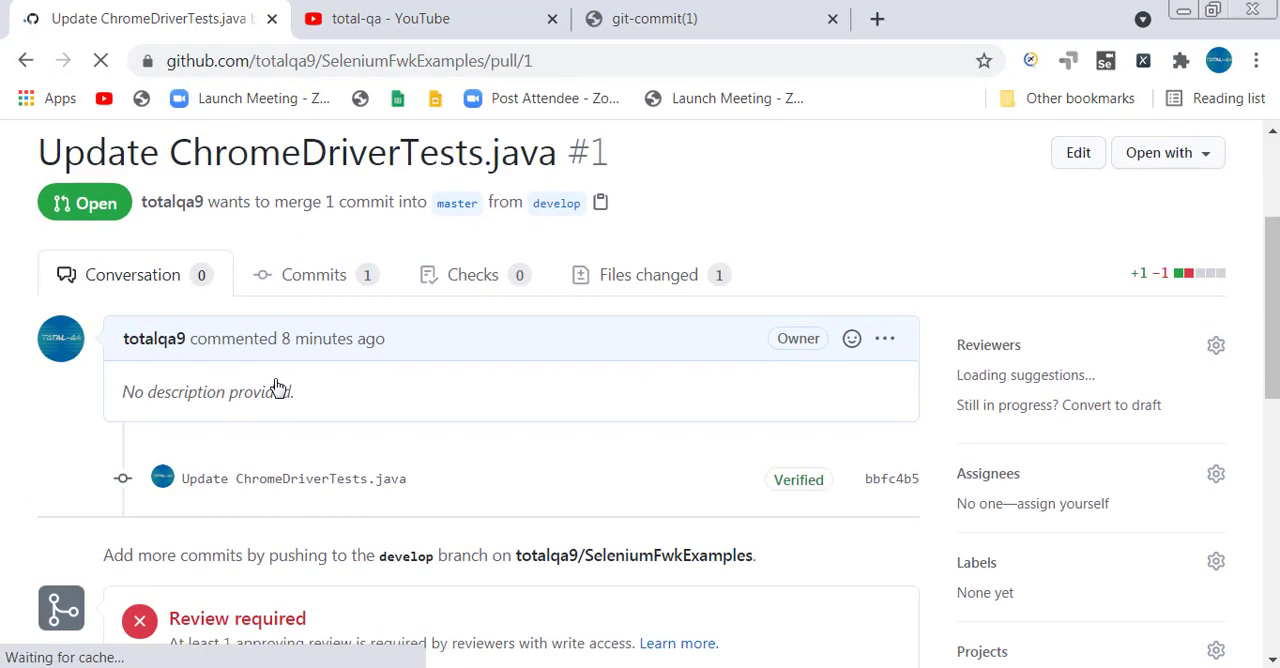
{"action": "scroll", "coordinate": [278, 386], "scroll_direction": "down", "scroll_amount": 3}
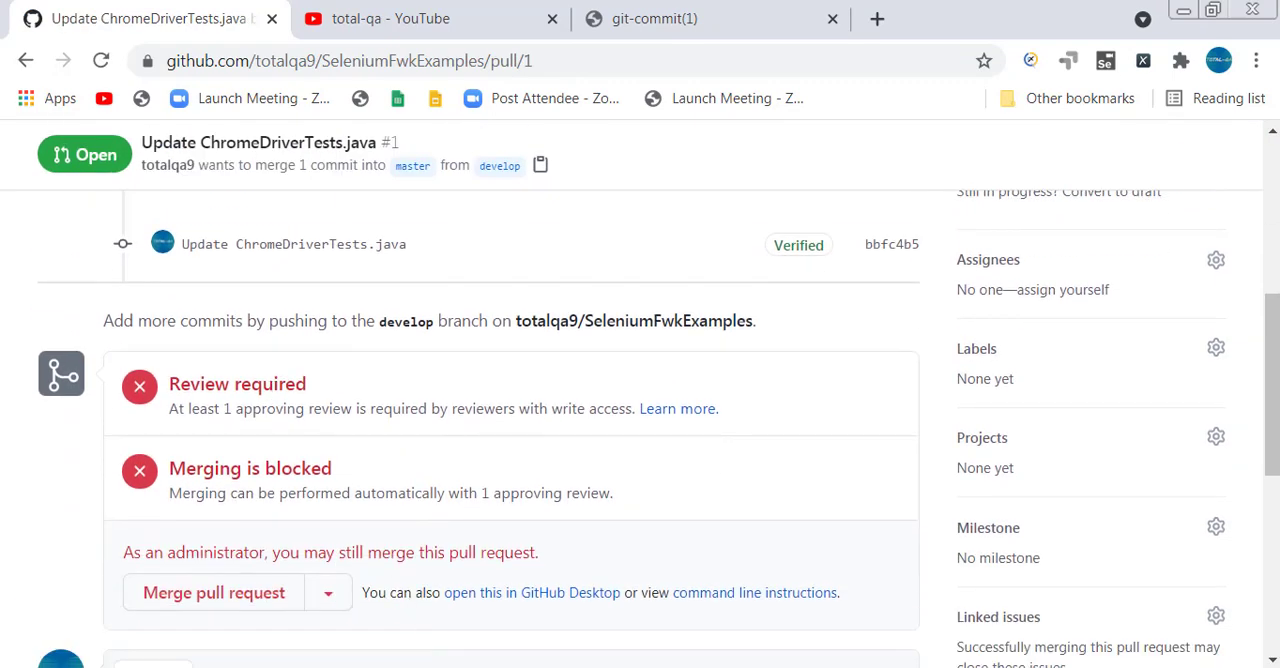
{"action": "key", "text": "alt+Tab"}
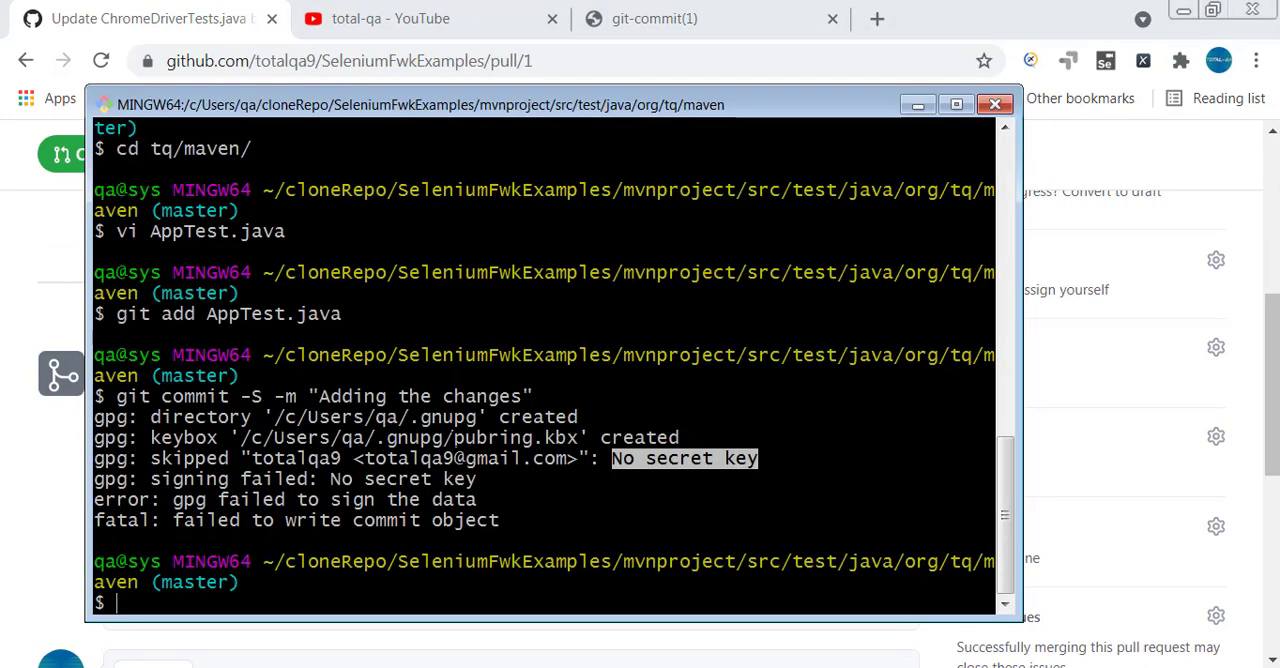